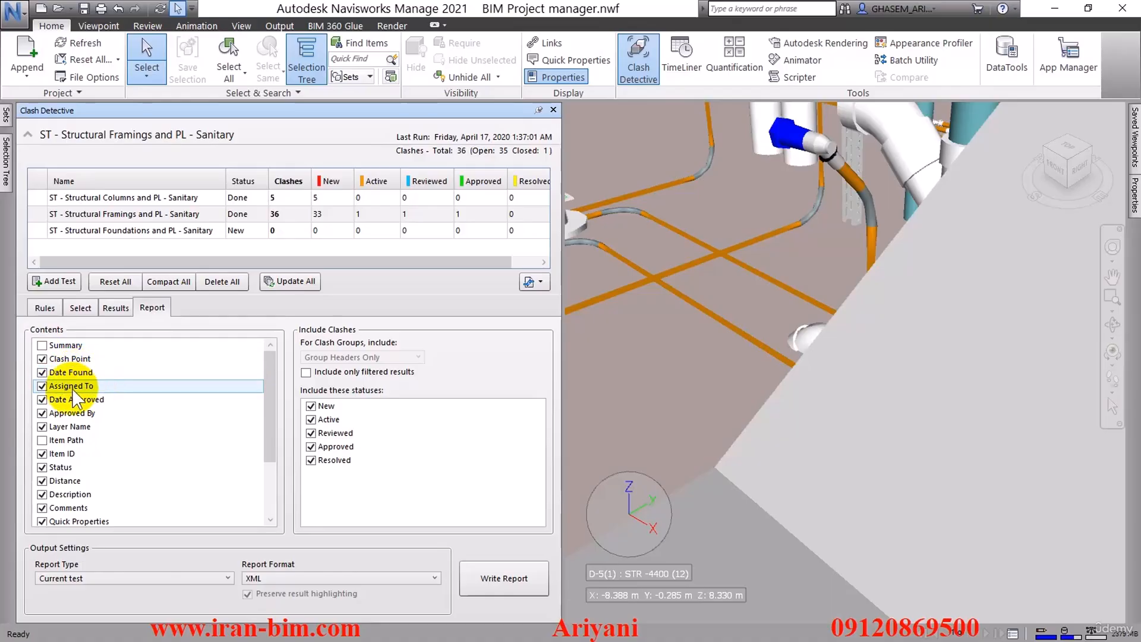
Exclude the Layer Name field from the clash report contents
{"action": "left_click", "coordinate": [82, 399]}
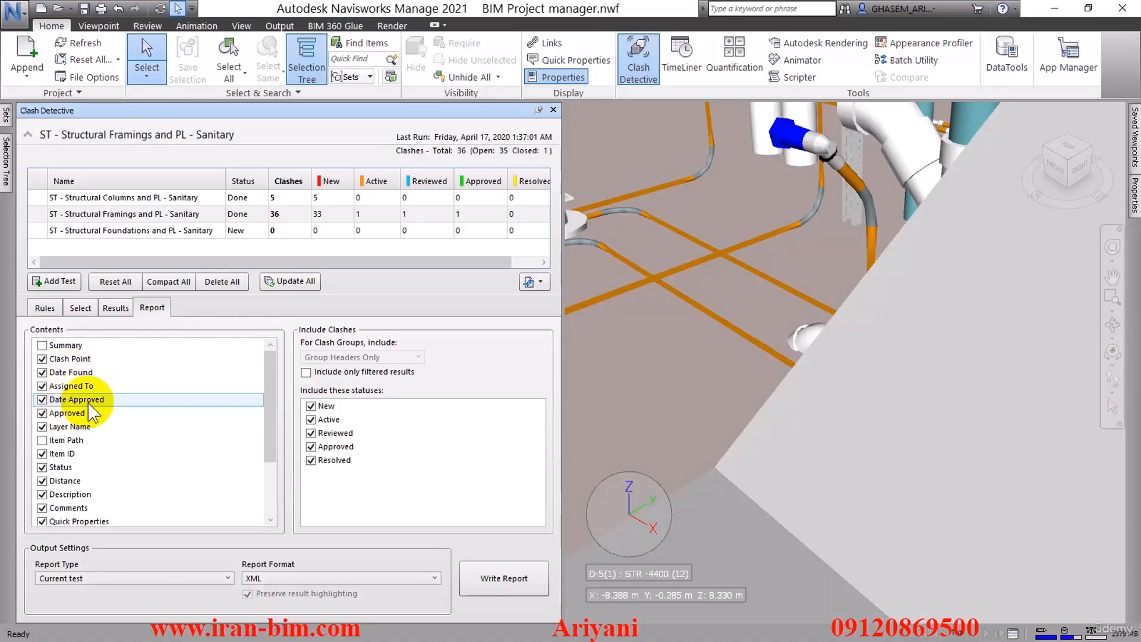
{"action": "left_click", "coordinate": [53, 416]}
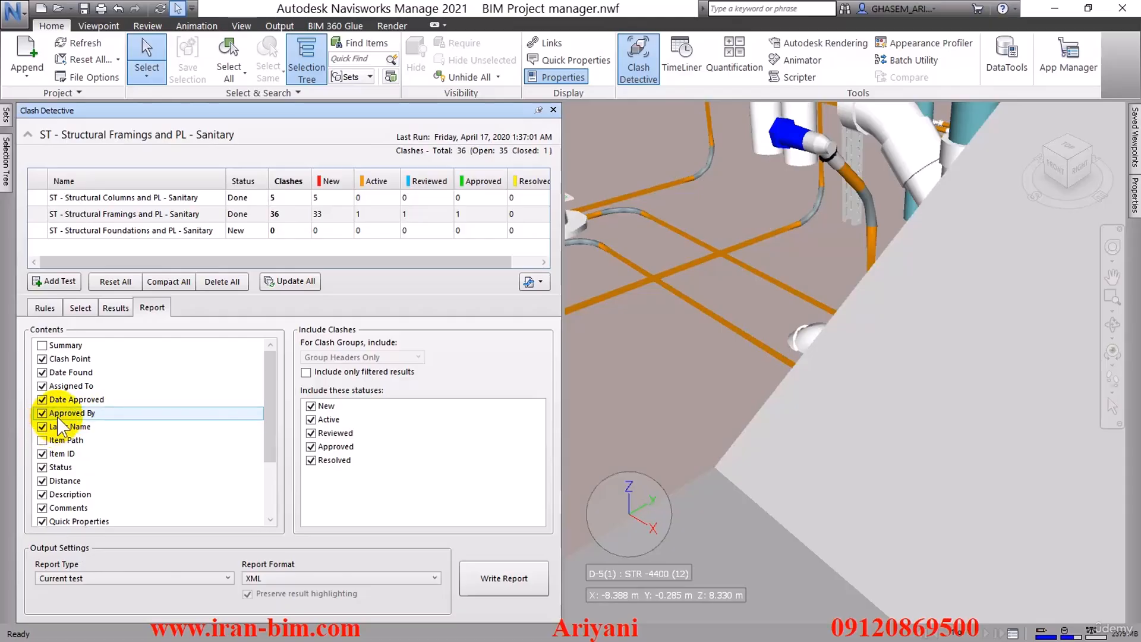
{"action": "left_click", "coordinate": [57, 426]}
{"action": "left_click", "coordinate": [61, 442]}
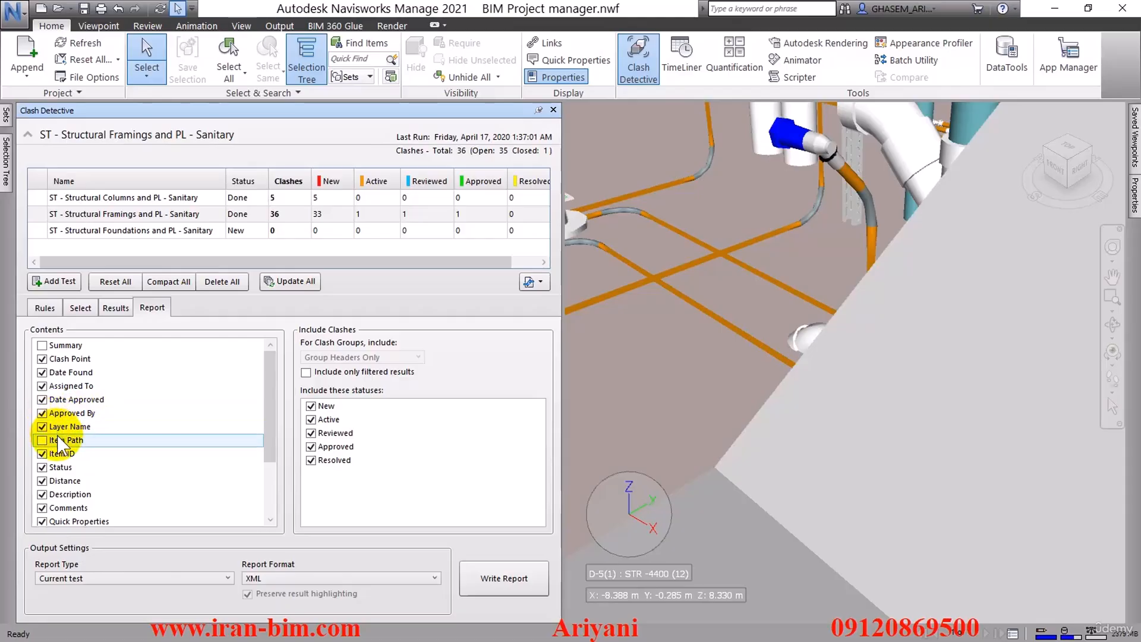
{"action": "left_click", "coordinate": [37, 432]}
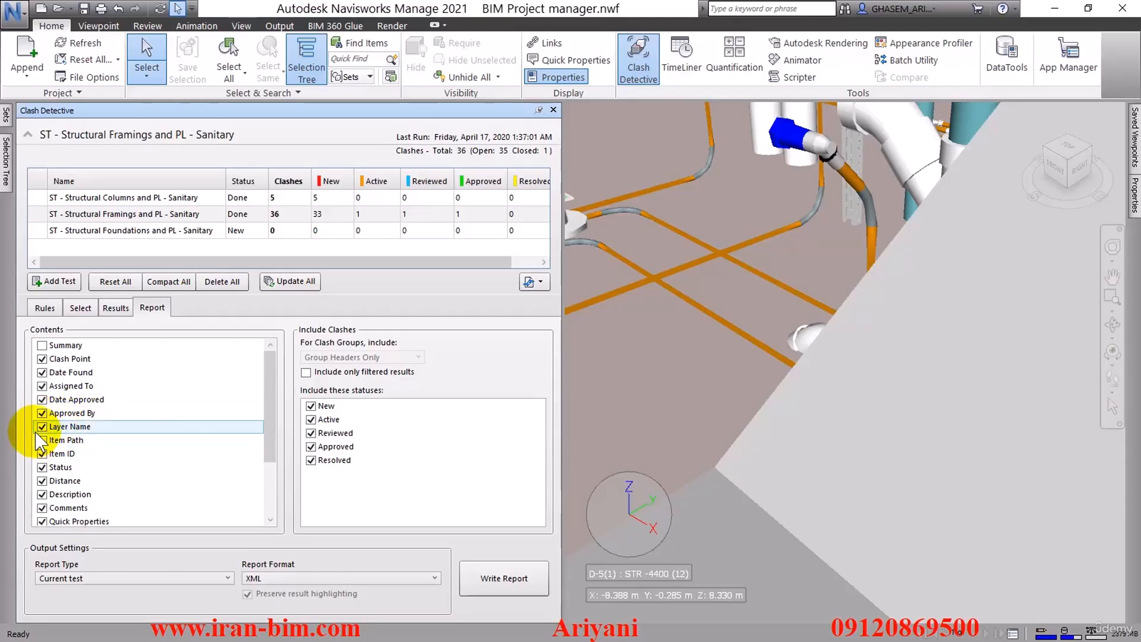
{"action": "left_click", "coordinate": [59, 456]}
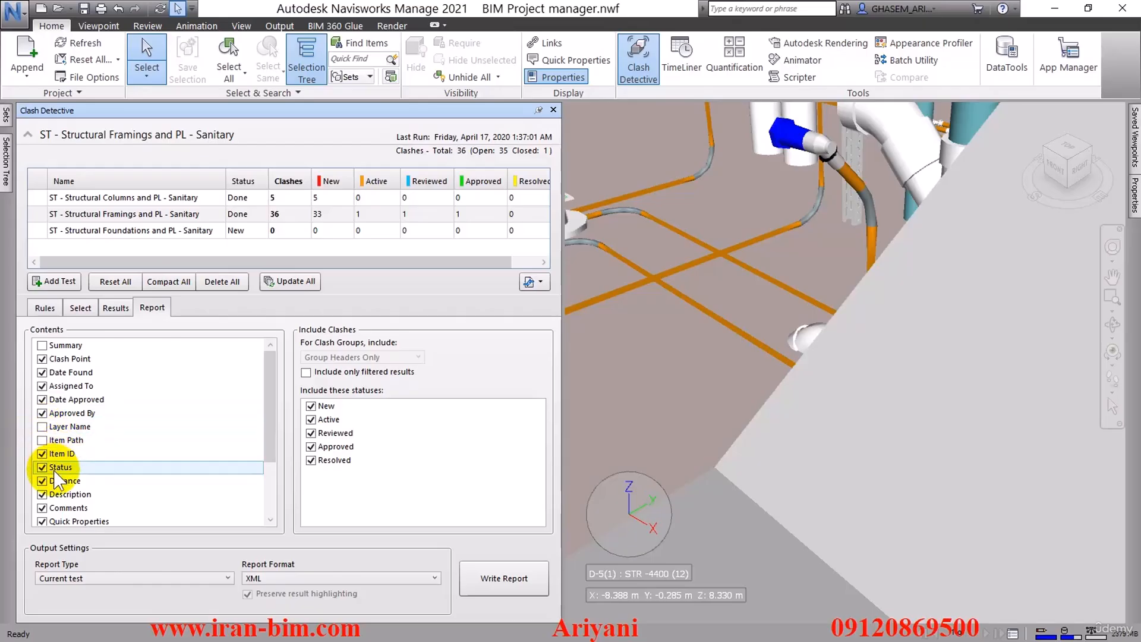
Exclude Description, Quick Properties, Image, Simulation Dates, Simulation Event and Clash Group from the report contents
{"action": "scroll", "coordinate": [94, 455], "scroll_direction": "down", "scroll_amount": 2}
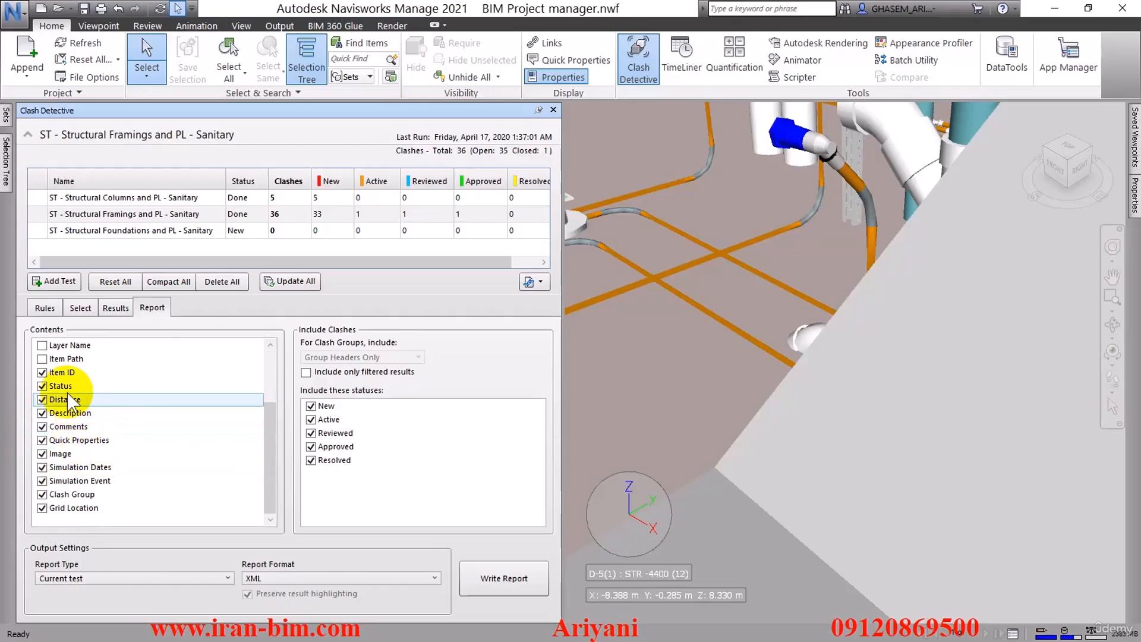
{"action": "left_click", "coordinate": [94, 404]}
{"action": "left_click", "coordinate": [71, 414]}
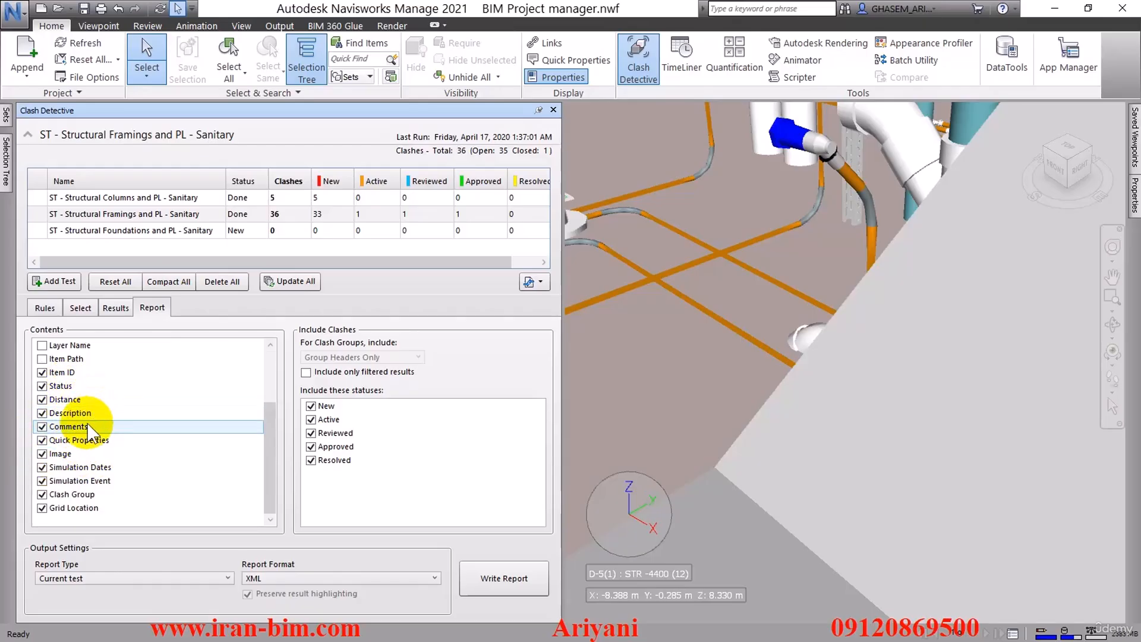
{"action": "left_click", "coordinate": [43, 415]}
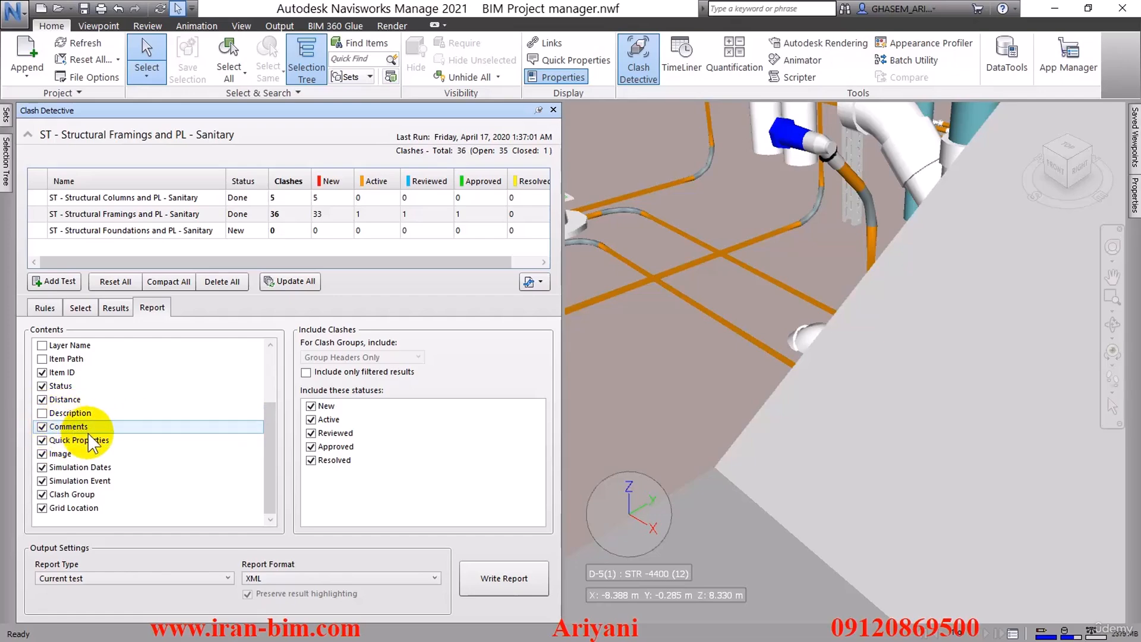
{"action": "left_click", "coordinate": [42, 441]}
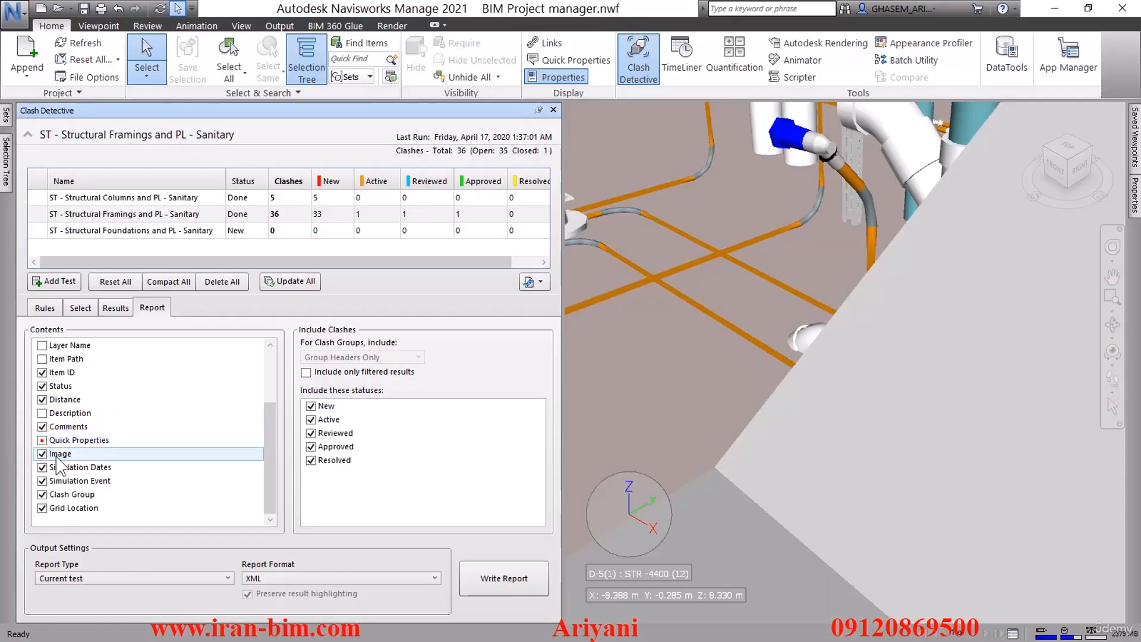
{"action": "left_click", "coordinate": [42, 454]}
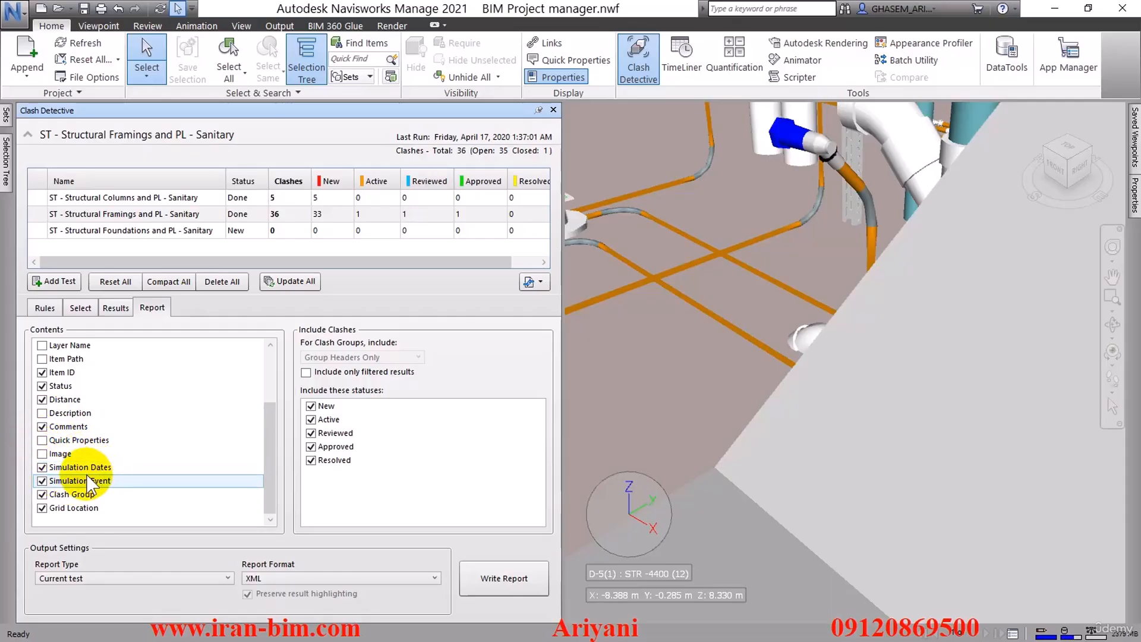
{"action": "left_click", "coordinate": [43, 467]}
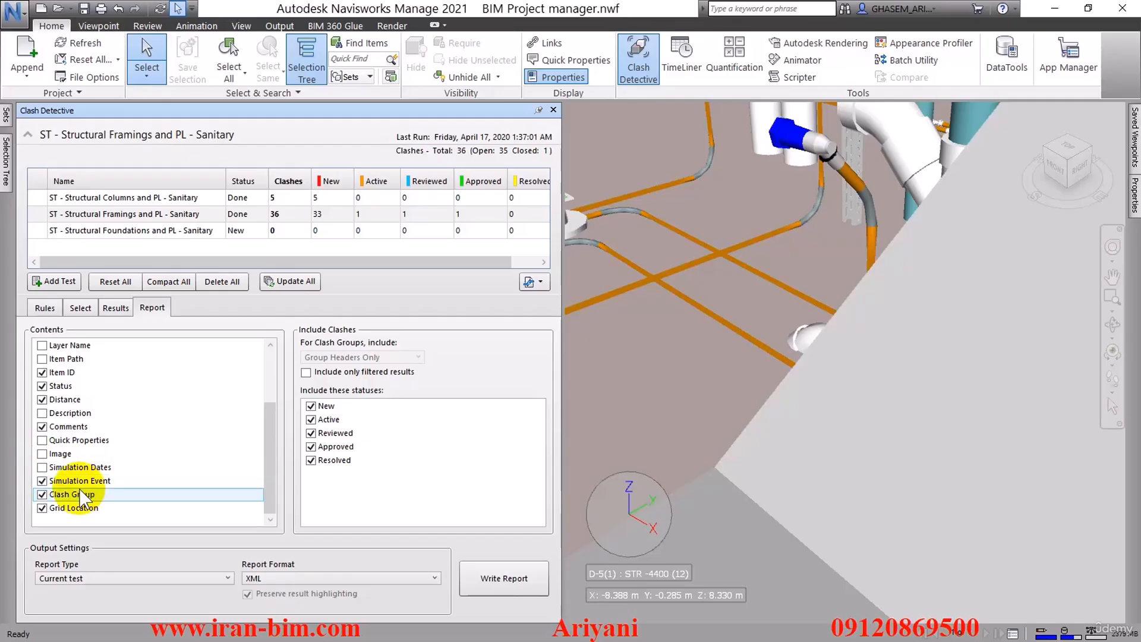
{"action": "left_click", "coordinate": [42, 481]}
{"action": "left_click", "coordinate": [42, 495]}
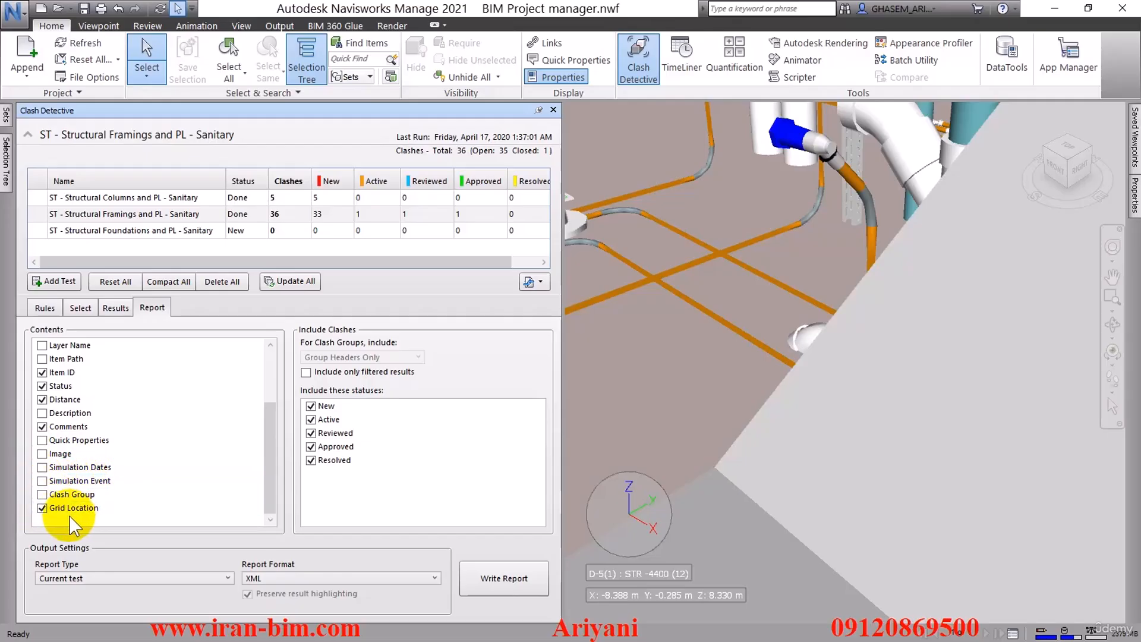
{"action": "scroll", "coordinate": [88, 519], "scroll_direction": "up", "scroll_amount": 2}
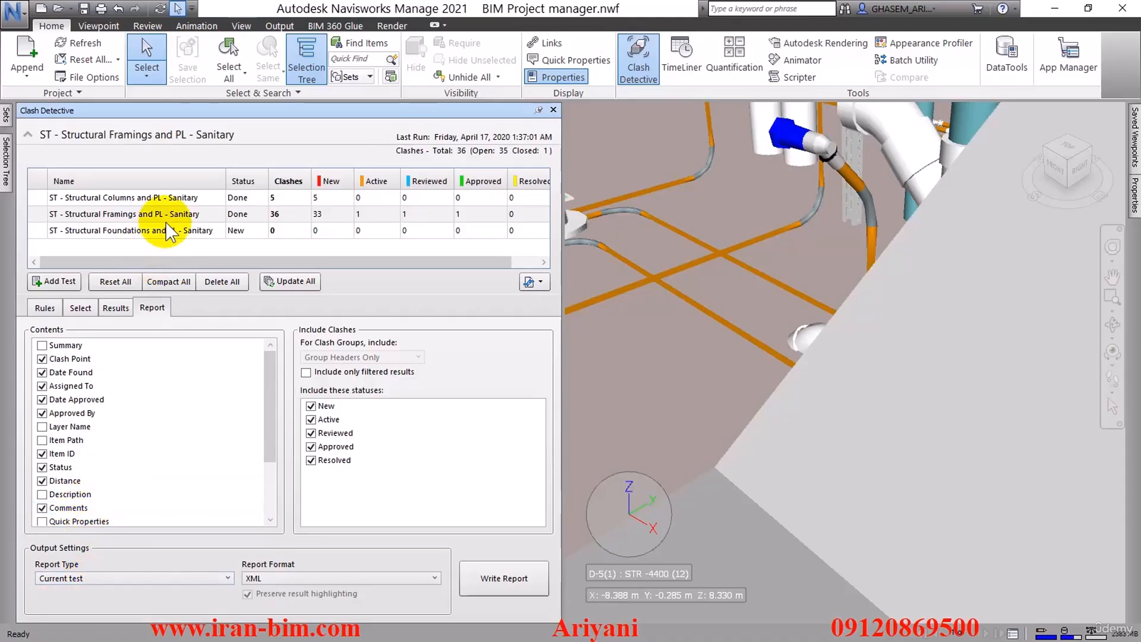
{"action": "left_click", "coordinate": [335, 461]}
{"action": "left_click", "coordinate": [325, 406]}
{"action": "left_click", "coordinate": [327, 419]}
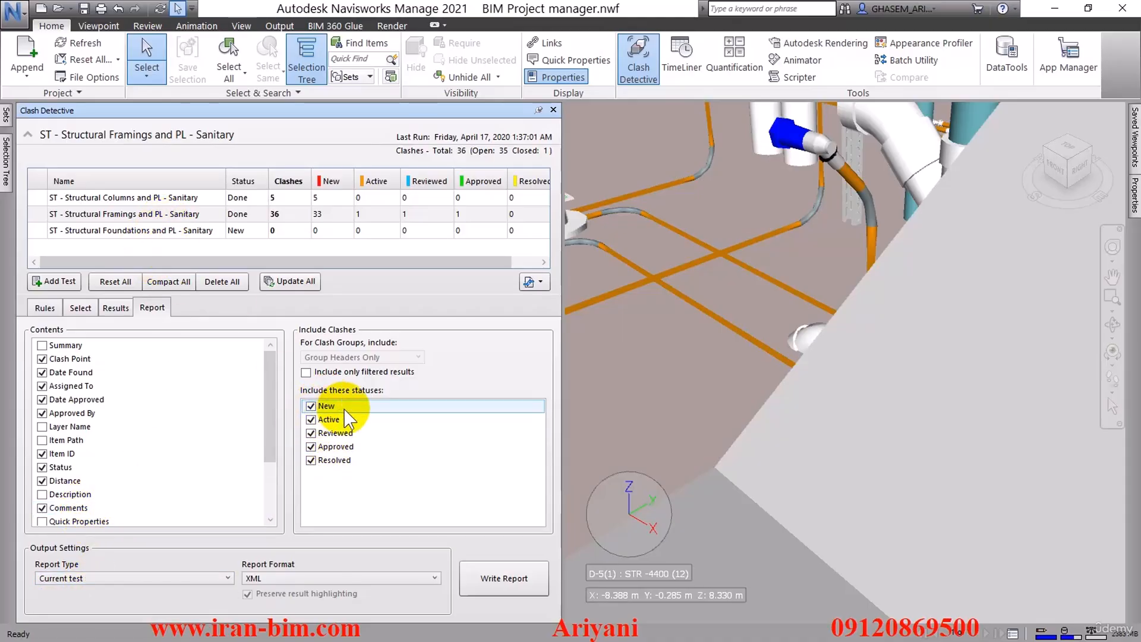
{"action": "left_click", "coordinate": [366, 433]}
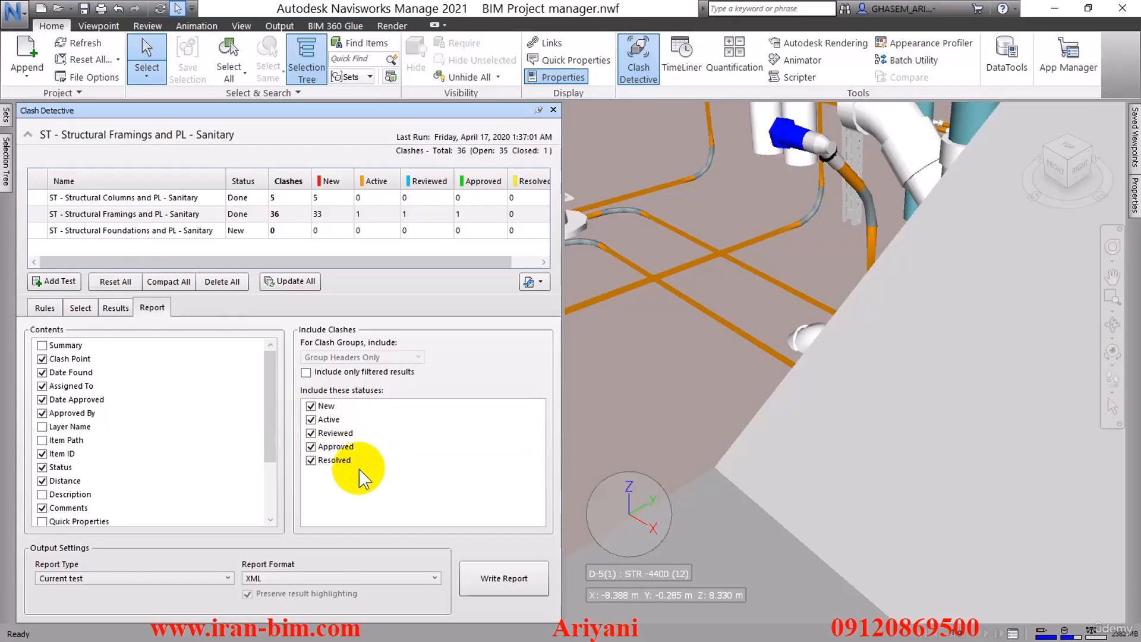
Write the XML report as "ST - Structural Framings and PL - Sanitary.xml" into a new folder named ReportClash inside Files
{"action": "left_click", "coordinate": [476, 580]}
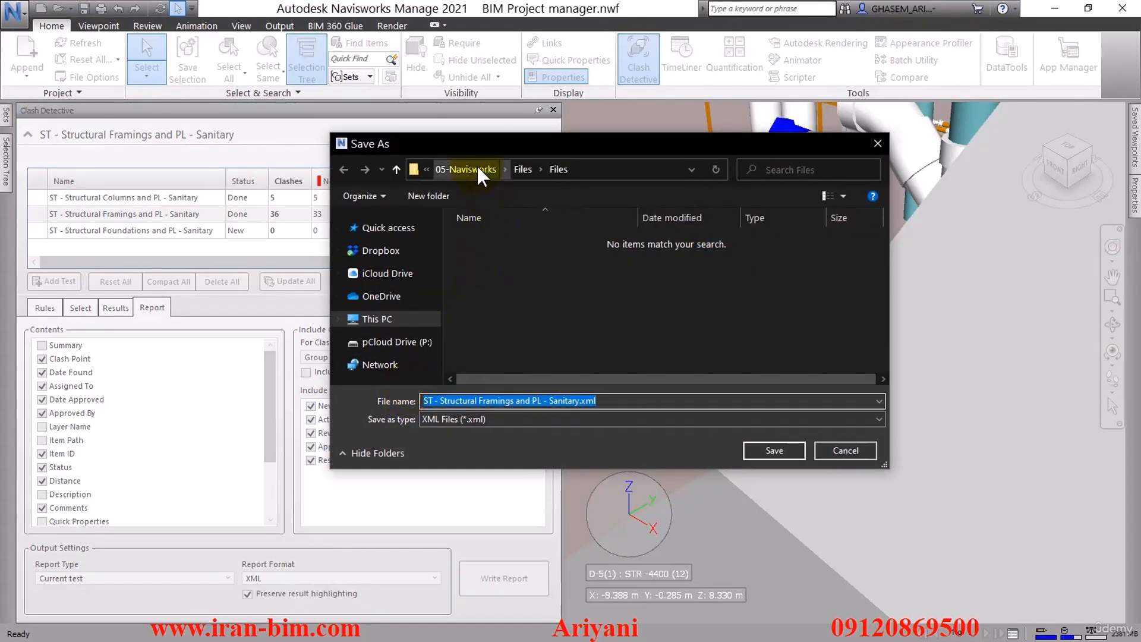
{"action": "left_click", "coordinate": [522, 170]}
{"action": "double_click", "coordinate": [489, 250]}
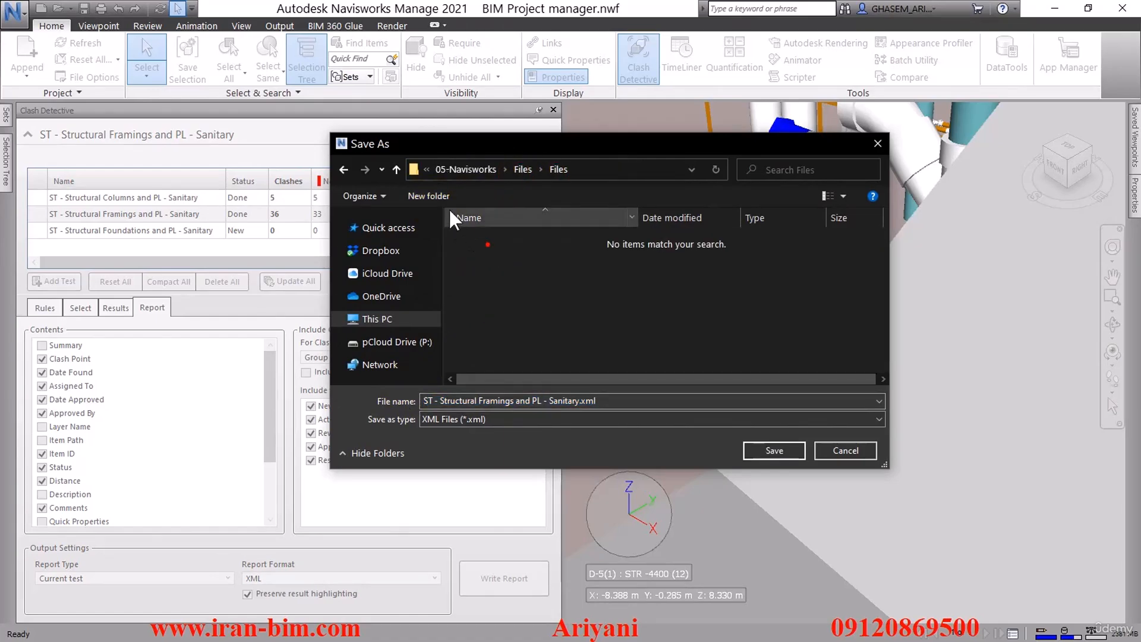
{"action": "left_click", "coordinate": [448, 203]}
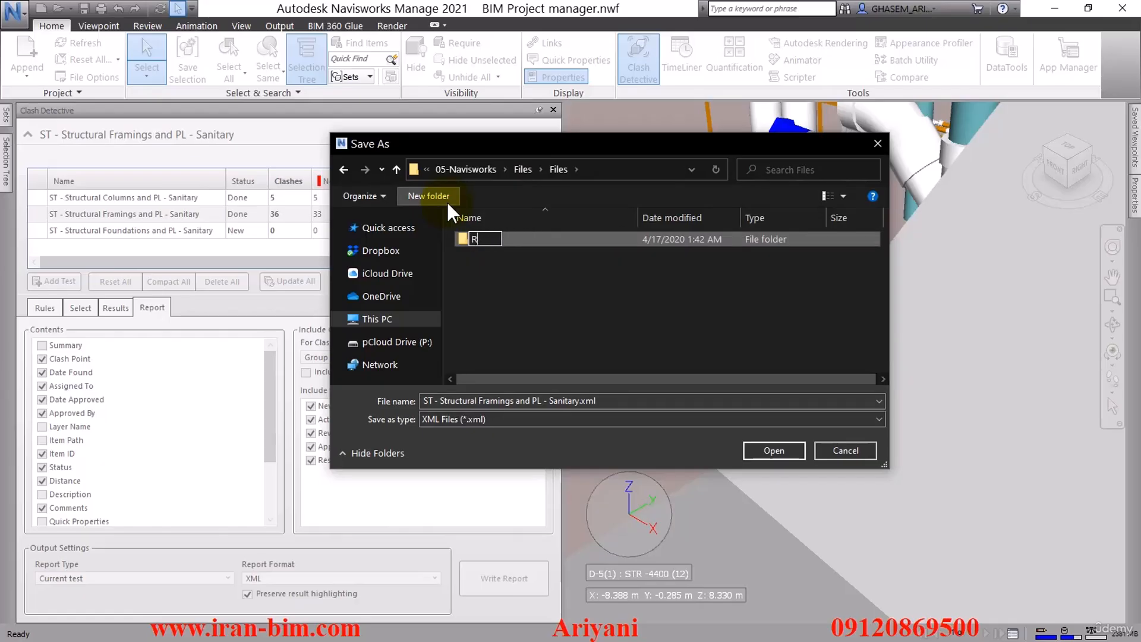
{"action": "type", "text": "Report"}
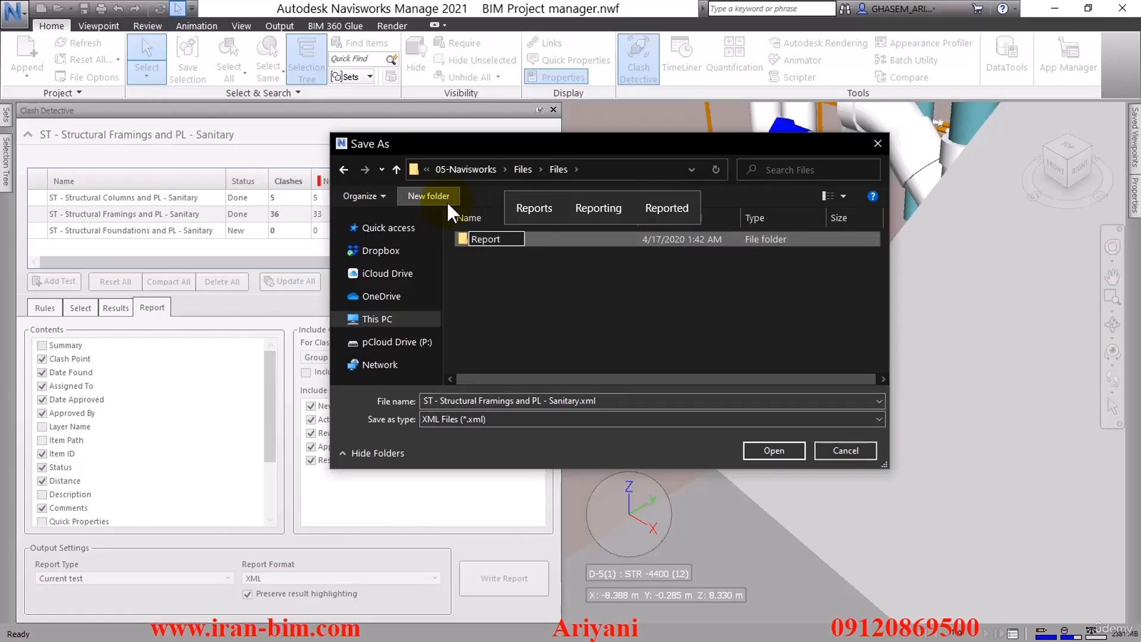
{"action": "type", "text": "Clasg"}
{"action": "key", "text": "BackSpace"}
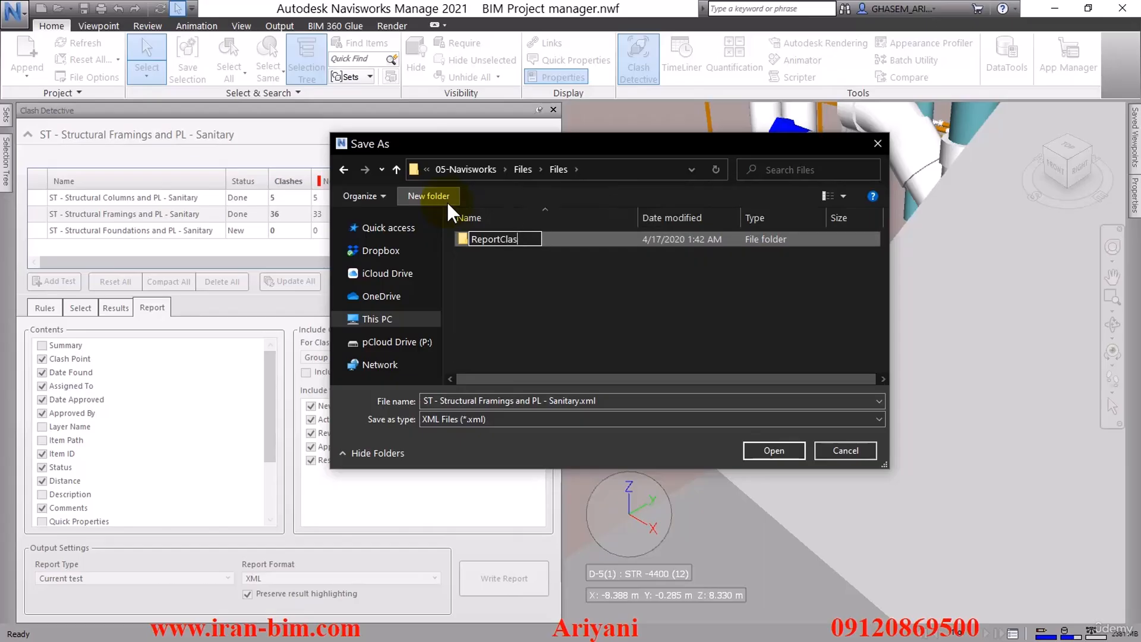
{"action": "type", "text": "h"}
{"action": "key", "text": "Return"}
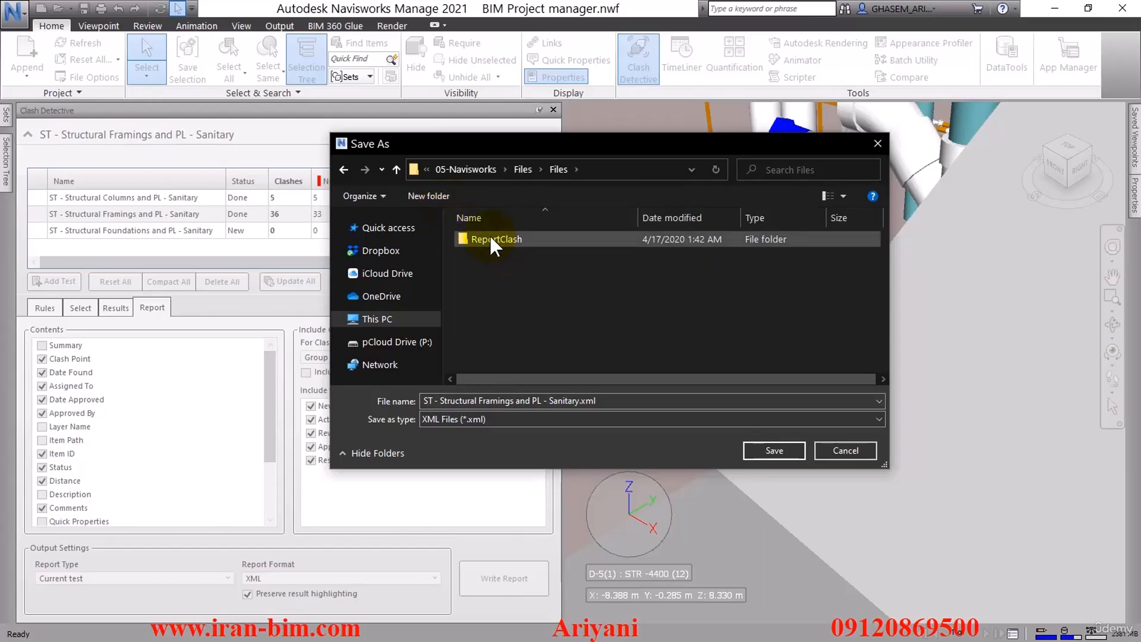
{"action": "double_click", "coordinate": [489, 239]}
{"action": "left_click", "coordinate": [769, 452]}
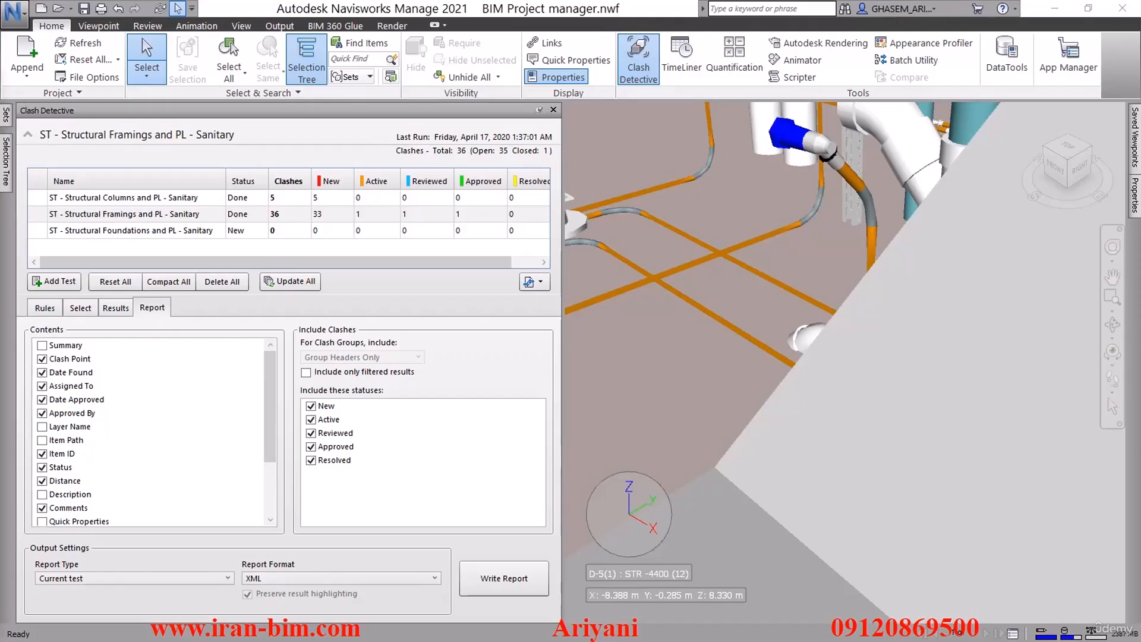
Switch to the ReportClash folder in File Explorer and open the exported XML report
{"action": "left_click_drag", "start_coordinate": [1, 202], "coordinate": [510, 63]}
{"action": "left_click_drag", "start_coordinate": [560, 196], "coordinate": [681, 196]}
{"action": "key", "text": "super"}
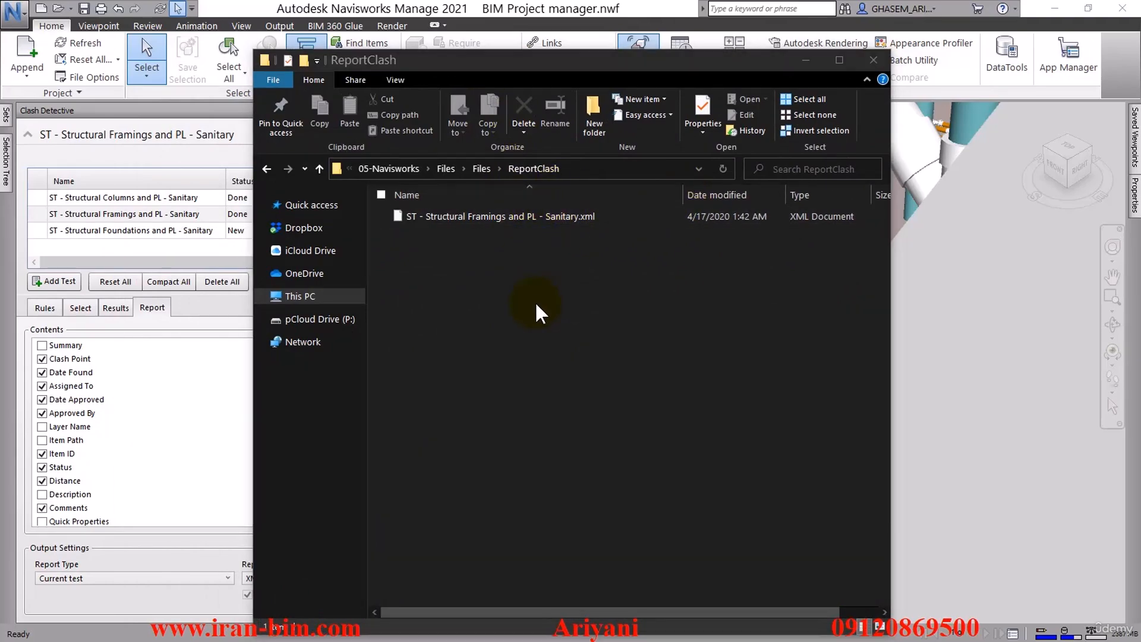
{"action": "double_click", "coordinate": [428, 217]}
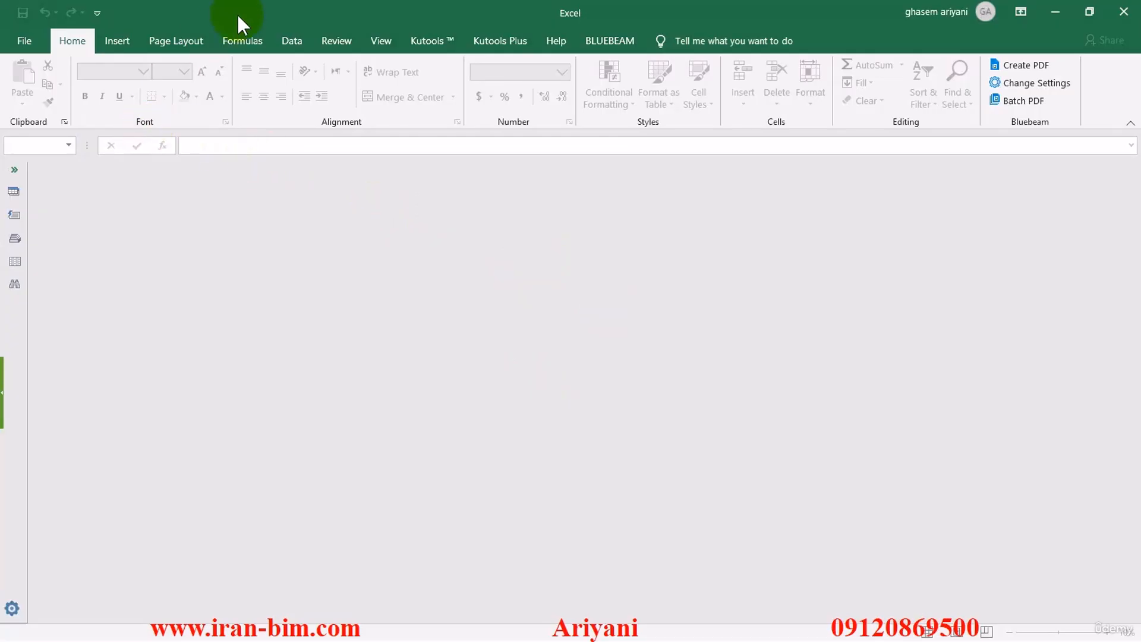
Load the exported report file into Excel as an XML table, accept the generated schema, and maximize the workbook window
{"action": "double_click", "coordinate": [238, 16]}
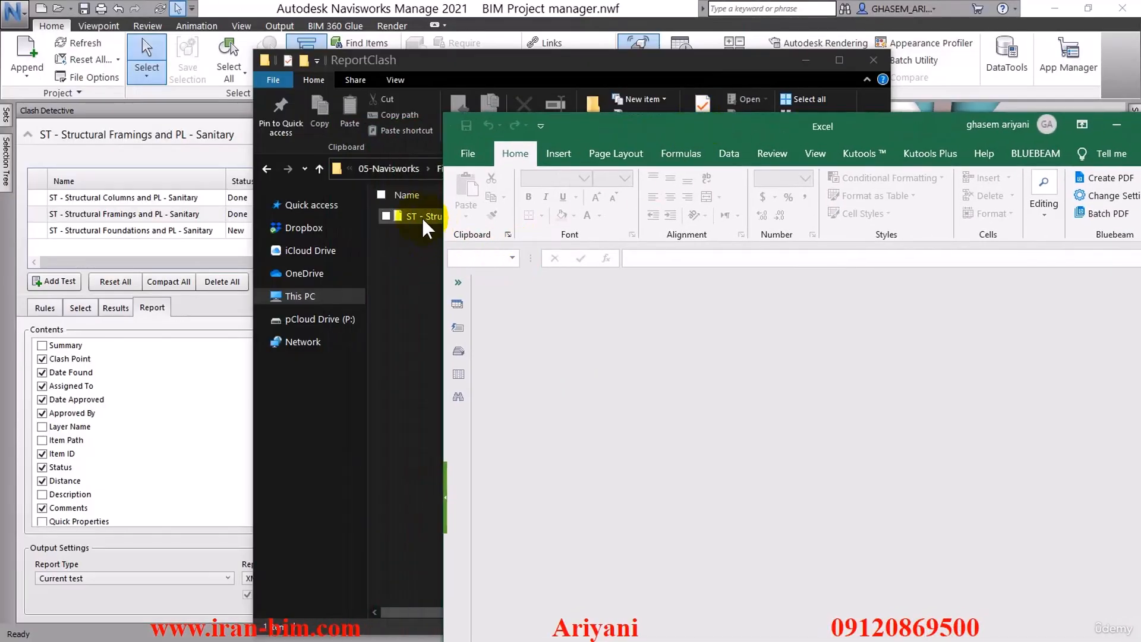
{"action": "left_click_drag", "start_coordinate": [425, 229], "coordinate": [692, 312]}
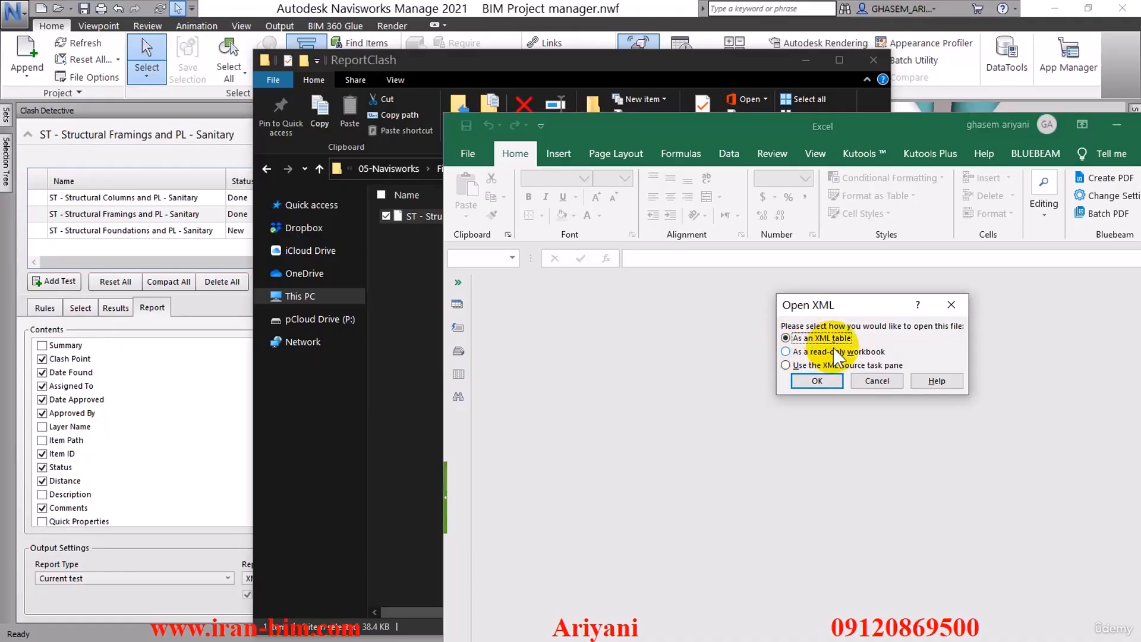
{"action": "left_click", "coordinate": [816, 379]}
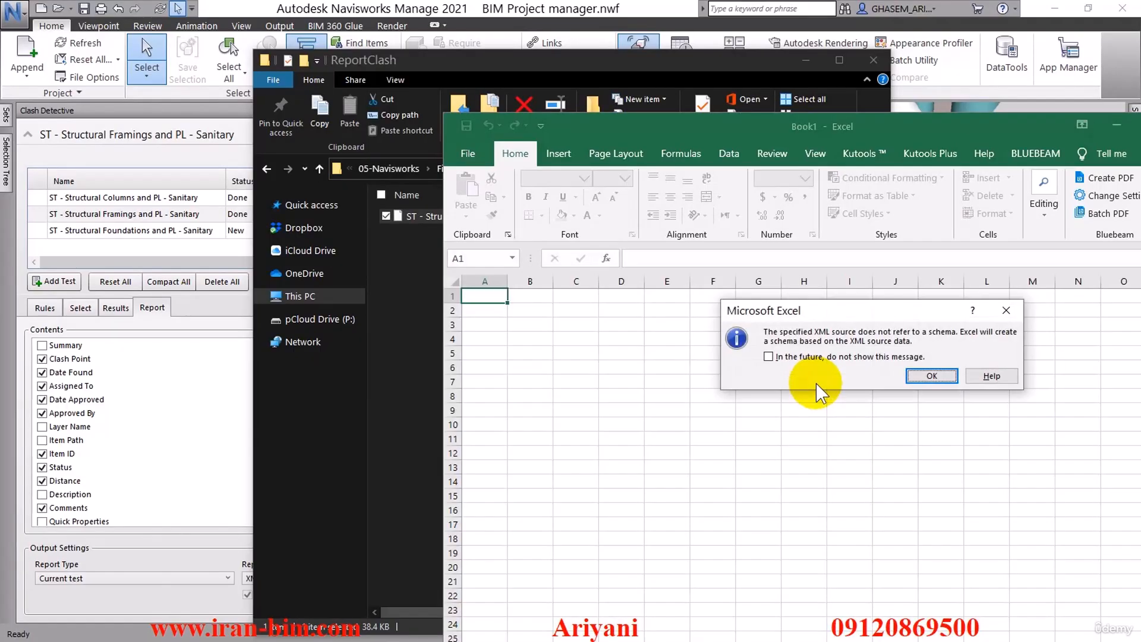
{"action": "left_click", "coordinate": [931, 376]}
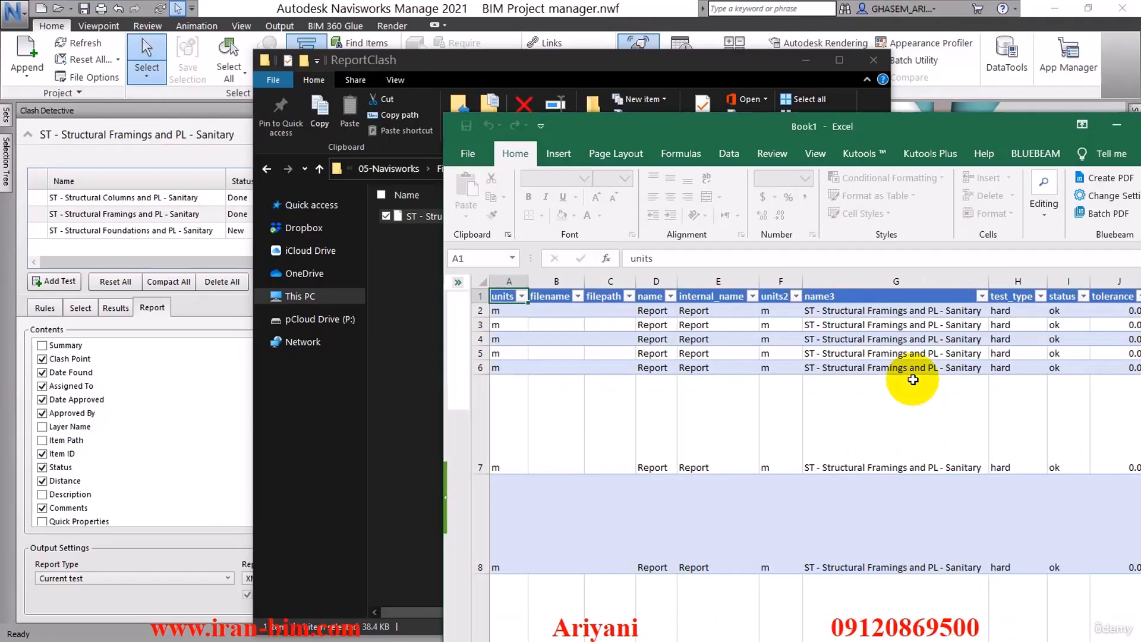
{"action": "left_click_drag", "start_coordinate": [746, 134], "coordinate": [488, 6]}
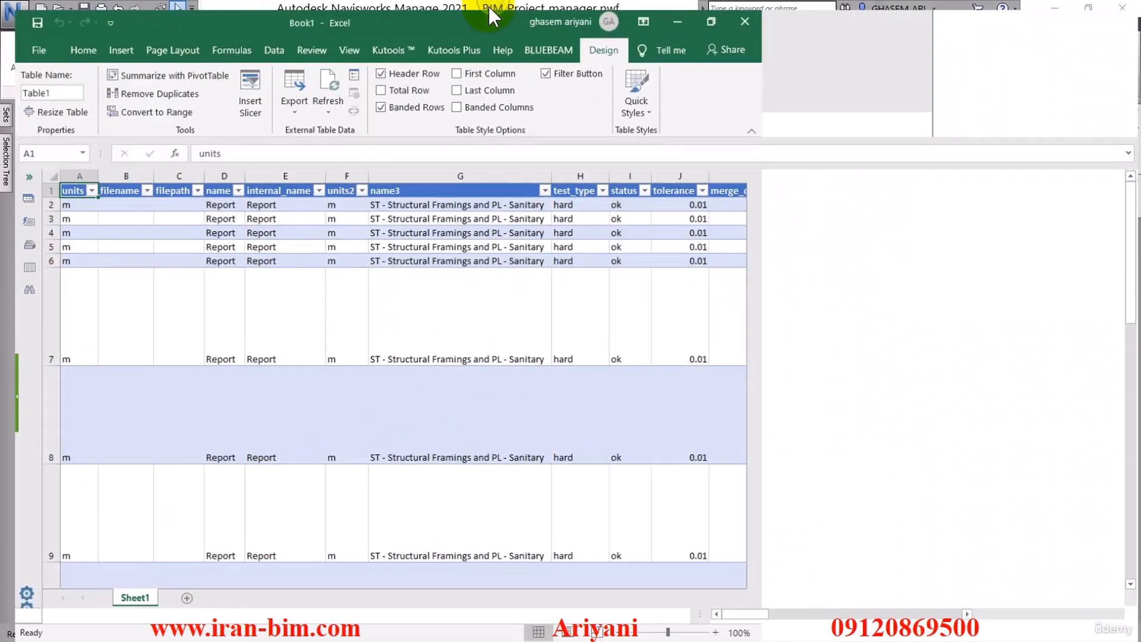
Examine the imported clash report table across its rows and columns, including with the whole sheet selected
{"action": "scroll", "coordinate": [479, 326], "scroll_direction": "down", "scroll_amount": 3}
{"action": "scroll", "coordinate": [481, 330], "scroll_direction": "up", "scroll_amount": 3}
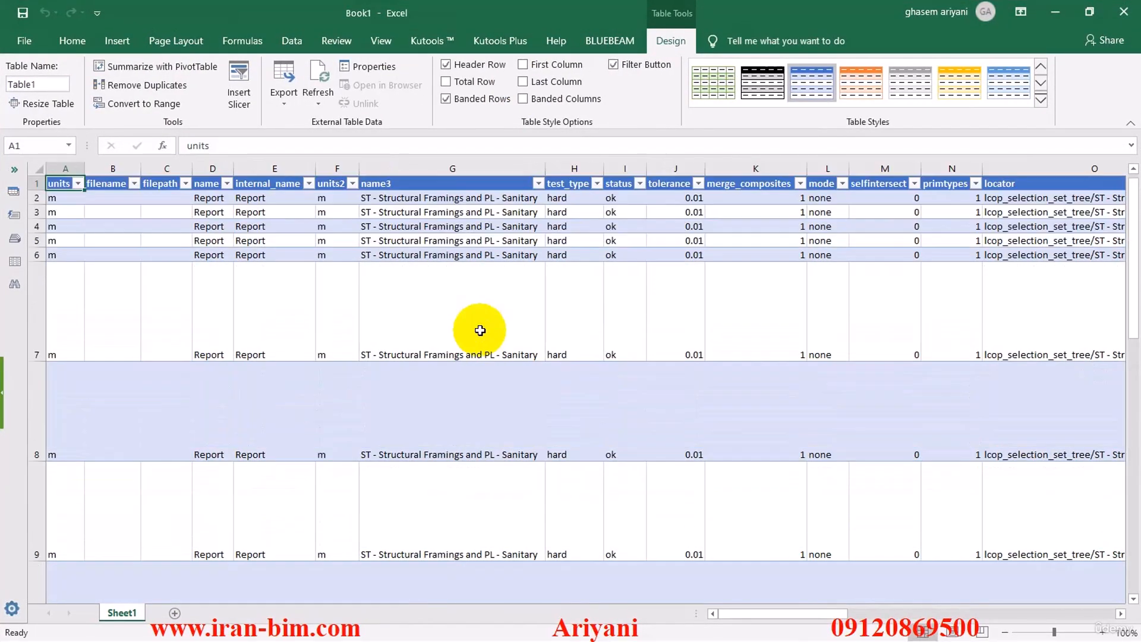
{"action": "left_click", "coordinate": [136, 324]}
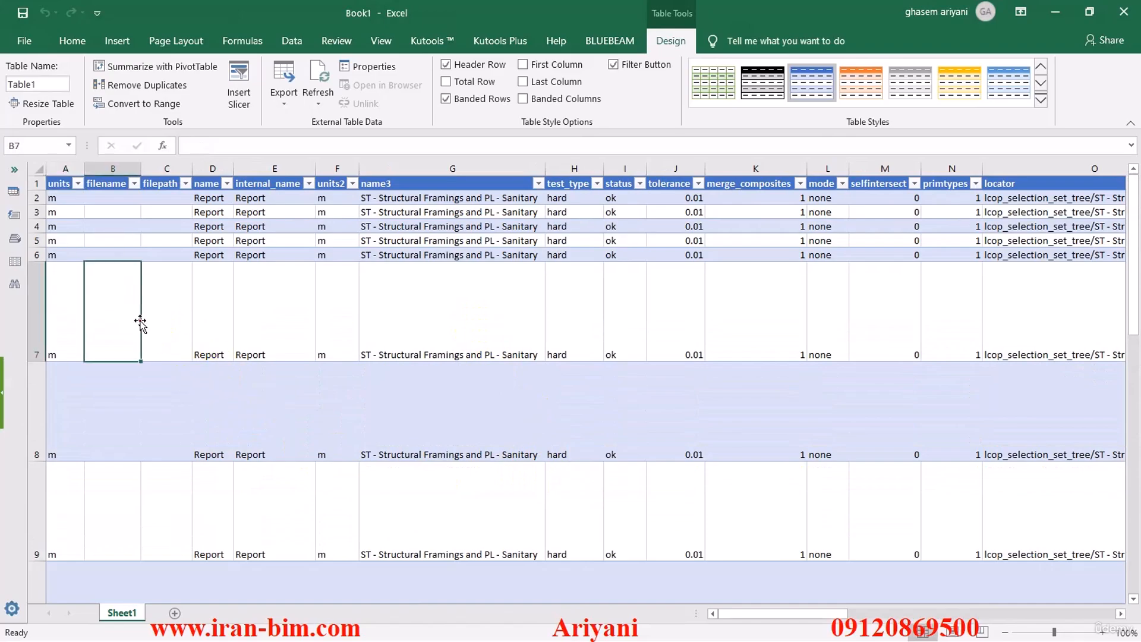
{"action": "left_click_drag", "start_coordinate": [750, 613], "coordinate": [636, 618]}
{"action": "scroll", "coordinate": [657, 479], "scroll_direction": "down", "scroll_amount": 20}
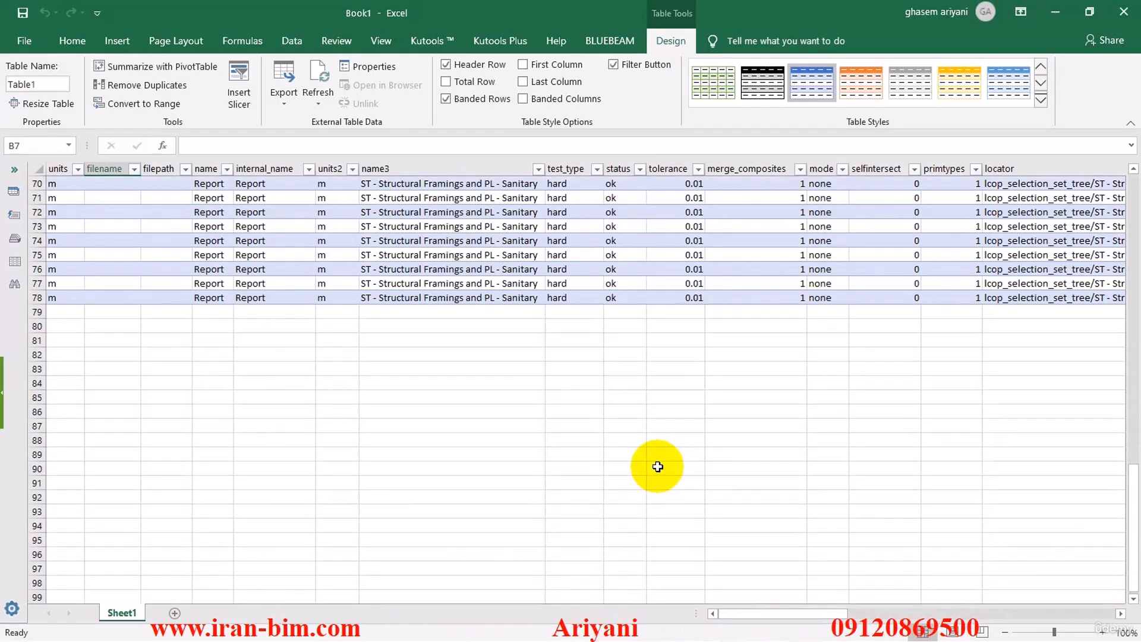
{"action": "scroll", "coordinate": [657, 466], "scroll_direction": "up", "scroll_amount": 20}
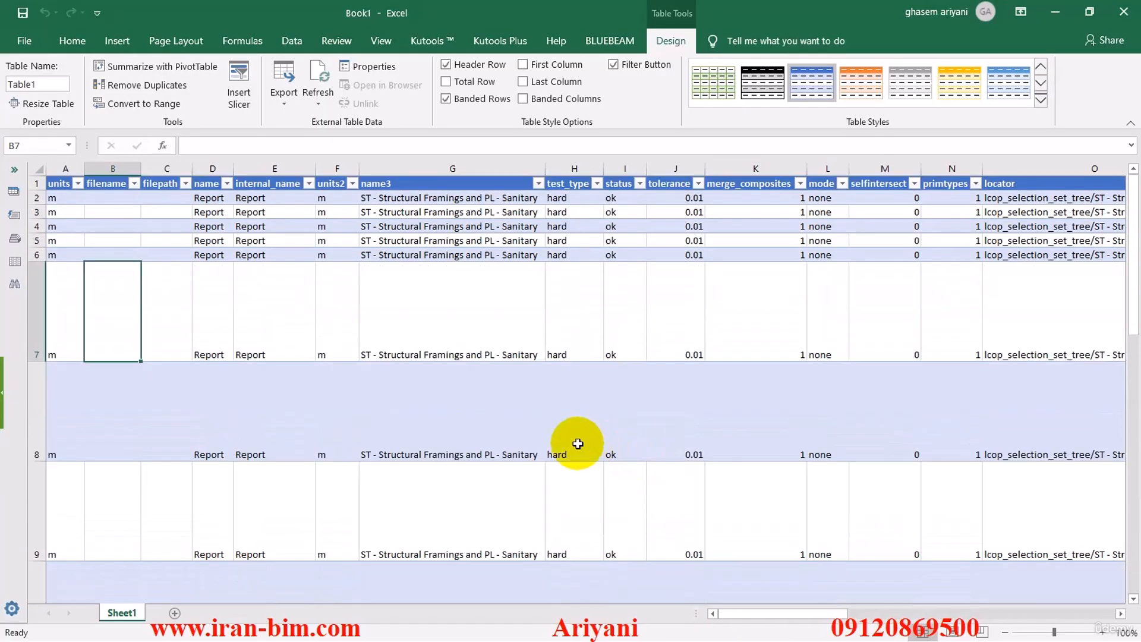
{"action": "left_click", "coordinate": [38, 170]}
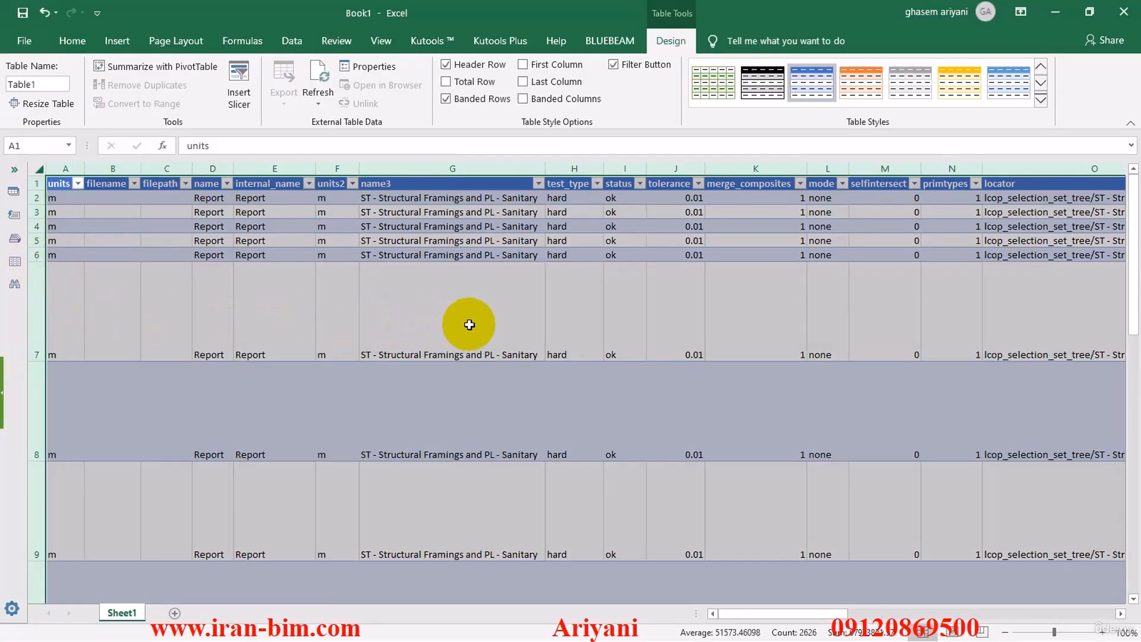
{"action": "scroll", "coordinate": [620, 334], "scroll_direction": "down", "scroll_amount": 3}
{"action": "scroll", "coordinate": [620, 335], "scroll_direction": "up", "scroll_amount": 3}
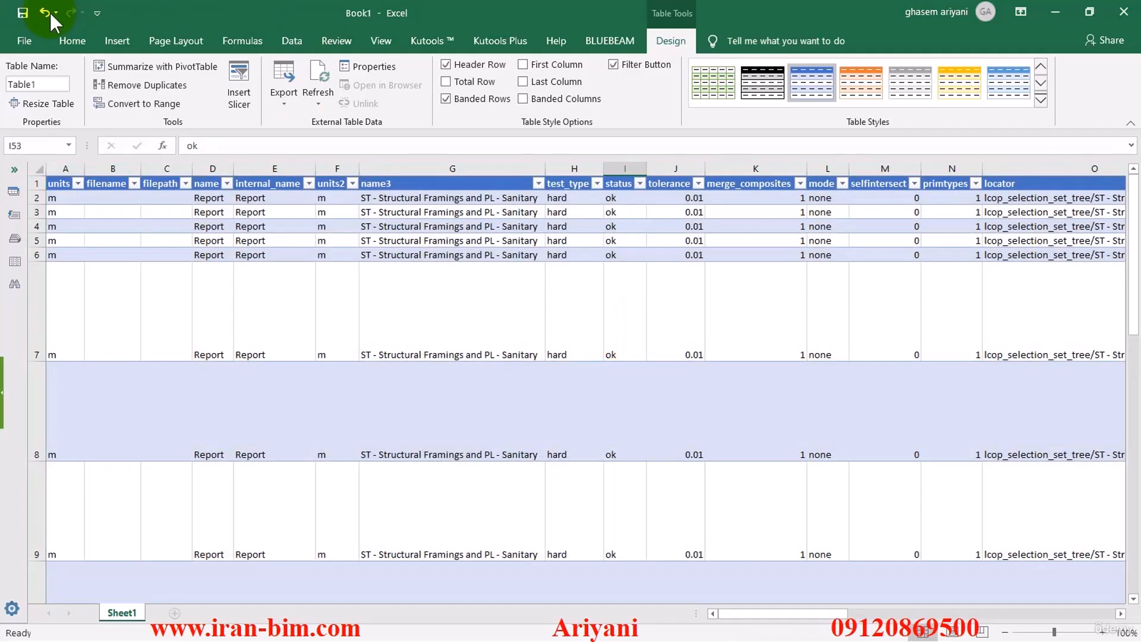
Save the workbook as ClashReportPoints.xlsx in the ReportClash folder
{"action": "left_click", "coordinate": [27, 41]}
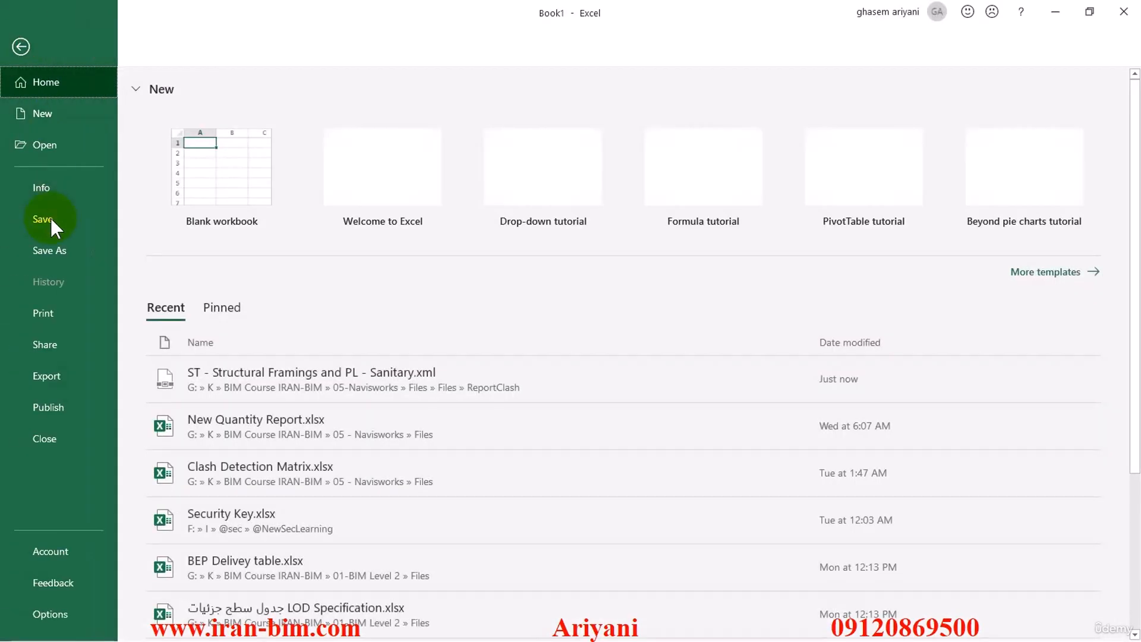
{"action": "left_click", "coordinate": [51, 219]}
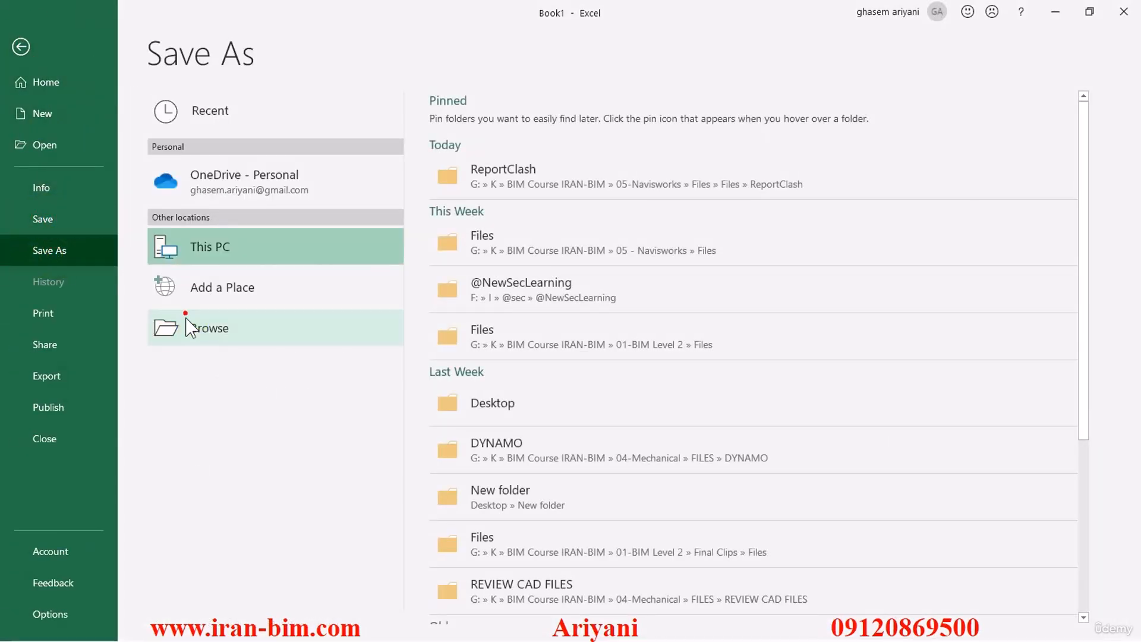
{"action": "left_click", "coordinate": [188, 325]}
{"action": "left_click", "coordinate": [258, 396]}
{"action": "left_click", "coordinate": [258, 396]}
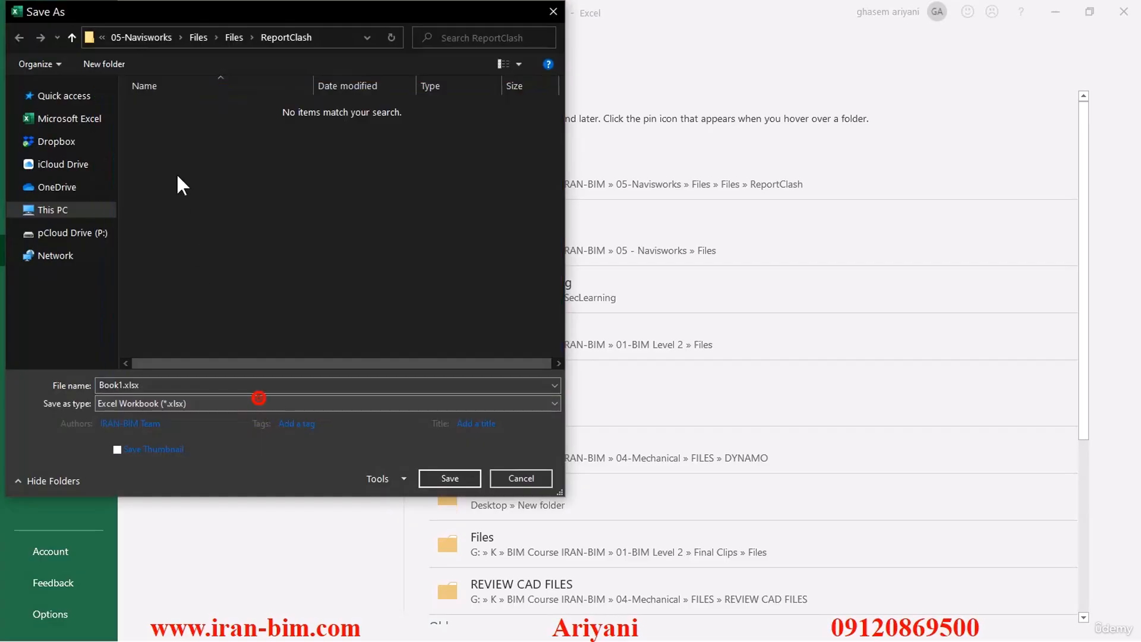
{"action": "left_click", "coordinate": [126, 386]}
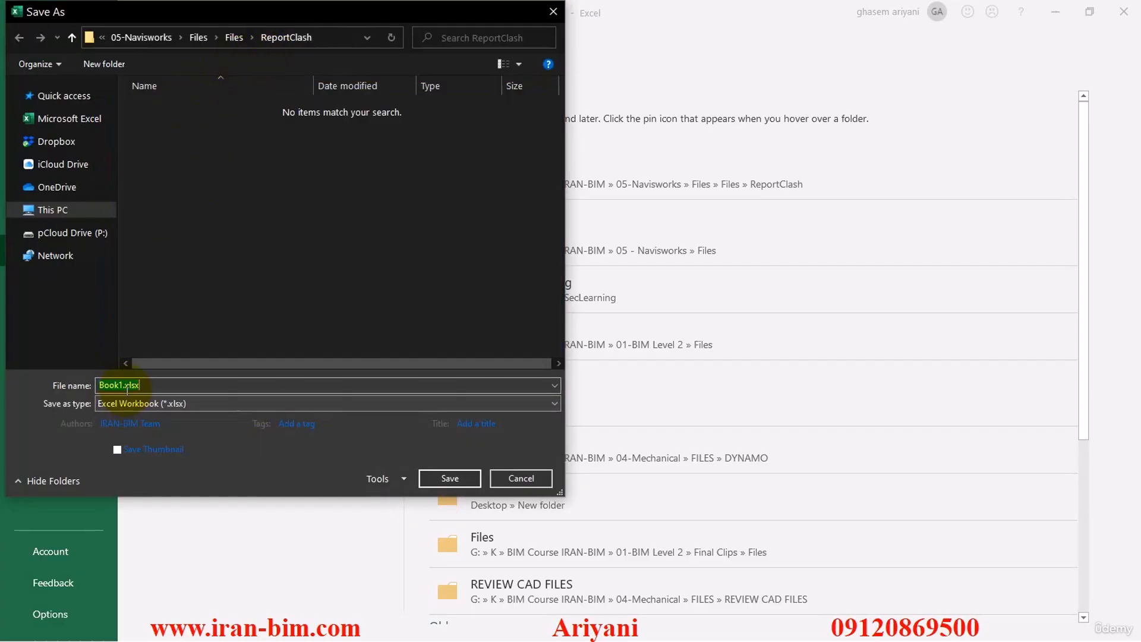
{"action": "left_click", "coordinate": [125, 387]}
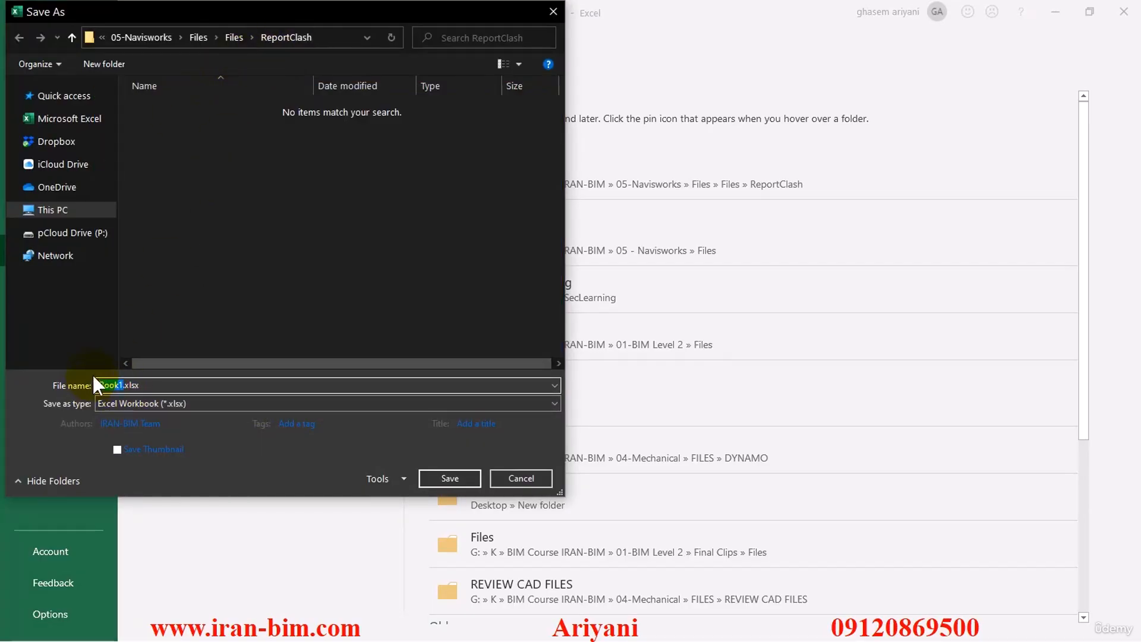
{"action": "type", "text": "Clash"}
{"action": "type", "text": "Report"}
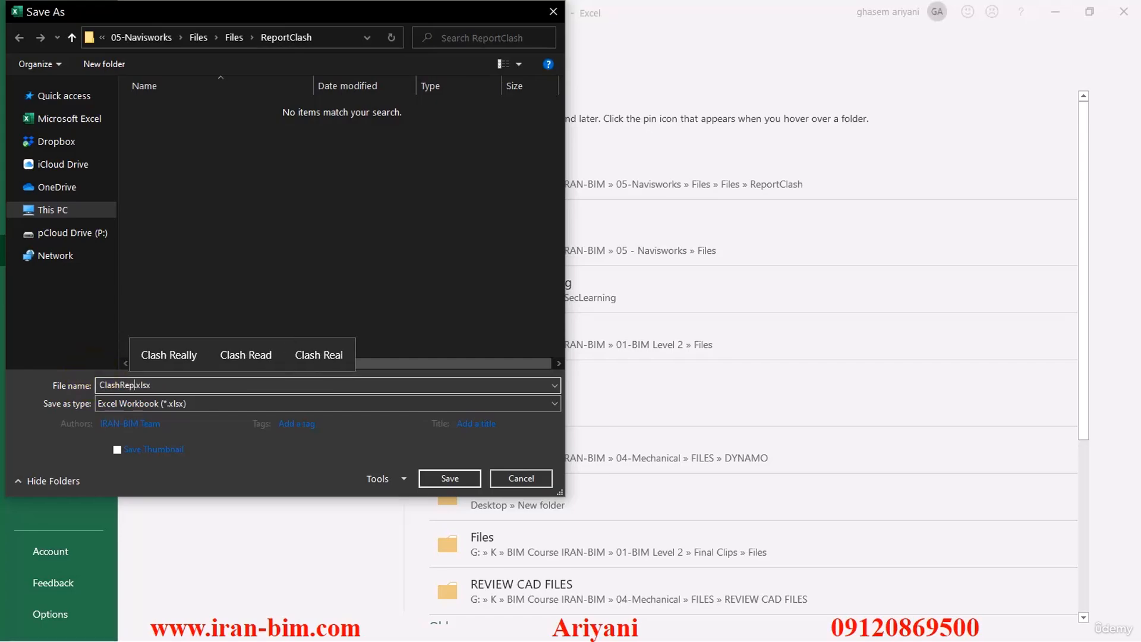
{"action": "type", "text": "Points"}
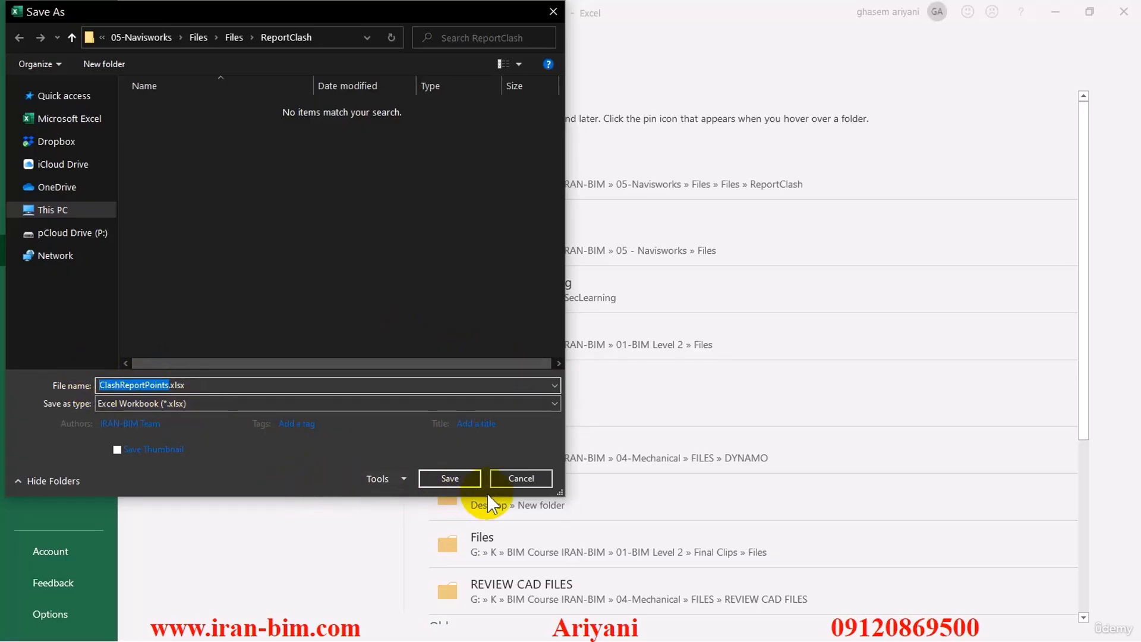
{"action": "left_click", "coordinate": [455, 476]}
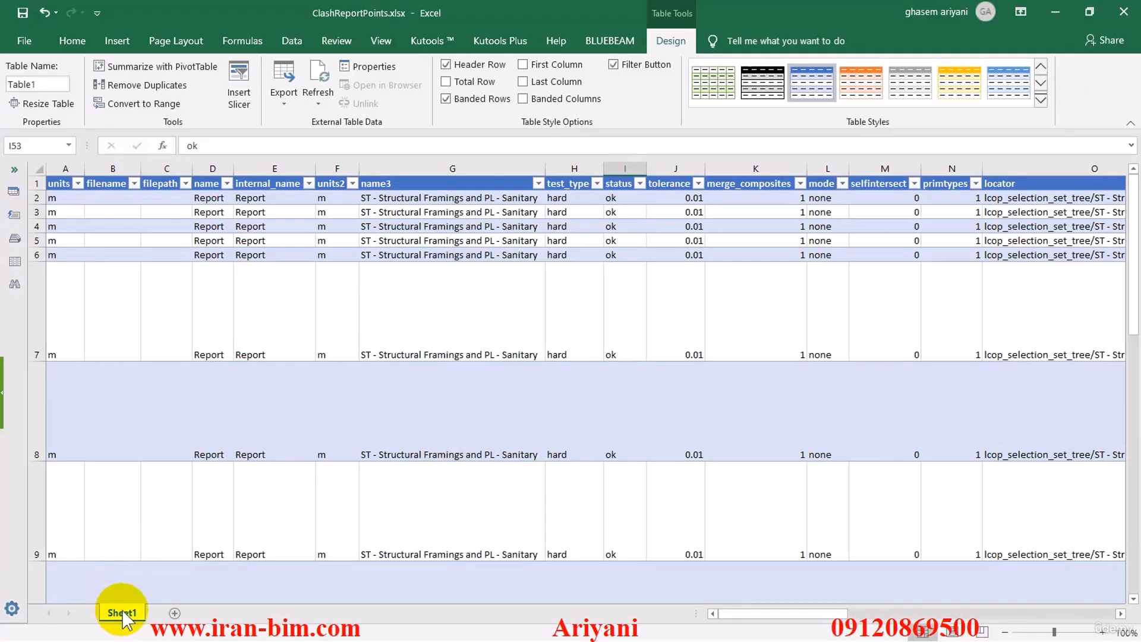
Delete the units column and the columns from filename through name3 from the clash table
{"action": "left_click", "coordinate": [59, 165]}
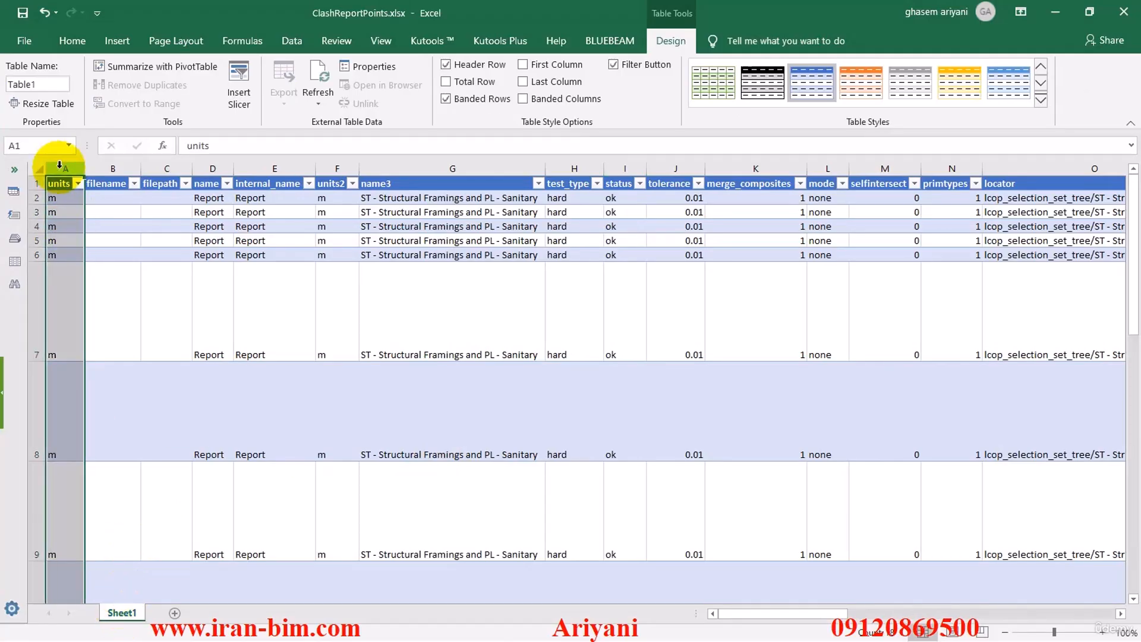
{"action": "left_click", "coordinate": [72, 41]}
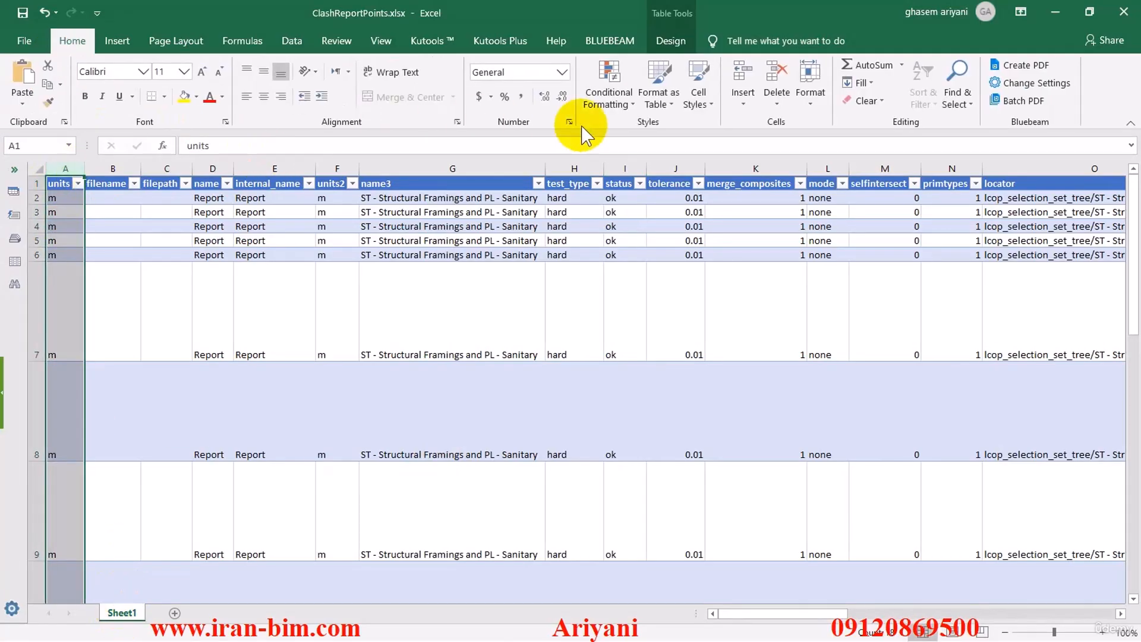
{"action": "left_click", "coordinate": [776, 72]}
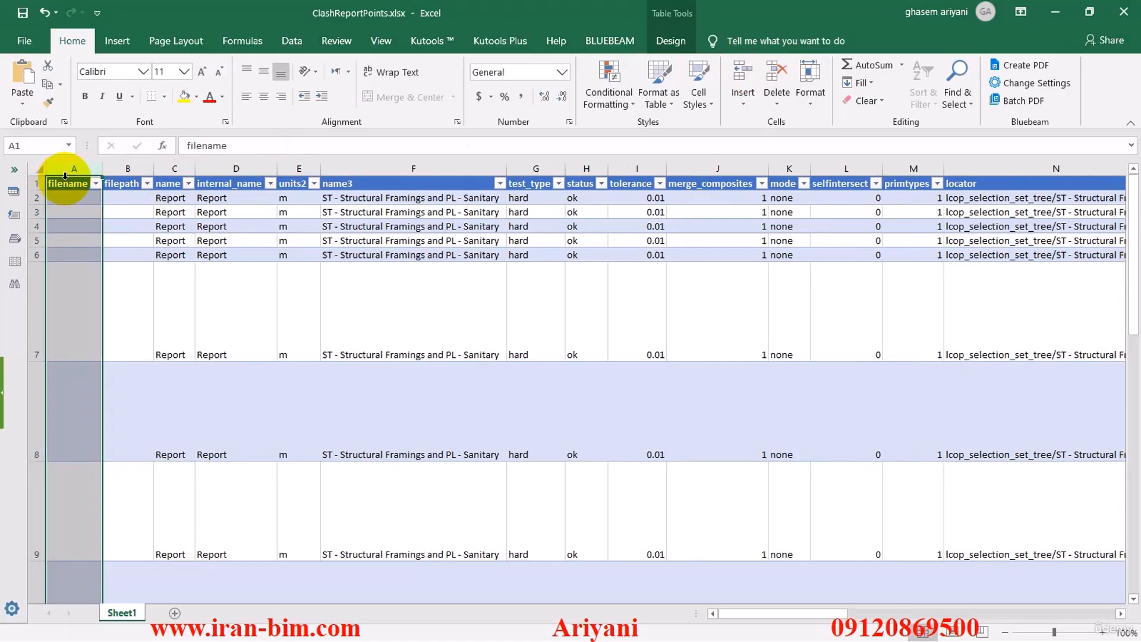
{"action": "left_click_drag", "start_coordinate": [65, 172], "coordinate": [377, 188]}
{"action": "left_click", "coordinate": [783, 73]}
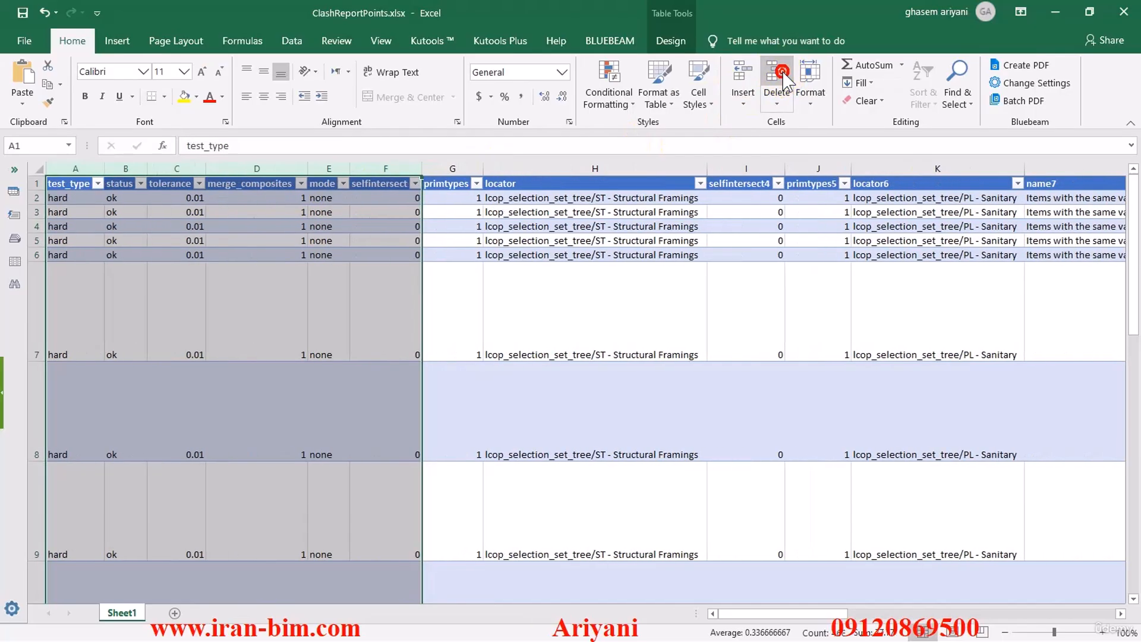
{"action": "left_click", "coordinate": [487, 254]}
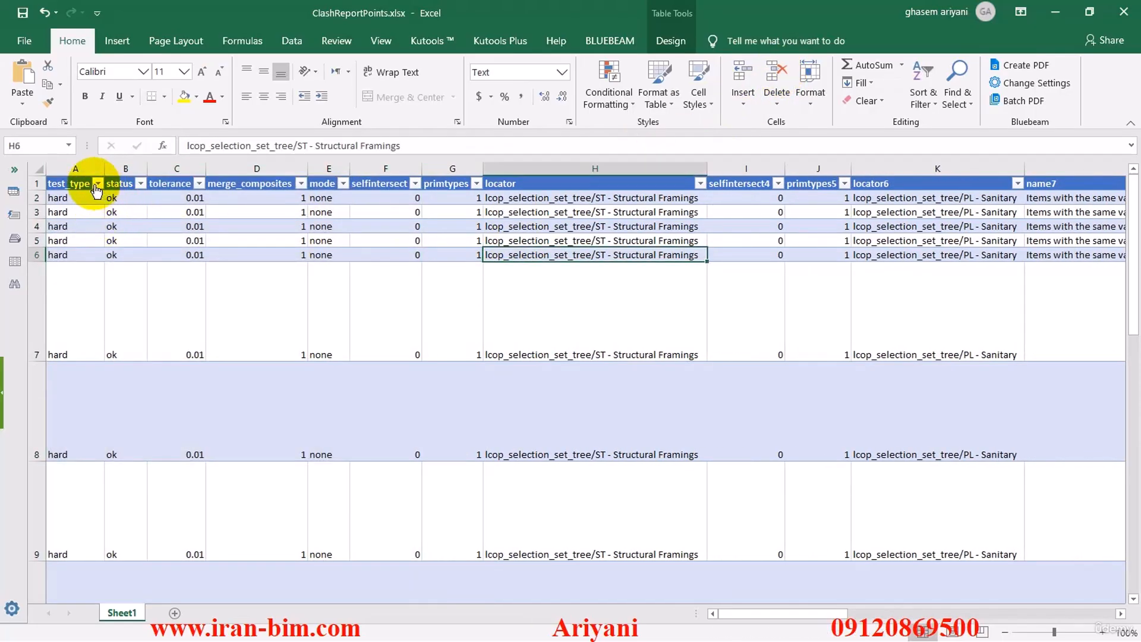
Delete the merge_composites column and the columns from selfintersect through name7
{"action": "left_click", "coordinate": [68, 170]}
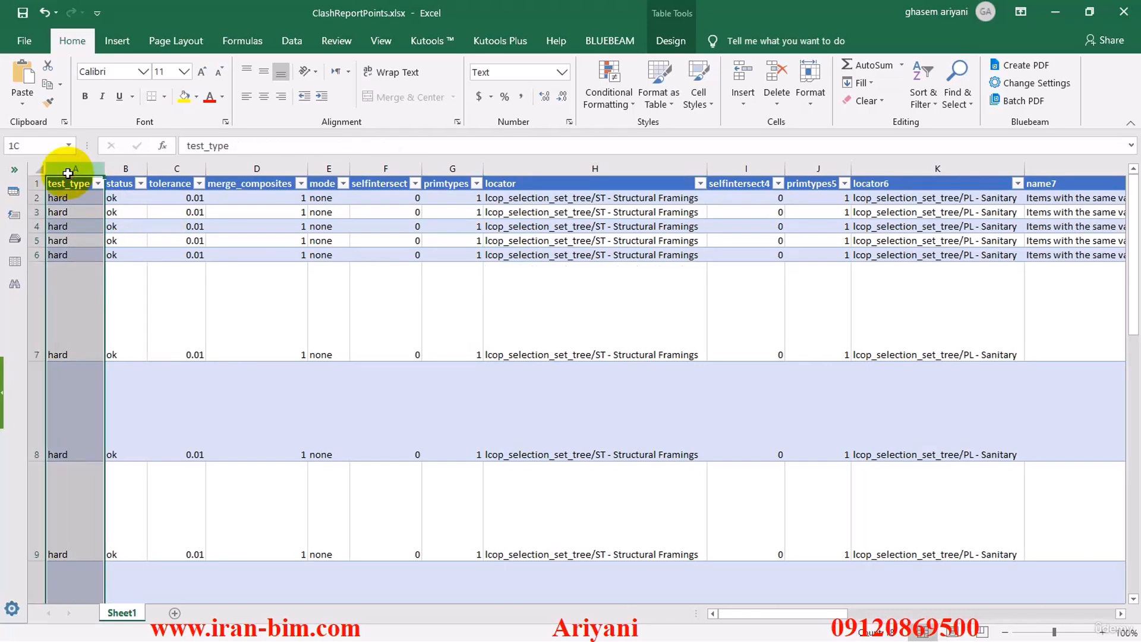
{"action": "left_click", "coordinate": [241, 169]}
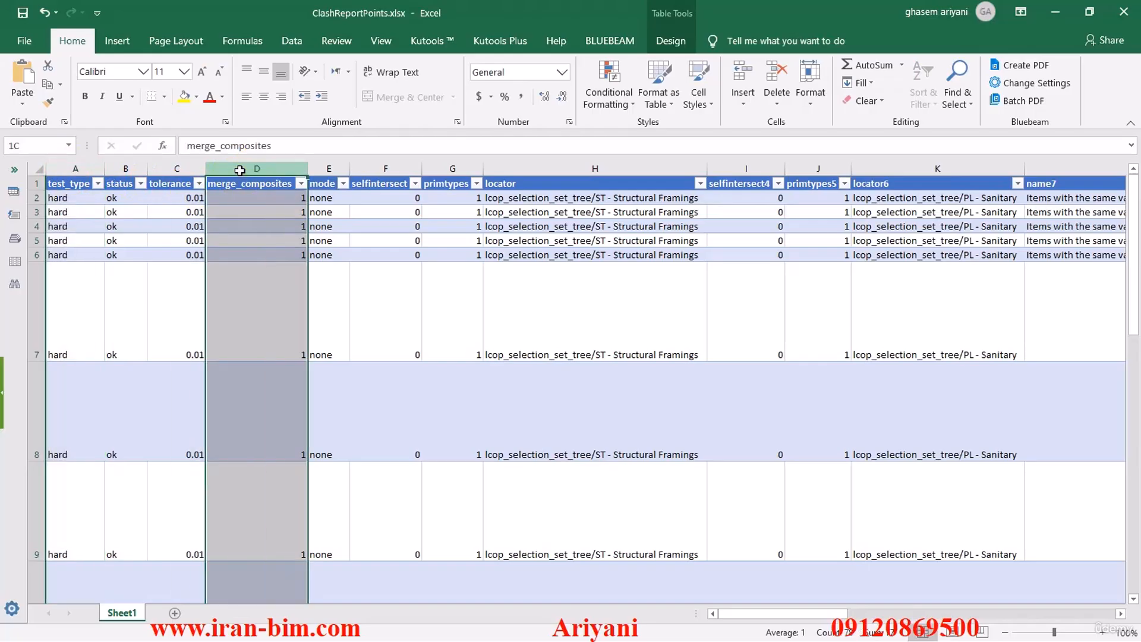
{"action": "left_click", "coordinate": [776, 77]}
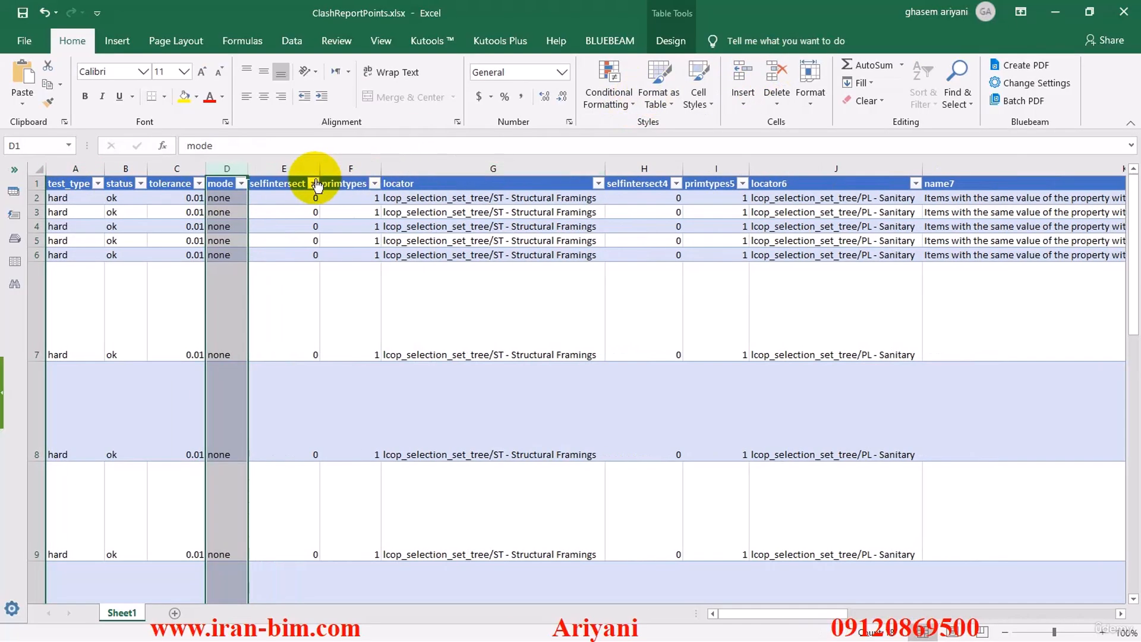
{"action": "left_click_drag", "start_coordinate": [277, 176], "coordinate": [939, 179]}
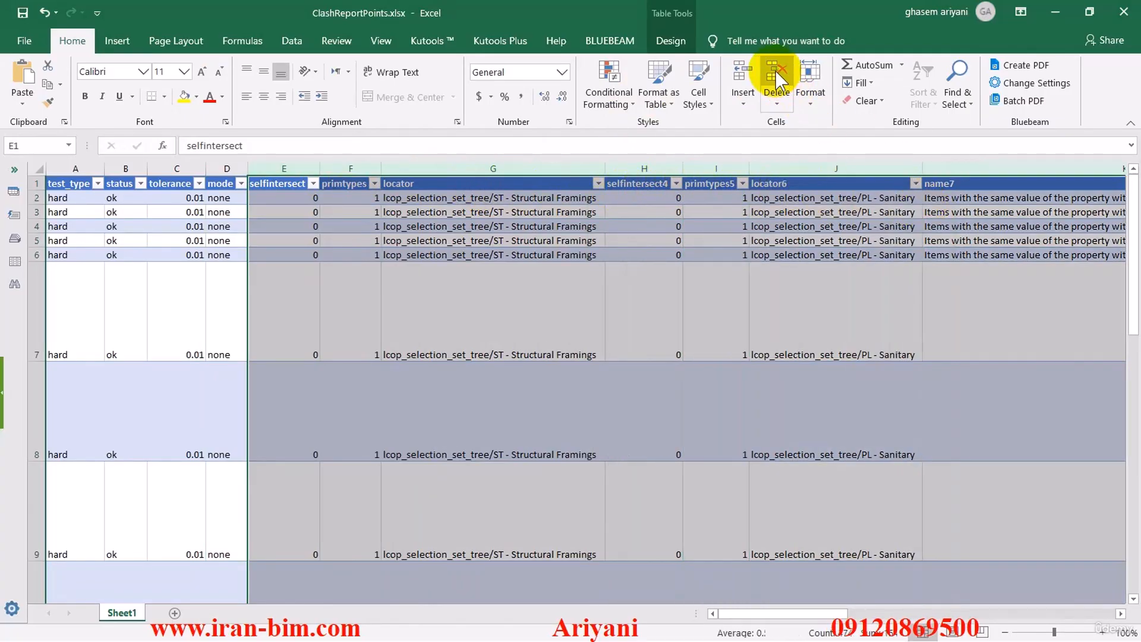
{"action": "left_click", "coordinate": [775, 70]}
Delete the columns from enabled through internal
{"action": "left_click", "coordinate": [321, 189]}
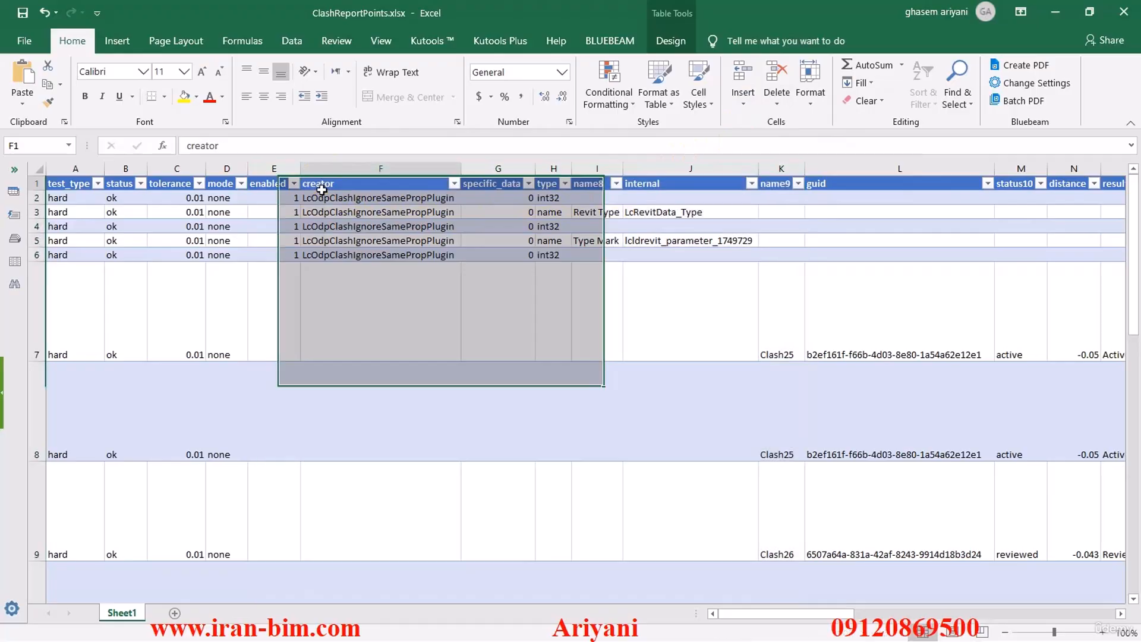
{"action": "left_click", "coordinate": [272, 184]}
{"action": "left_click_drag", "start_coordinate": [274, 170], "coordinate": [676, 190]}
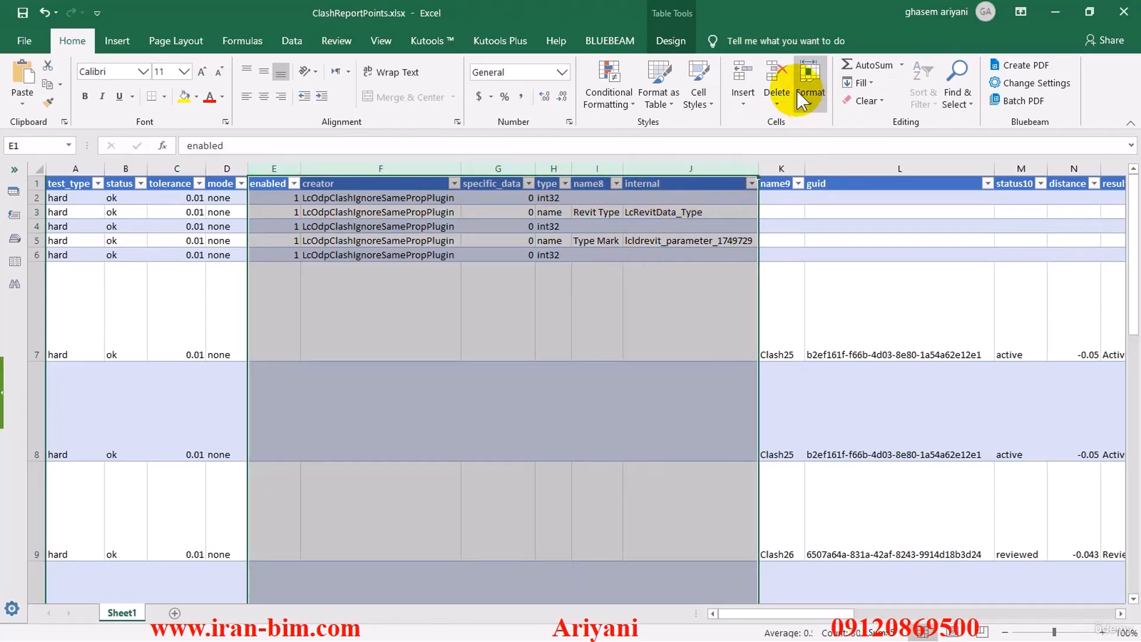
{"action": "left_click", "coordinate": [774, 77]}
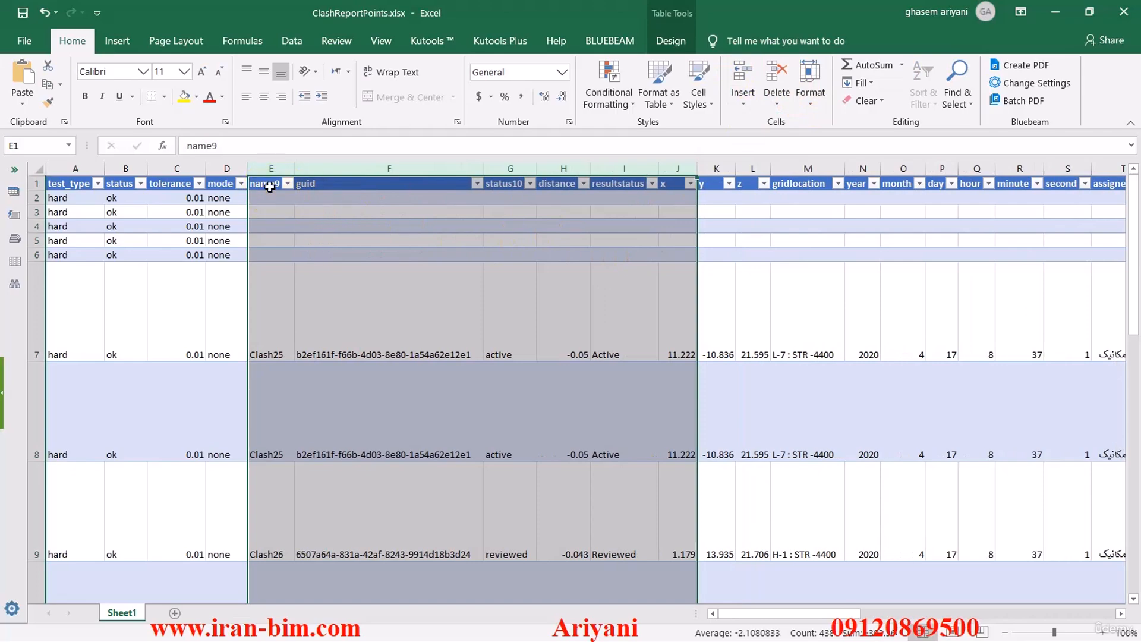
Delete the status column next to test_type
{"action": "left_click", "coordinate": [332, 176]}
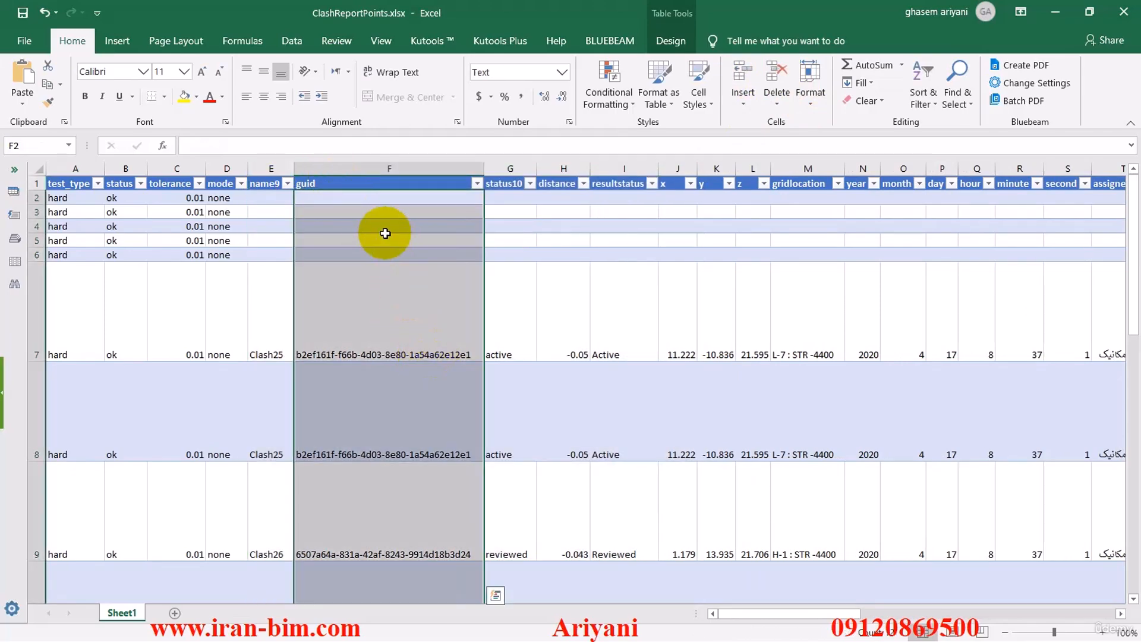
{"action": "left_click", "coordinate": [364, 170]}
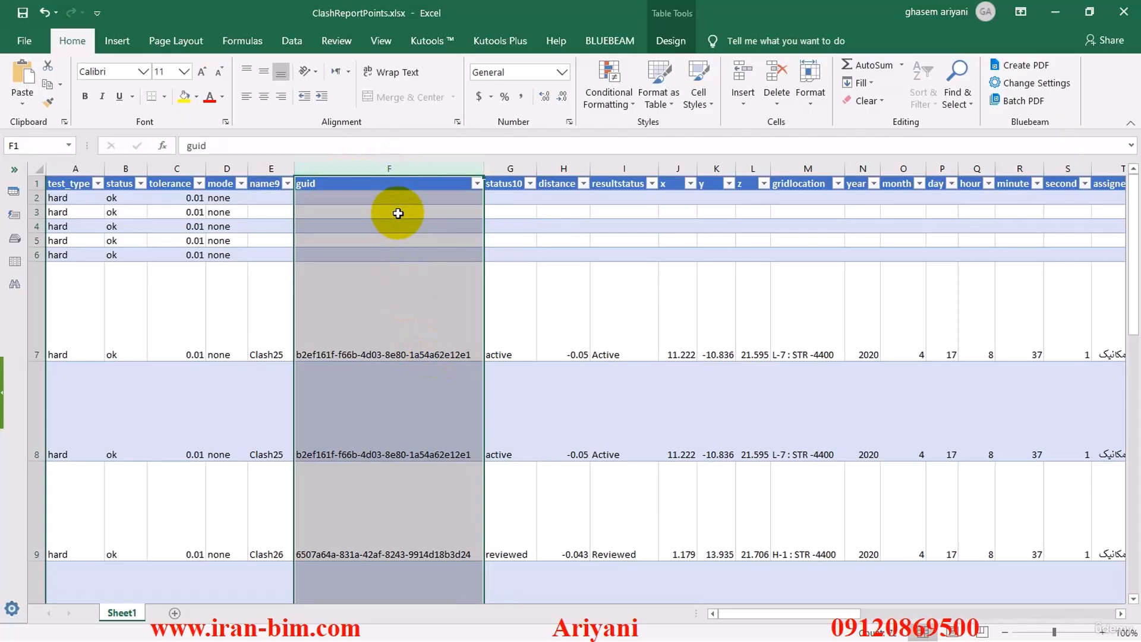
{"action": "left_click", "coordinate": [392, 212]}
{"action": "left_click", "coordinate": [127, 171]}
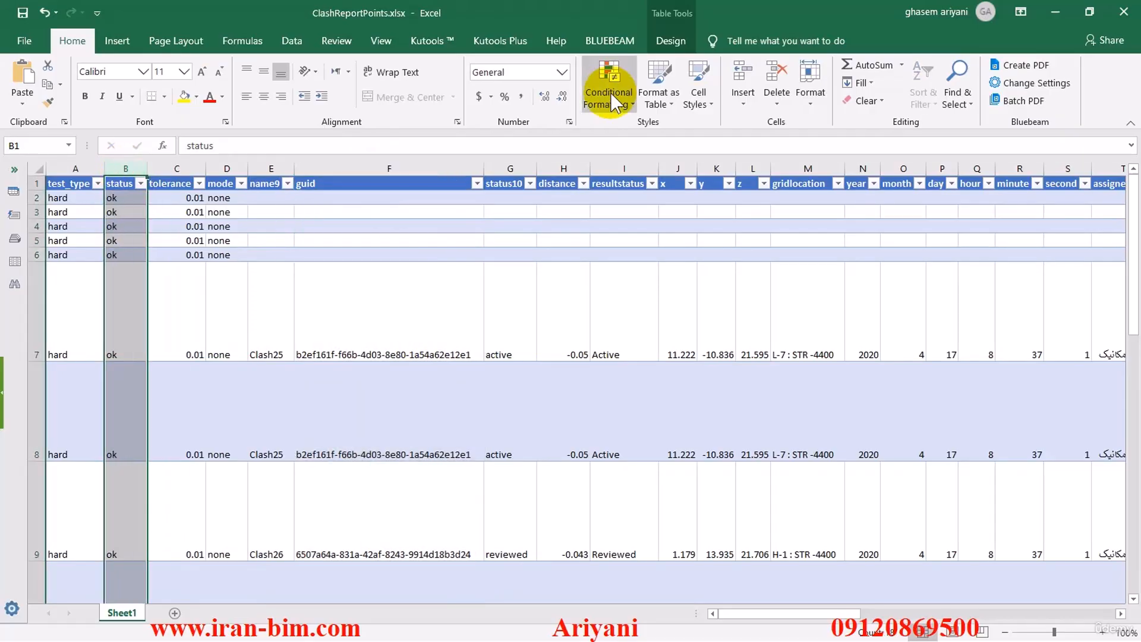
{"action": "left_click", "coordinate": [777, 78]}
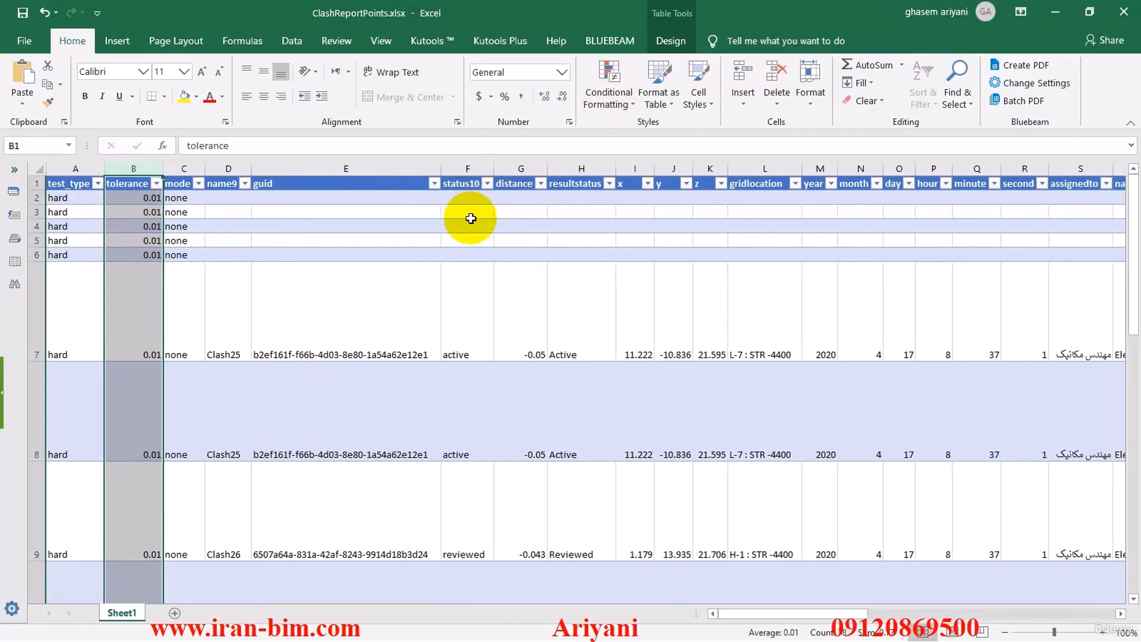
Delete the mode and guid columns from the clash table
{"action": "left_click", "coordinate": [181, 183]}
{"action": "left_click", "coordinate": [183, 169]}
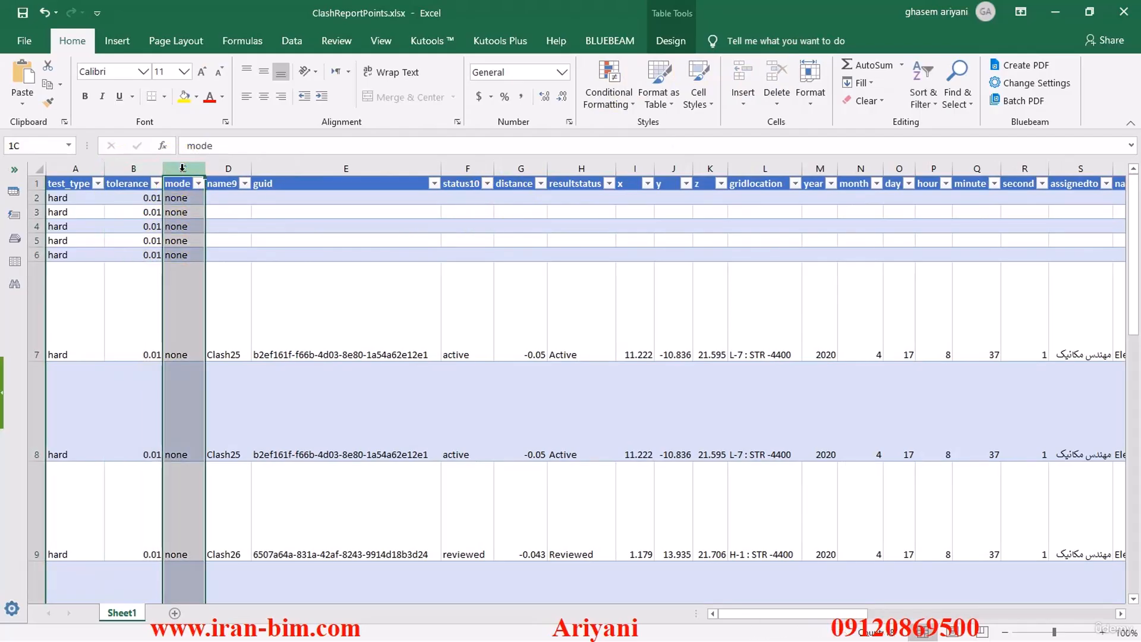
{"action": "left_click", "coordinate": [776, 70]}
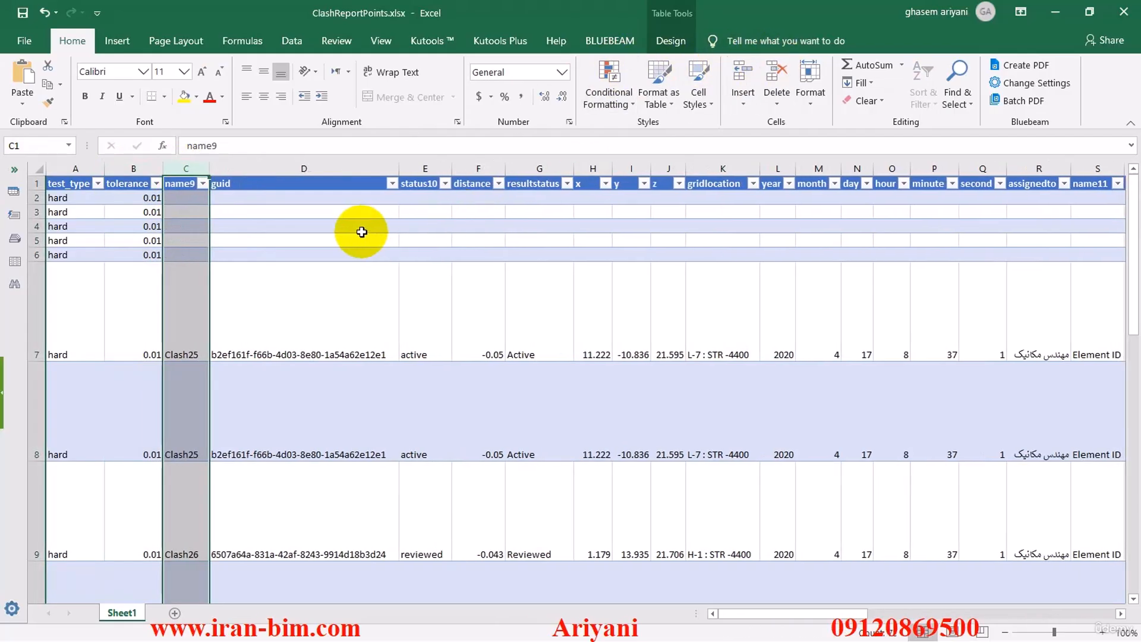
{"action": "left_click", "coordinate": [322, 169]}
{"action": "left_click", "coordinate": [777, 71]}
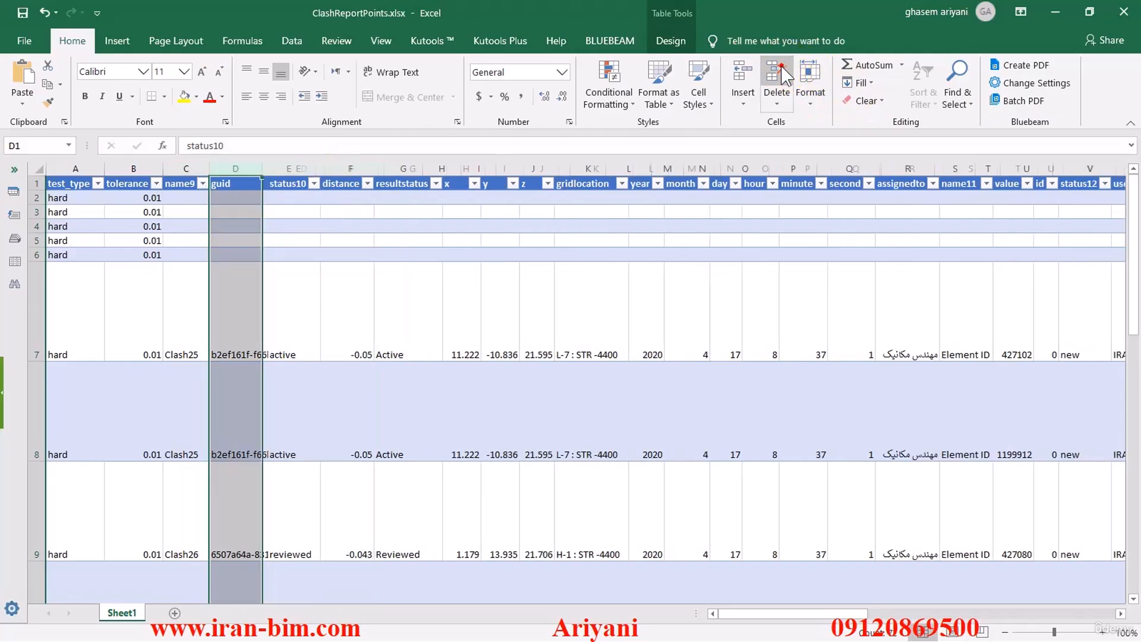
Delete the date and time columns from year through second, and also delete the name11 column
{"action": "left_click", "coordinate": [348, 169]}
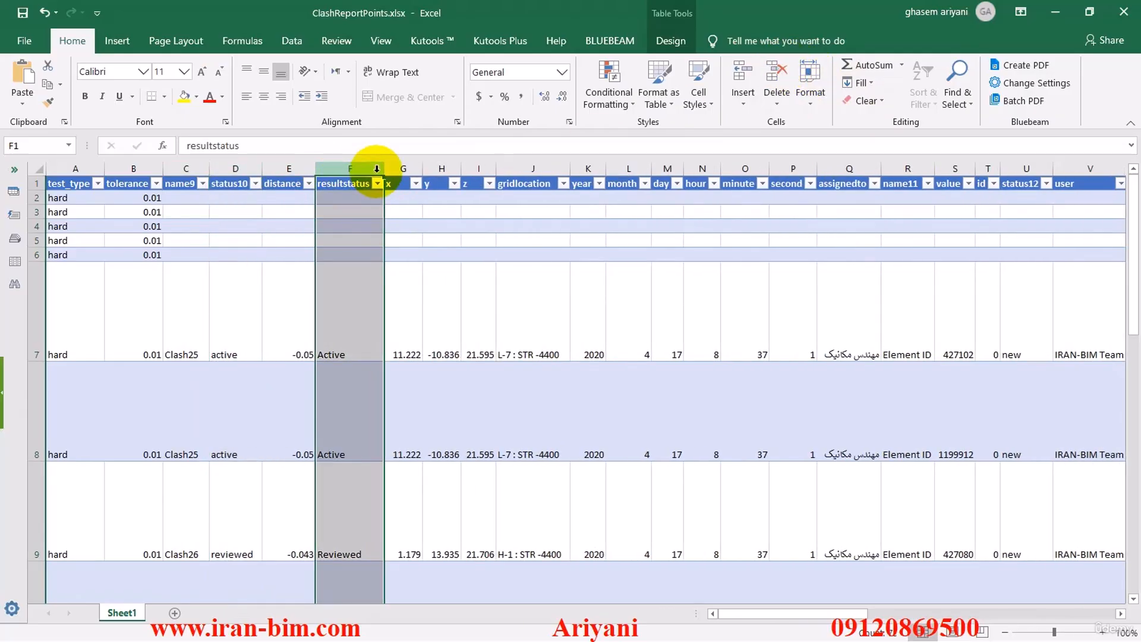
{"action": "scroll", "coordinate": [338, 221], "scroll_direction": "down", "scroll_amount": 1}
{"action": "scroll", "coordinate": [339, 222], "scroll_direction": "up", "scroll_amount": 1}
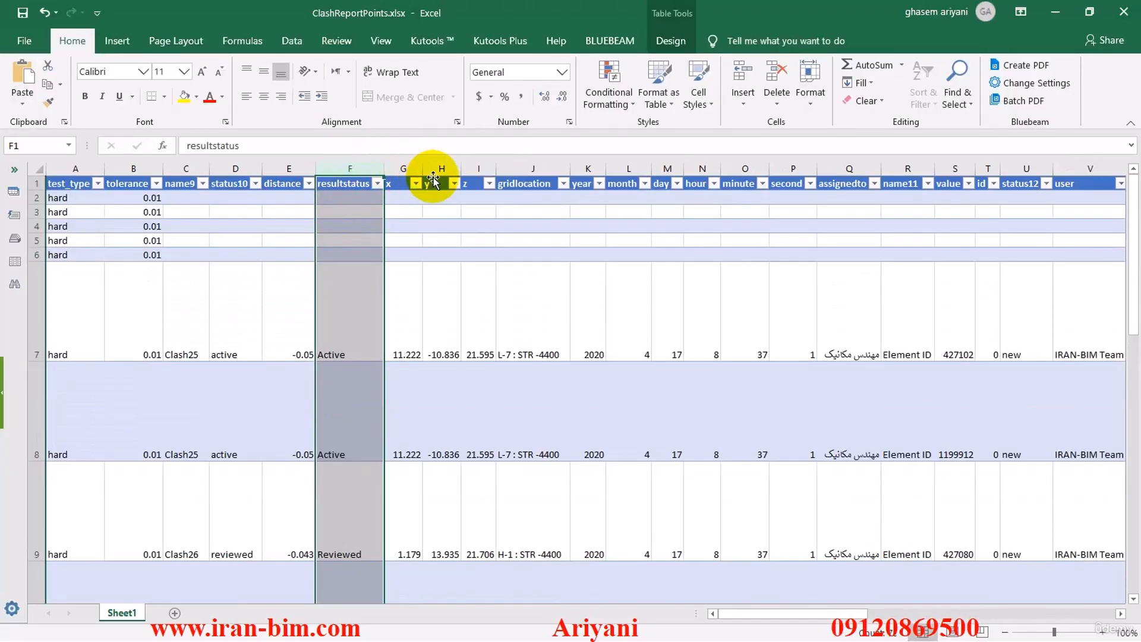
{"action": "left_click", "coordinate": [520, 169]}
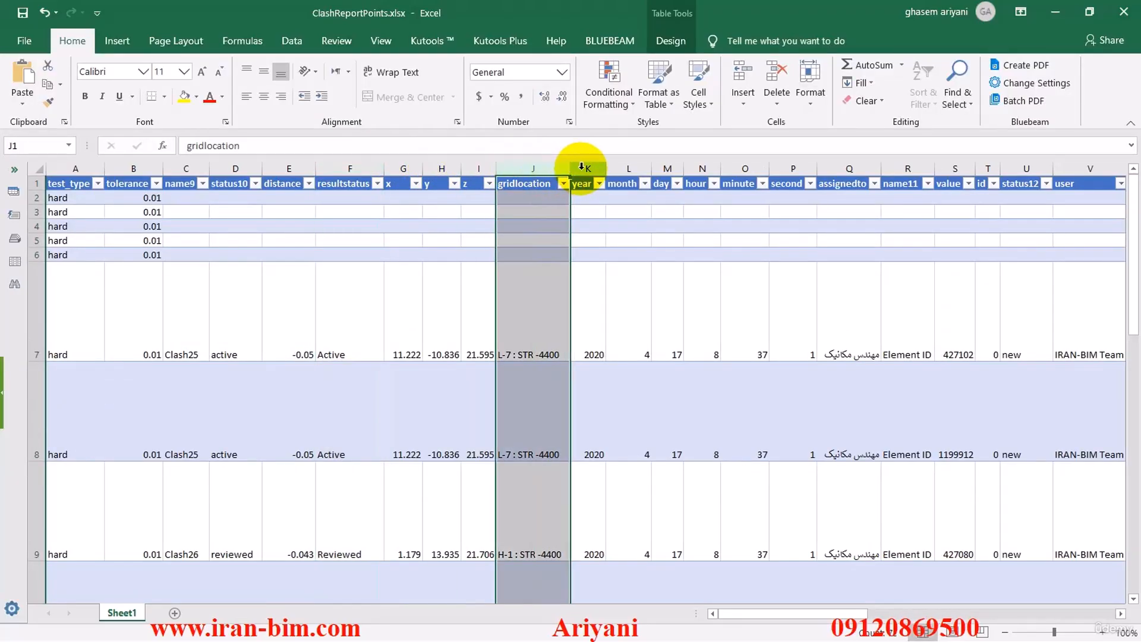
{"action": "left_click", "coordinate": [583, 169]}
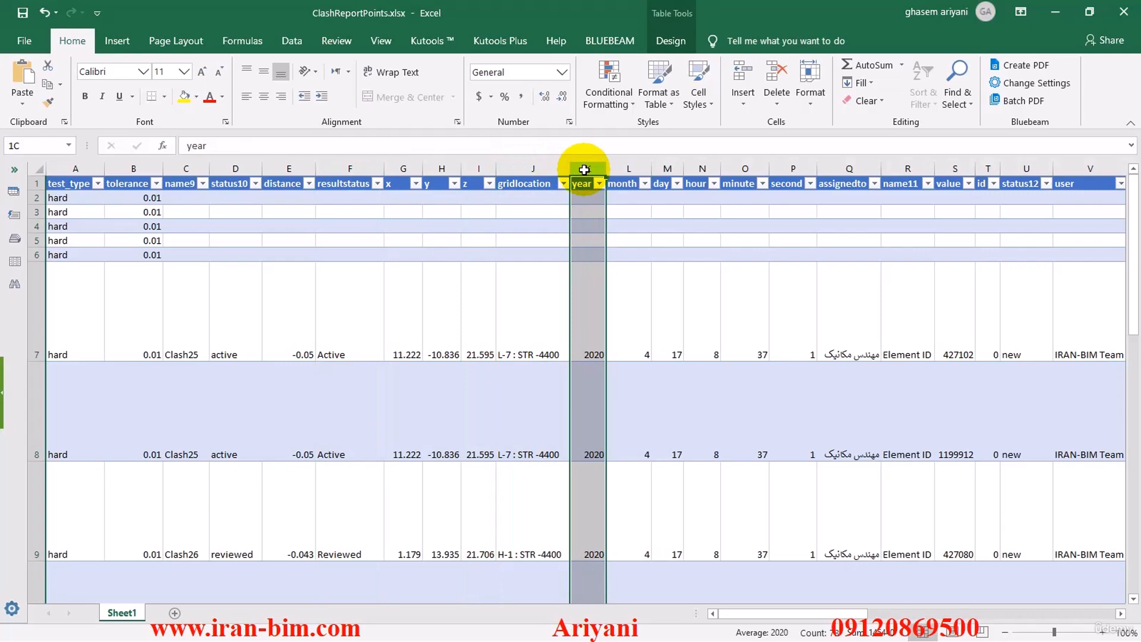
{"action": "left_click_drag", "start_coordinate": [584, 171], "coordinate": [772, 192]}
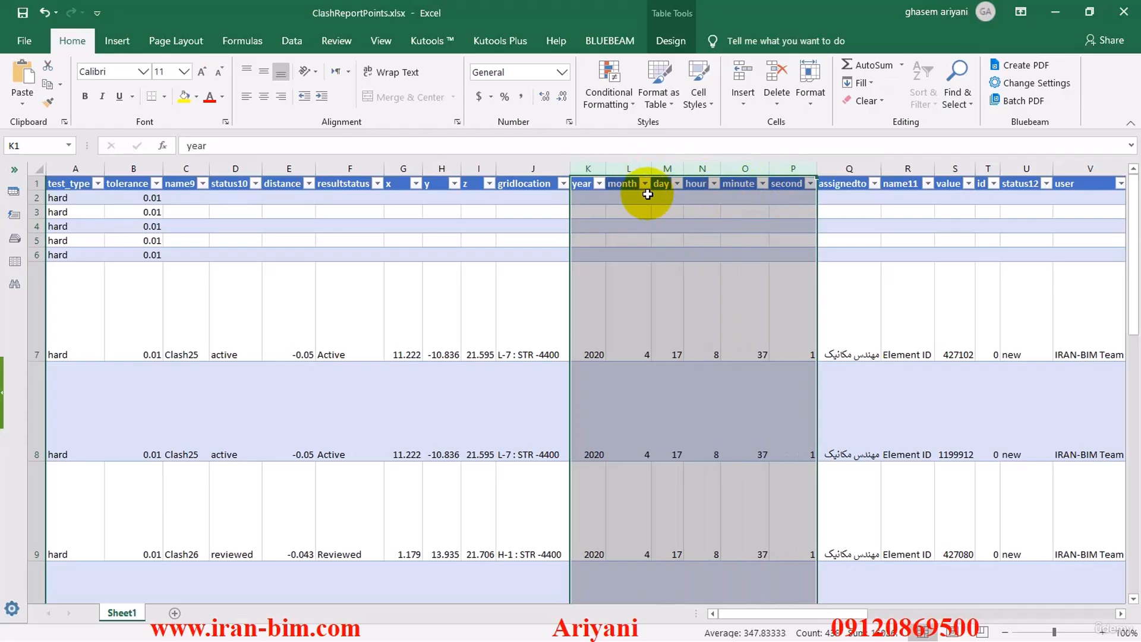
{"action": "left_click", "coordinate": [775, 76]}
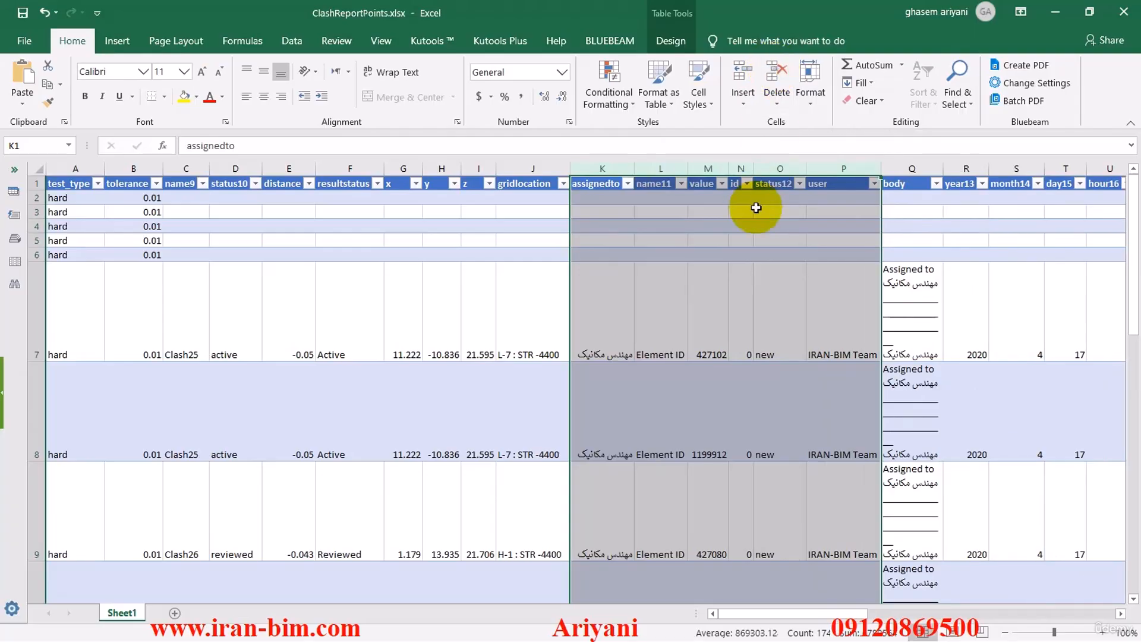
{"action": "left_click", "coordinate": [670, 169]}
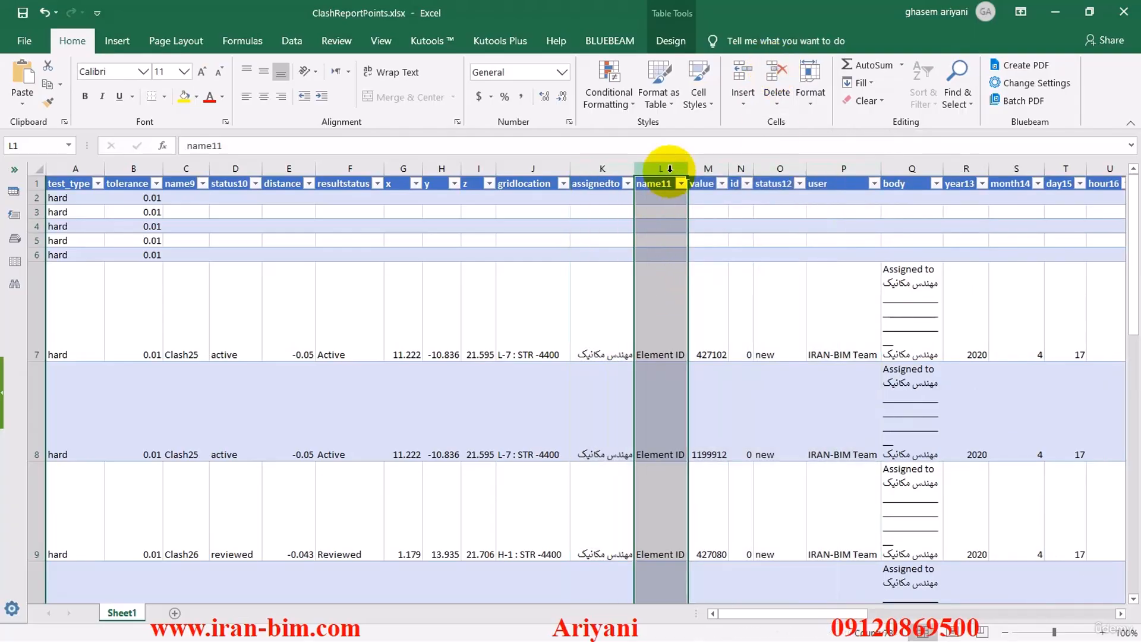
{"action": "left_click", "coordinate": [774, 76]}
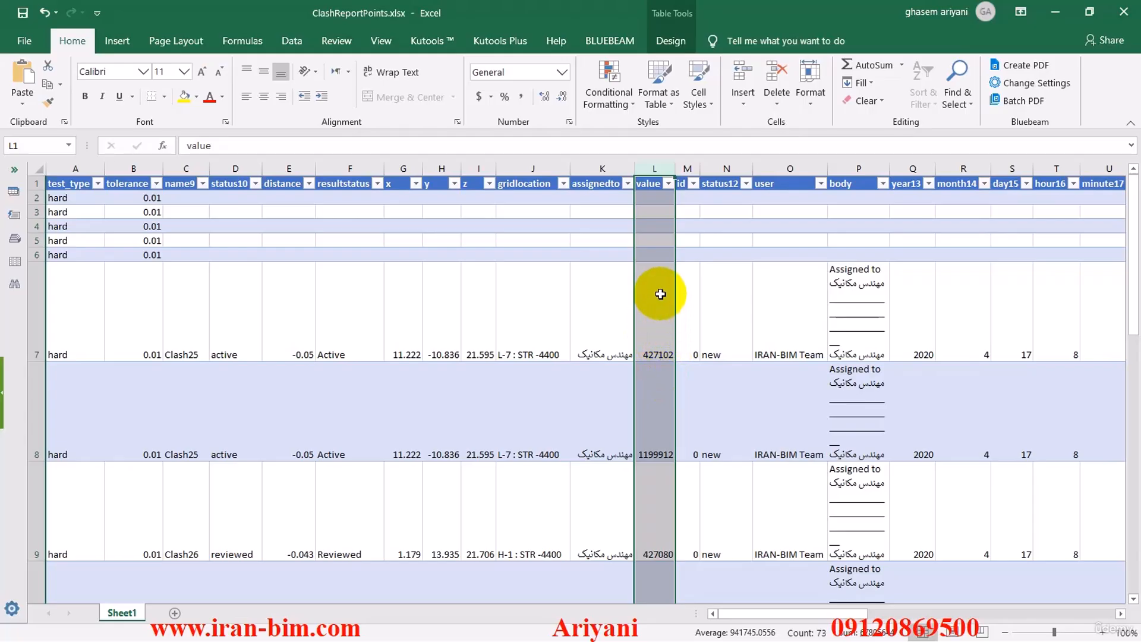
Delete the id, status12 and user columns between value and body in the clash table
{"action": "left_click", "coordinate": [687, 168]}
{"action": "left_click", "coordinate": [775, 71]}
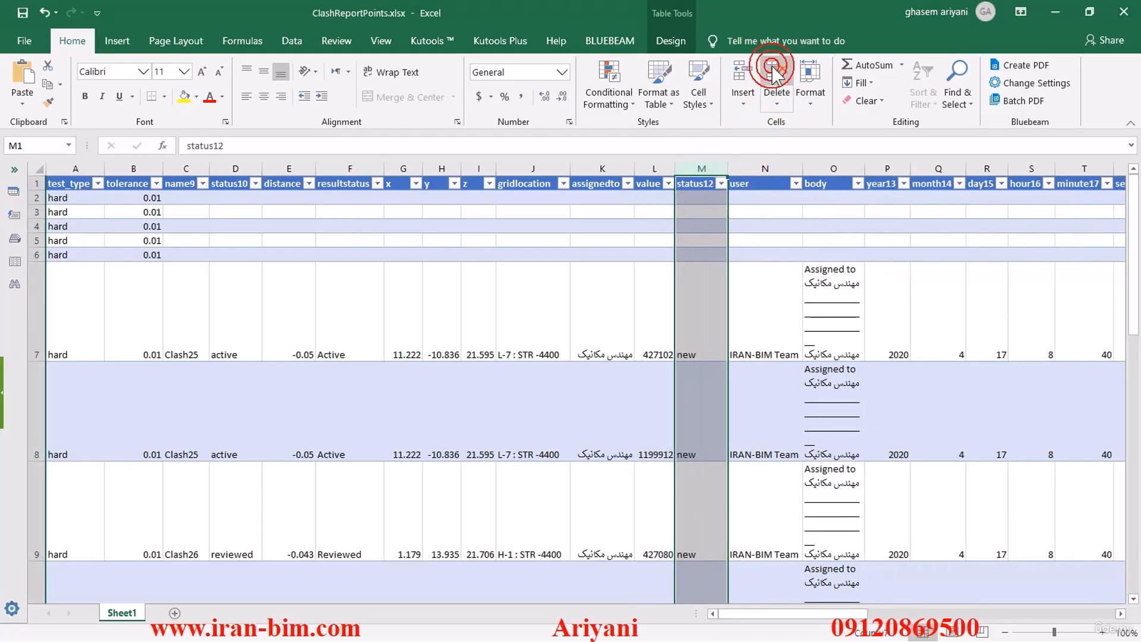
{"action": "left_click", "coordinate": [668, 183]}
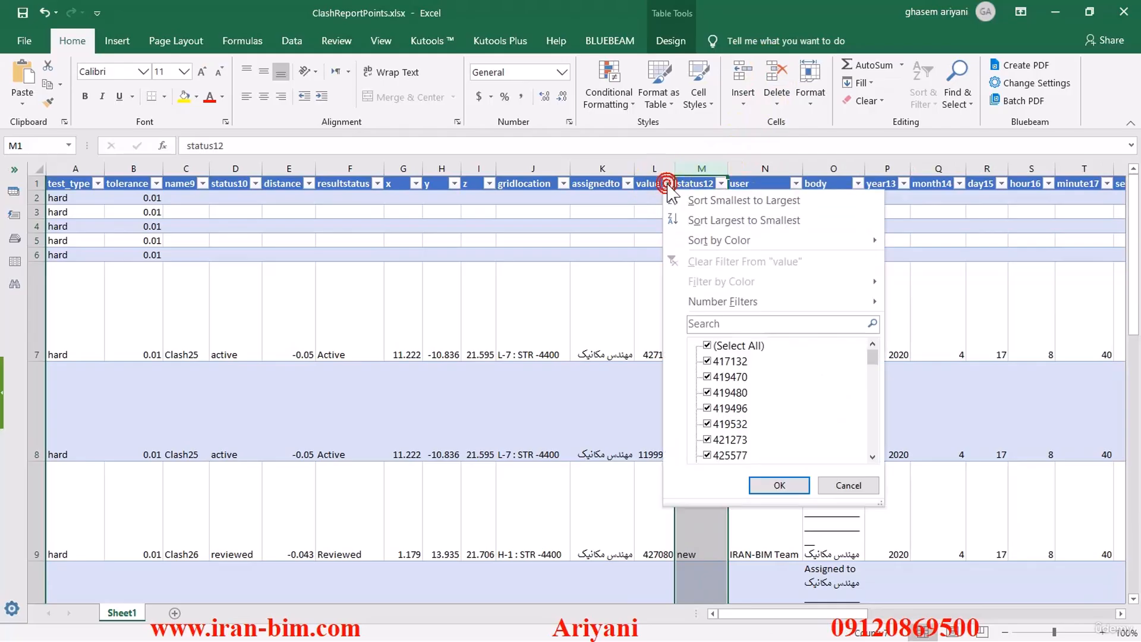
{"action": "left_click", "coordinate": [668, 186]}
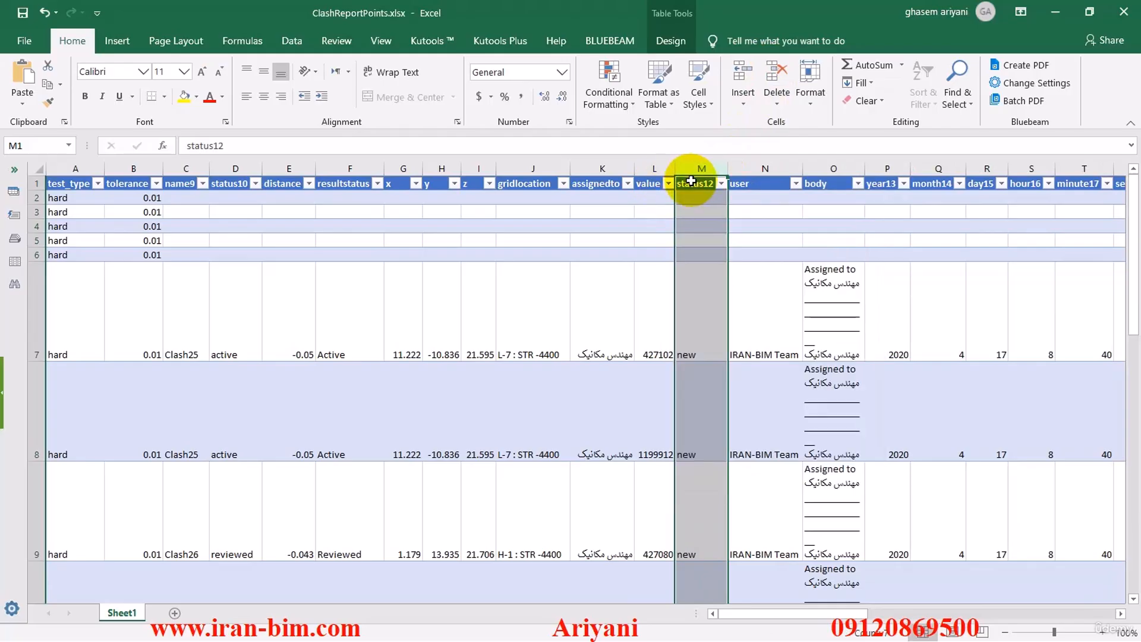
{"action": "scroll", "coordinate": [722, 227], "scroll_direction": "down", "scroll_amount": 5}
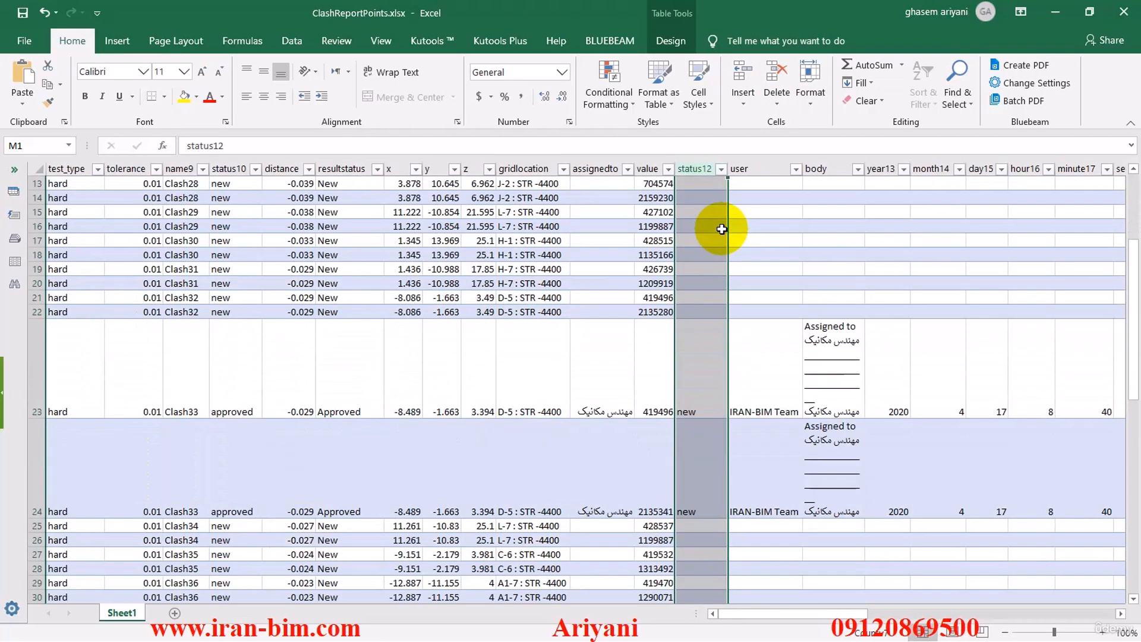
{"action": "scroll", "coordinate": [723, 224], "scroll_direction": "up", "scroll_amount": 5}
{"action": "left_click", "coordinate": [776, 72]}
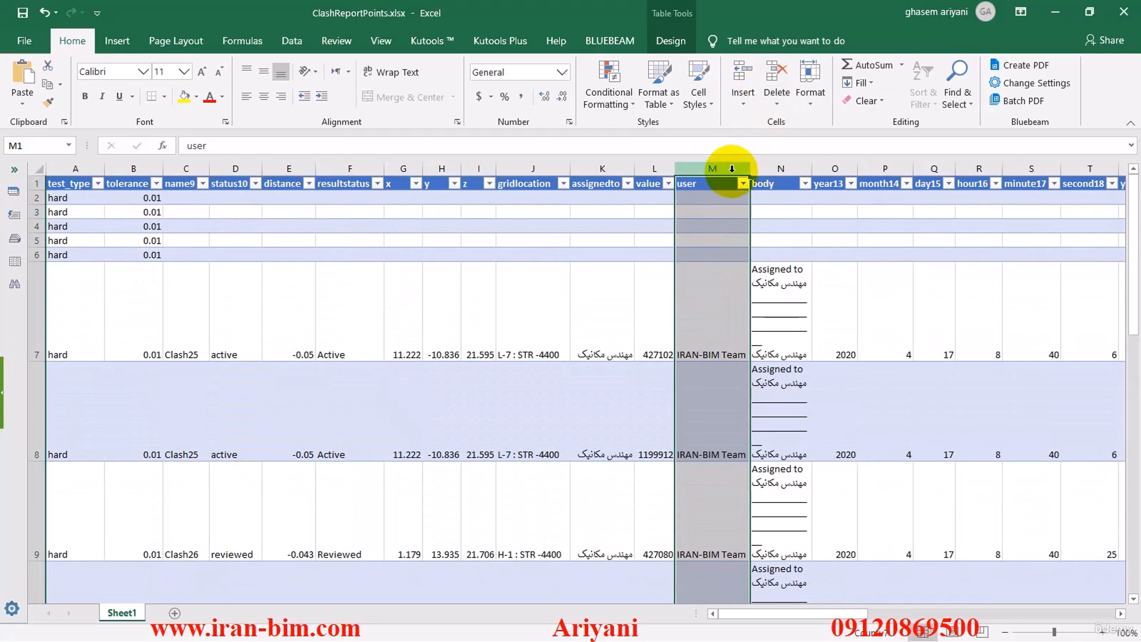
{"action": "left_click", "coordinate": [775, 74]}
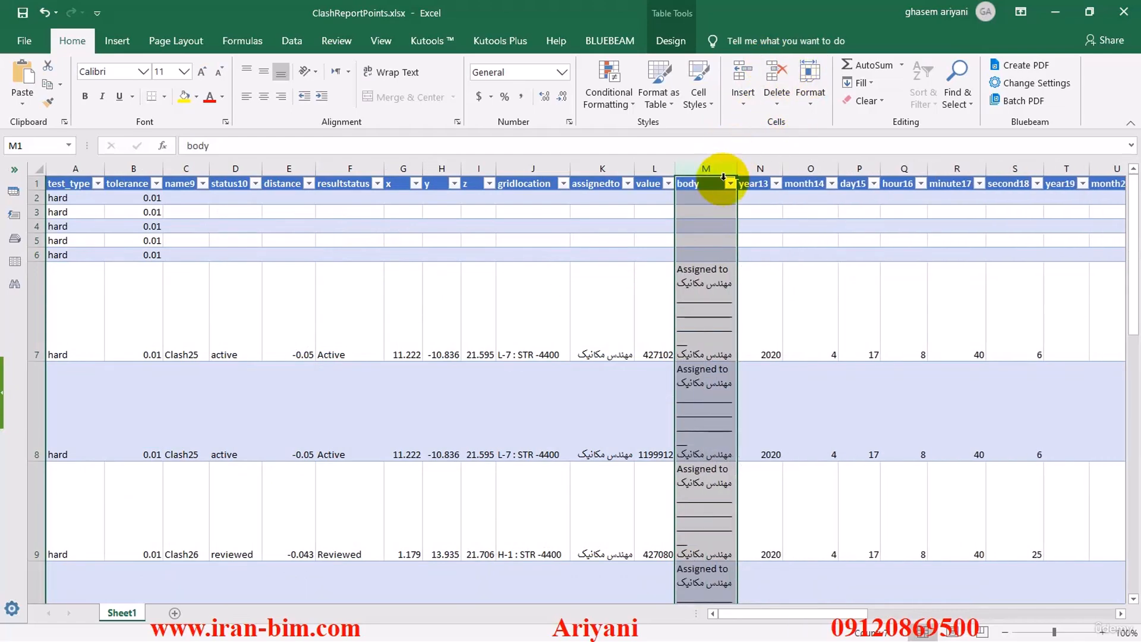
Delete all columns from year13 through selectionsets, to the right of the body column
{"action": "left_click_drag", "start_coordinate": [760, 170], "coordinate": [948, 204]}
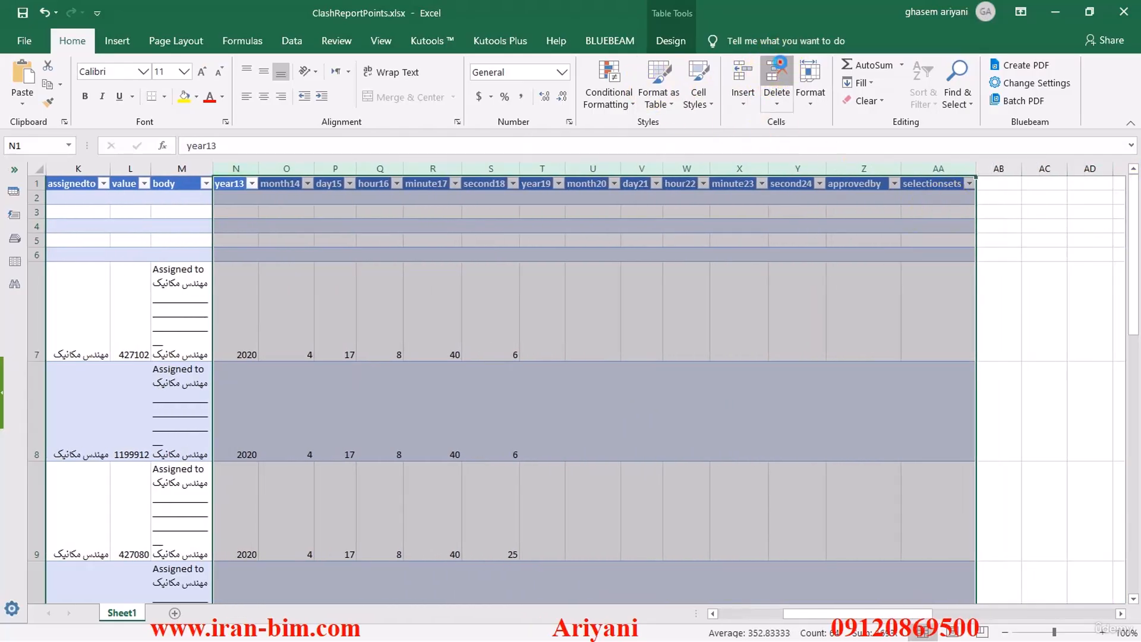
{"action": "left_click", "coordinate": [778, 77]}
{"action": "left_click", "coordinate": [701, 458]}
{"action": "left_click_drag", "start_coordinate": [922, 613], "coordinate": [739, 625]}
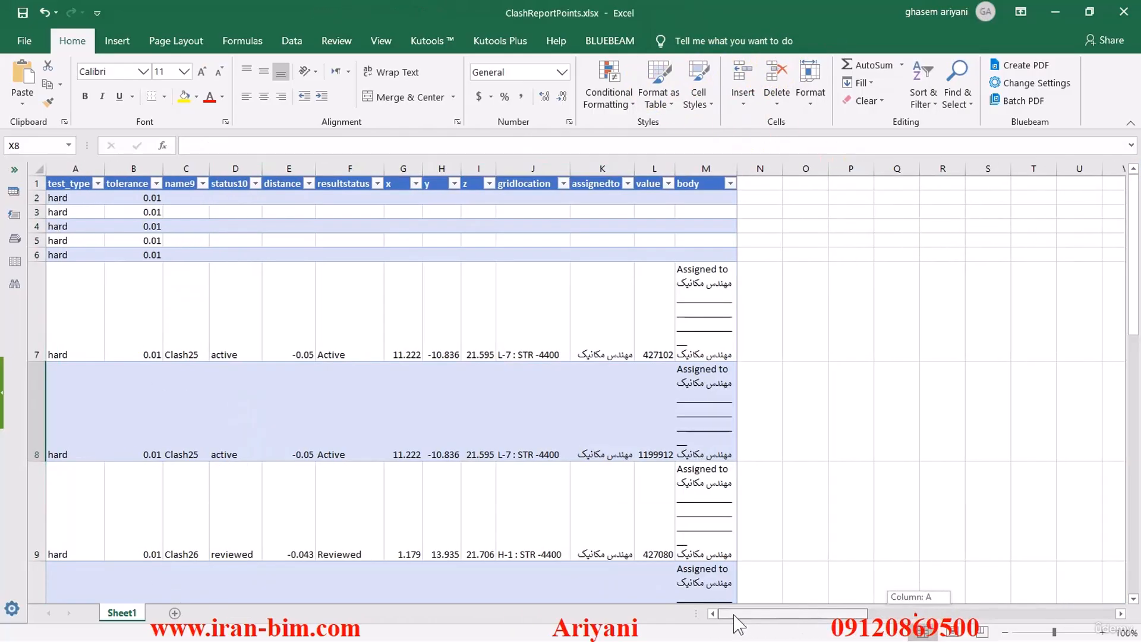
Load the trimmed clash table as a query into a new worksheet
{"action": "left_click", "coordinate": [42, 171]}
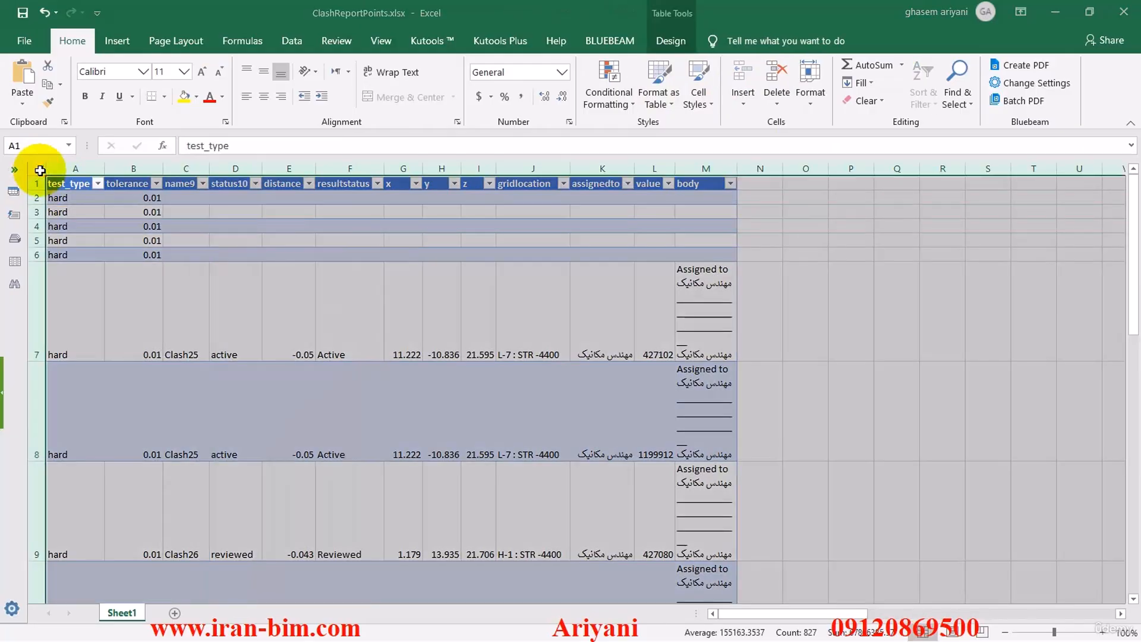
{"action": "left_click", "coordinate": [126, 44]}
{"action": "left_click", "coordinate": [160, 43]}
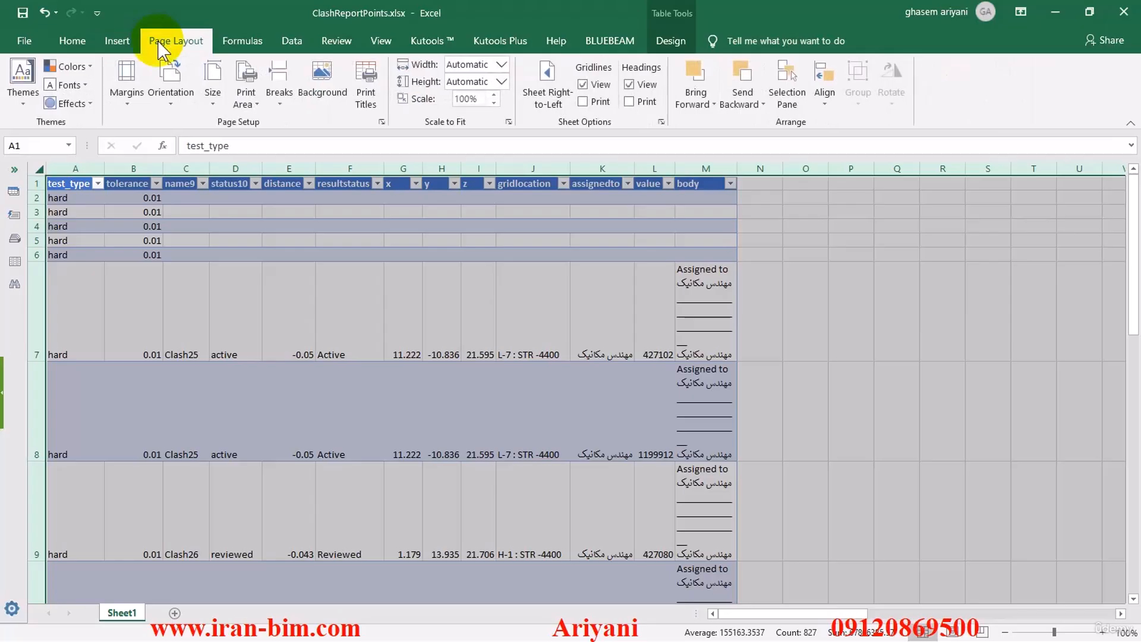
{"action": "left_click", "coordinate": [236, 40]}
{"action": "left_click", "coordinate": [292, 42]}
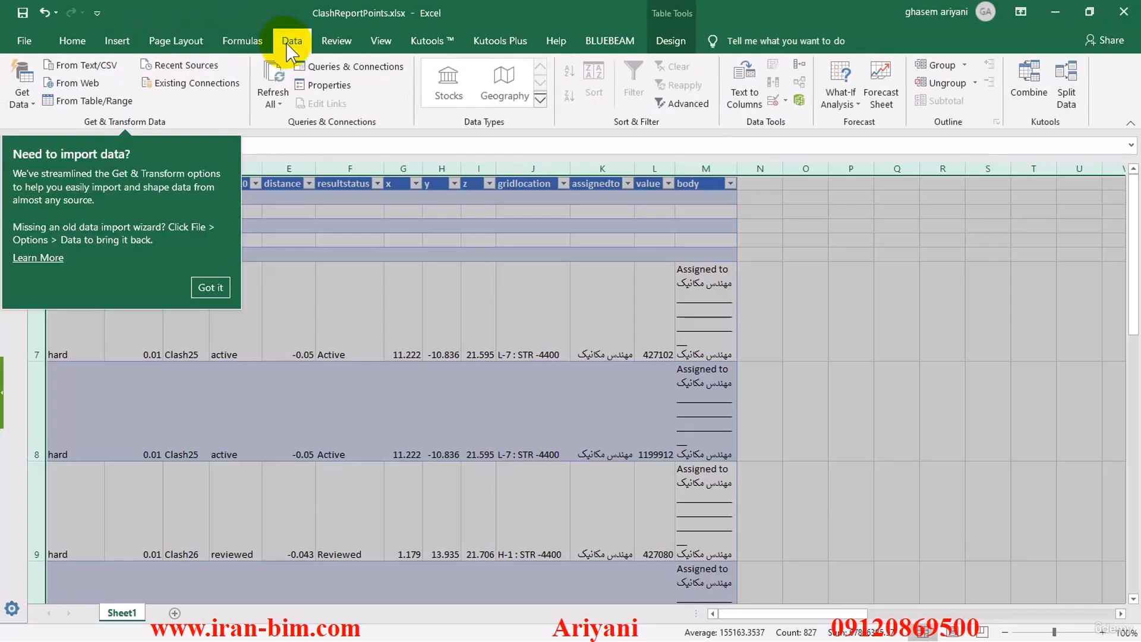
{"action": "left_click", "coordinate": [356, 42]}
{"action": "left_click", "coordinate": [382, 41]}
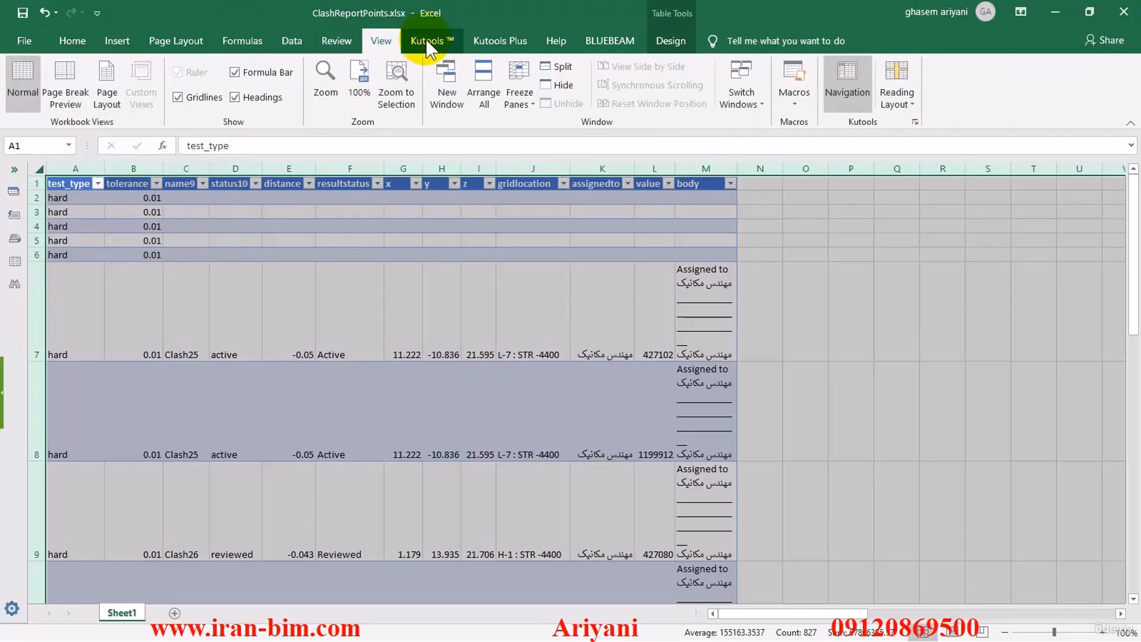
{"action": "left_click", "coordinate": [70, 41]}
{"action": "left_click", "coordinate": [116, 42]}
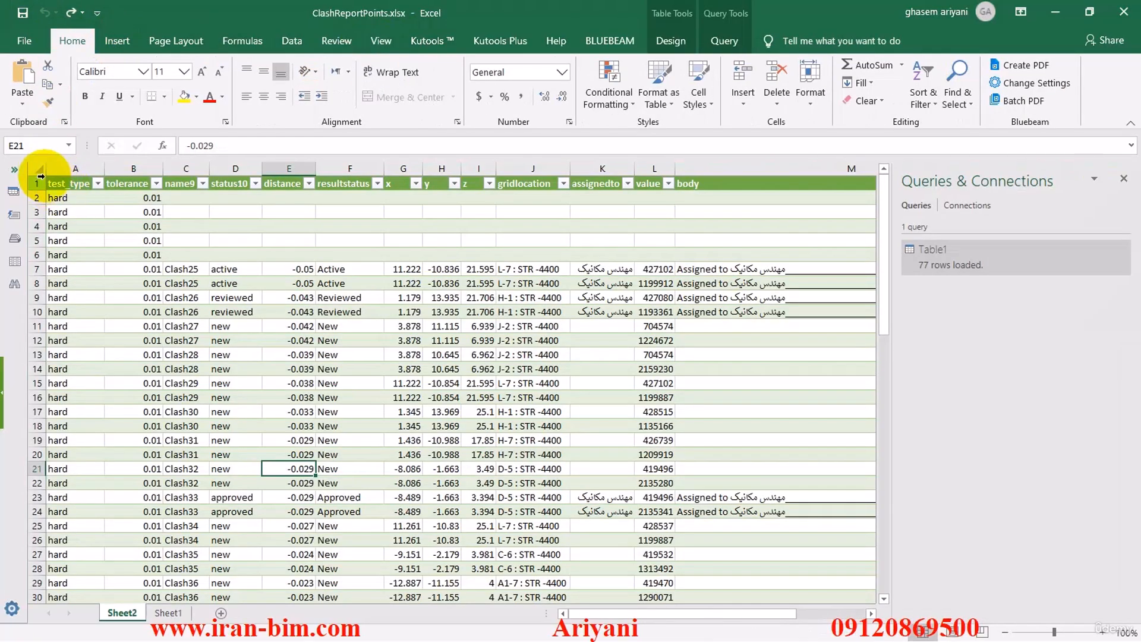
Copy the whole query table, from test_type through body, and paste it into a new blank workbook
{"action": "left_click", "coordinate": [43, 168]}
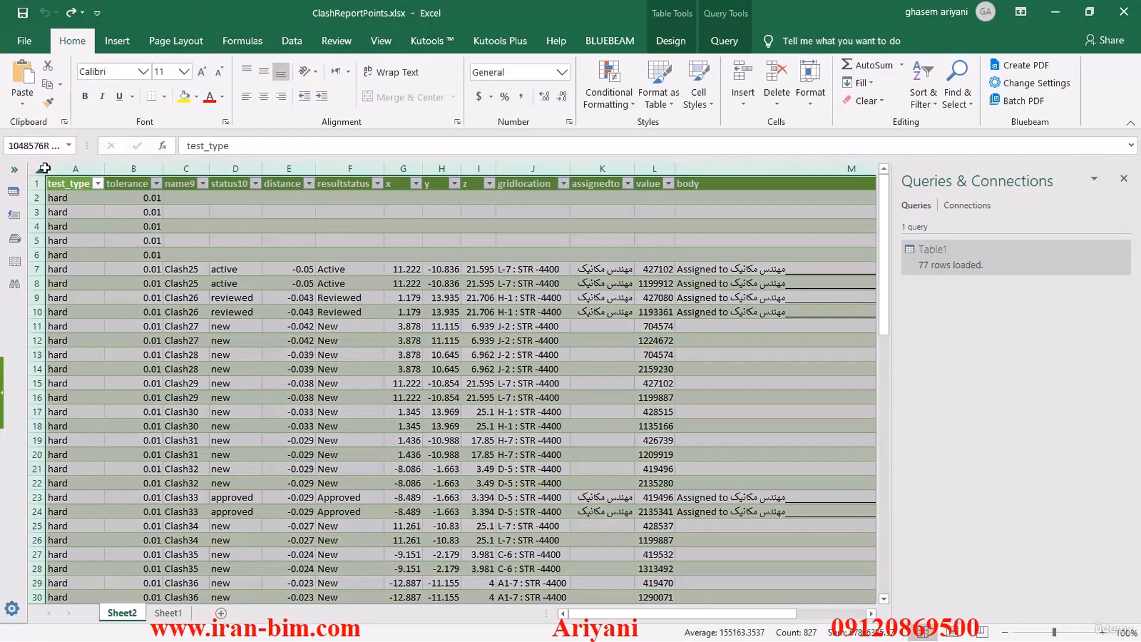
{"action": "left_click_drag", "start_coordinate": [52, 167], "coordinate": [806, 190]}
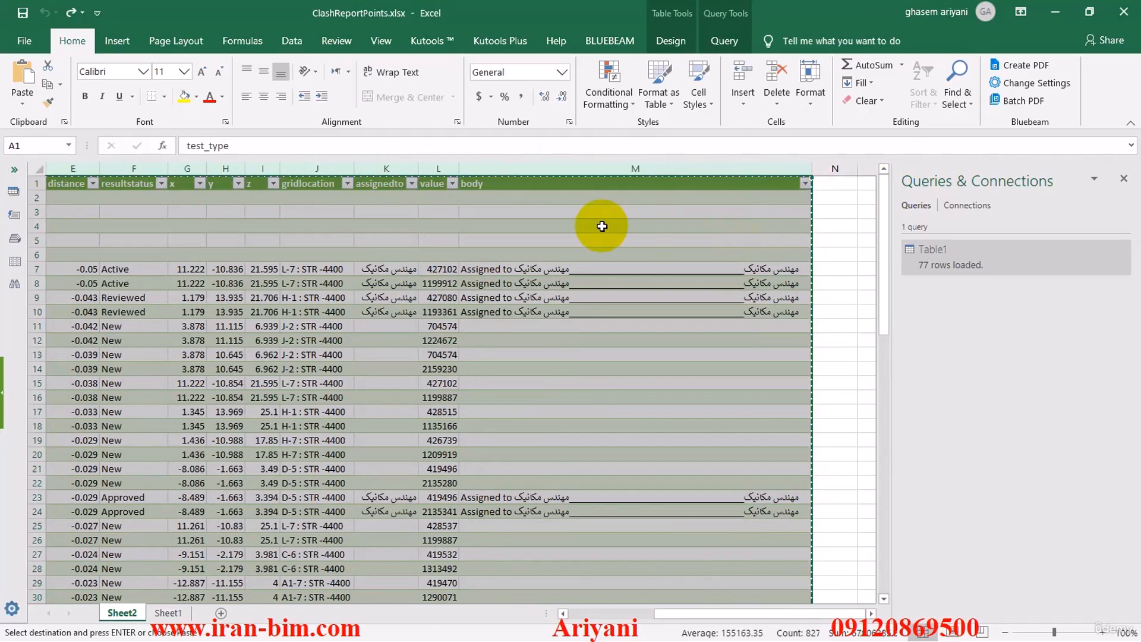
{"action": "left_click", "coordinate": [27, 41]}
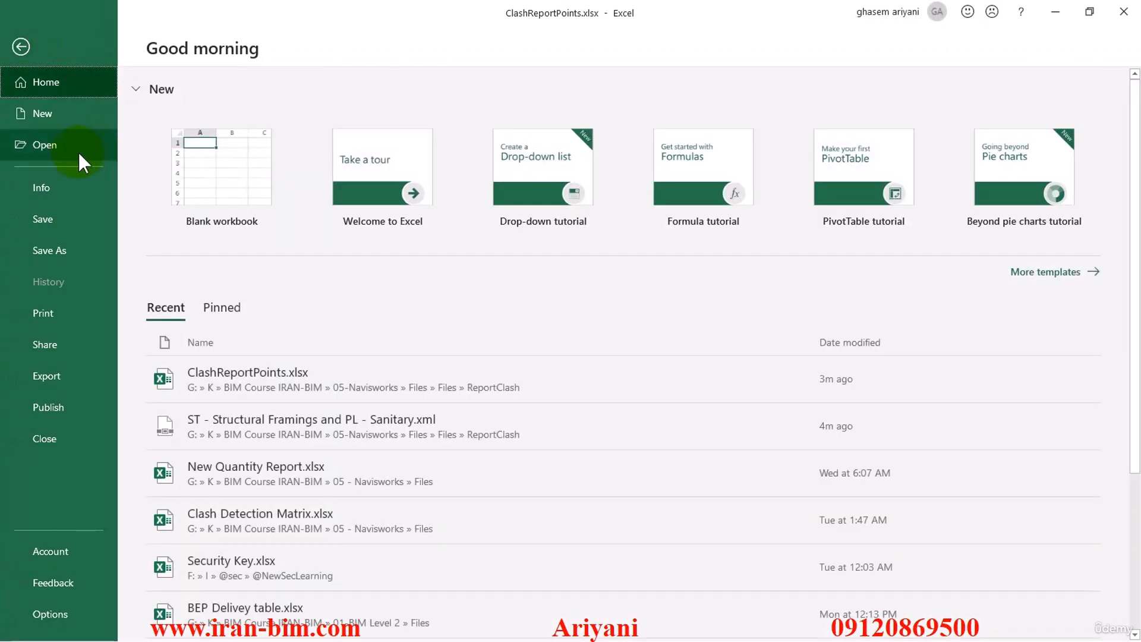
{"action": "left_click", "coordinate": [33, 107]}
{"action": "left_click", "coordinate": [195, 176]}
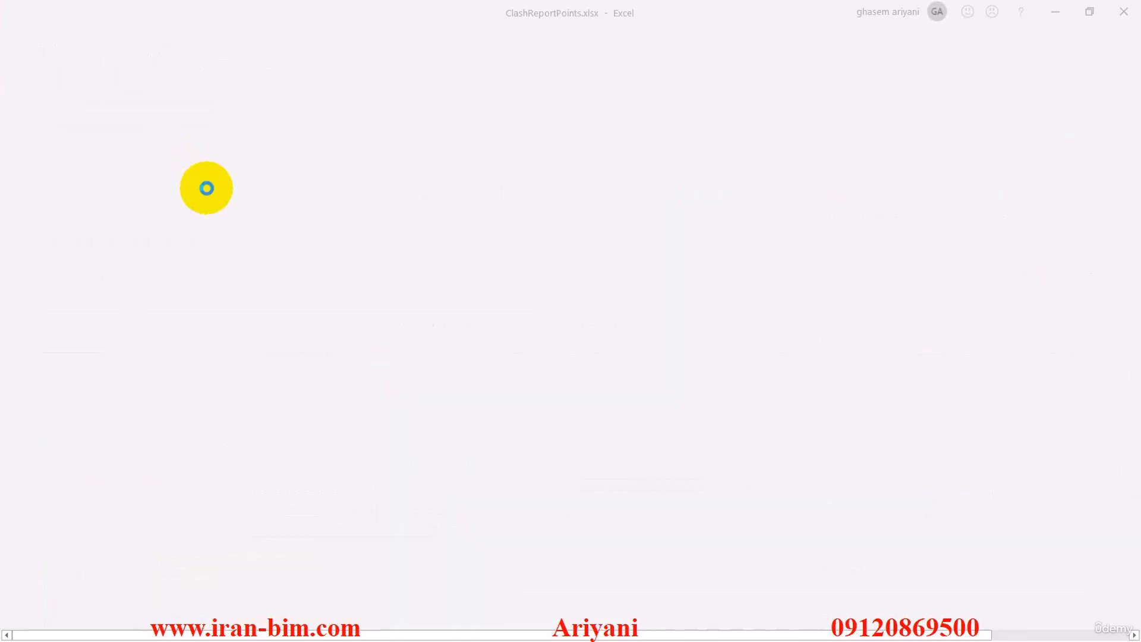
{"action": "key", "text": "ctrl+v"}
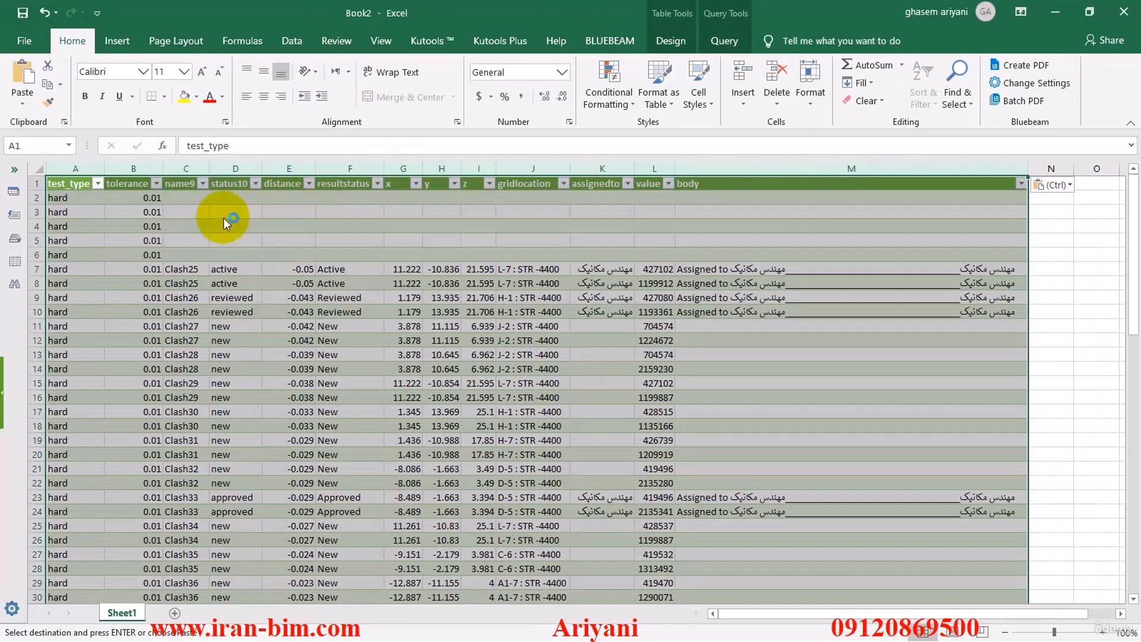
{"action": "left_click", "coordinate": [308, 255]}
{"action": "key", "text": "ctrl+Home"}
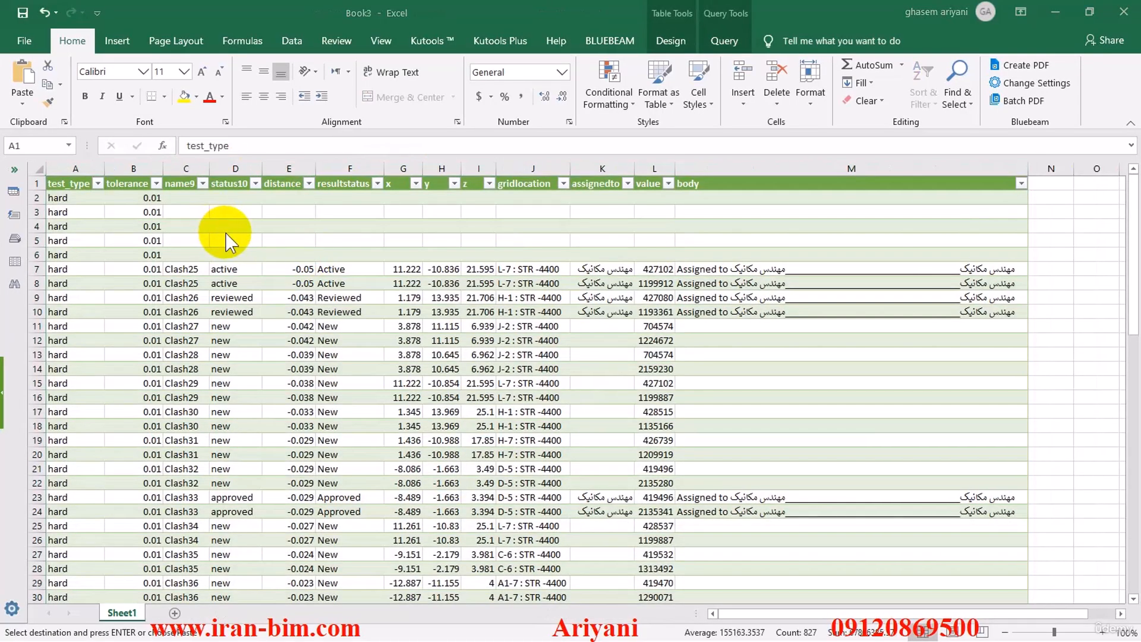
Convert the pasted clash table to a normal range, removing its query definition
{"action": "key", "text": "ctrl+a"}
{"action": "left_click", "coordinate": [670, 40]}
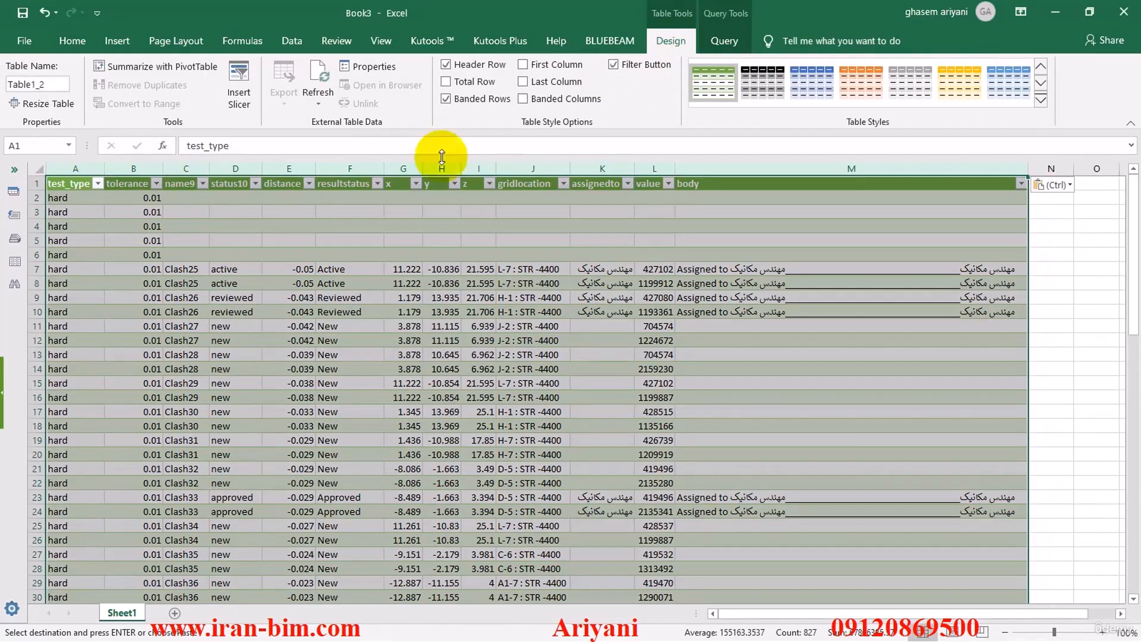
{"action": "left_click", "coordinate": [272, 255]}
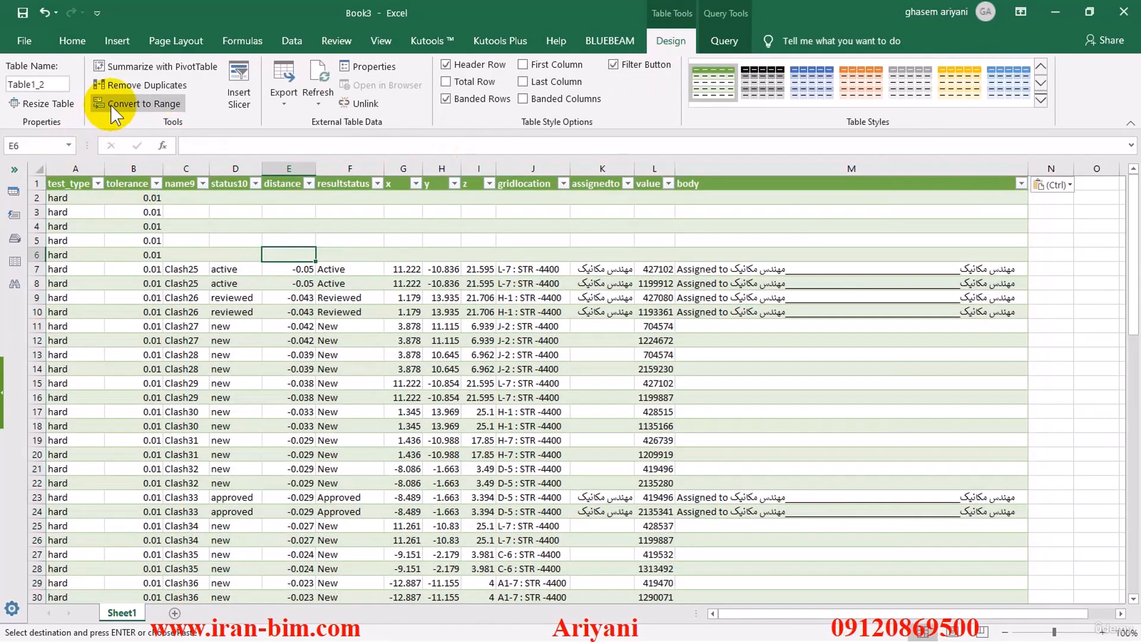
{"action": "left_click", "coordinate": [142, 105]}
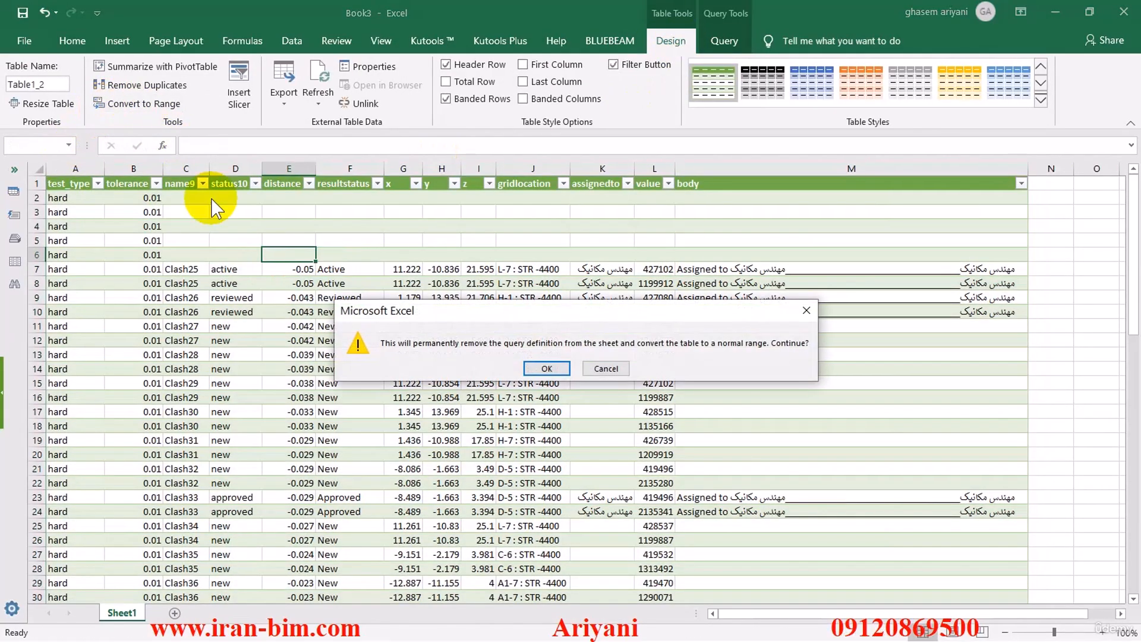
{"action": "left_click", "coordinate": [545, 368]}
{"action": "left_click", "coordinate": [74, 185]}
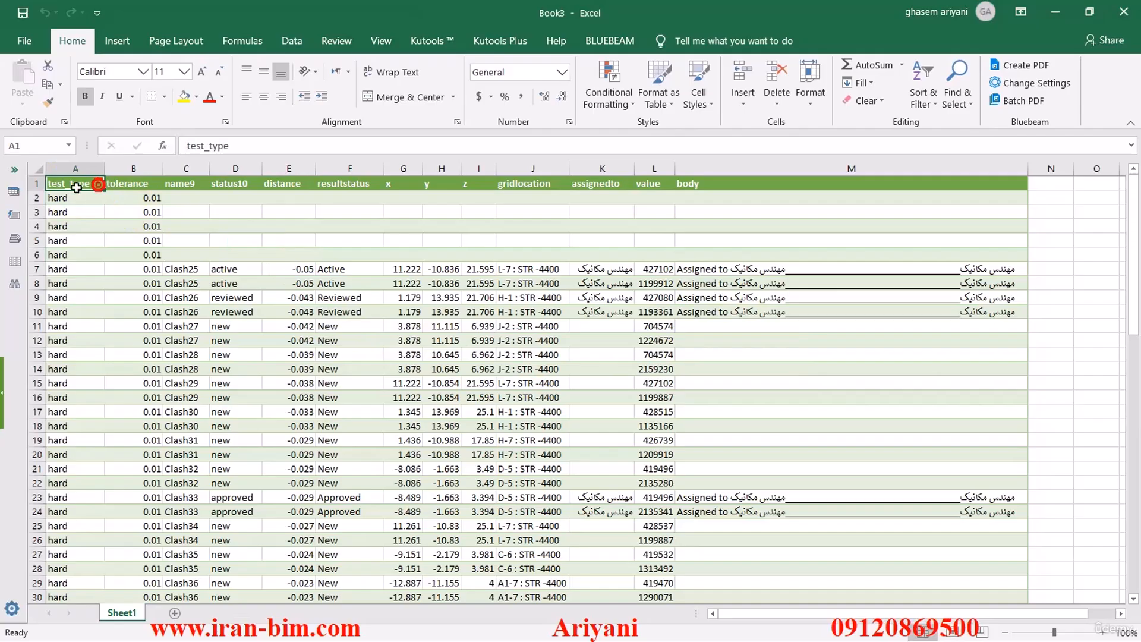
{"action": "left_click", "coordinate": [35, 170]}
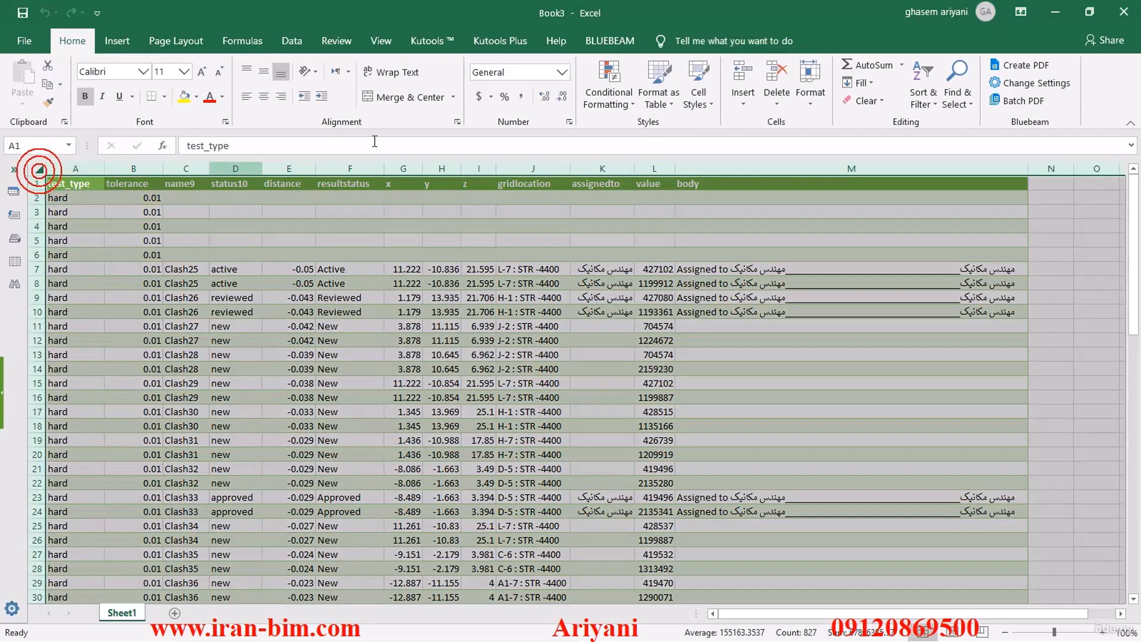
{"action": "left_click", "coordinate": [609, 41]}
{"action": "left_click", "coordinate": [556, 40]}
{"action": "left_click_drag", "start_coordinate": [345, 269], "coordinate": [345, 284]}
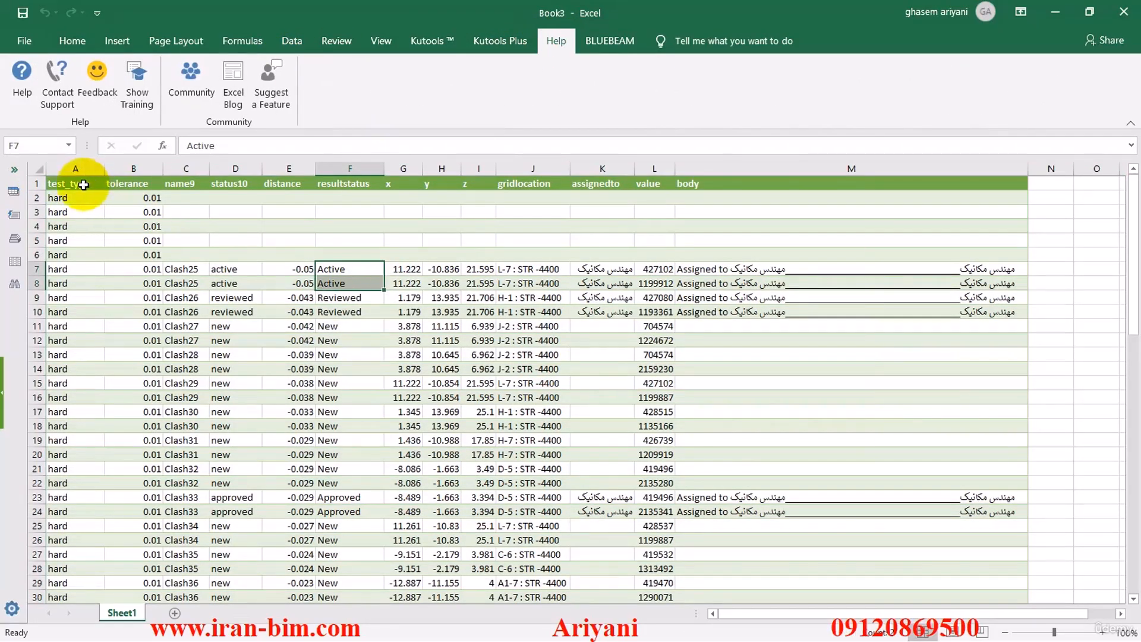
{"action": "left_click", "coordinate": [78, 185]}
{"action": "left_click_drag", "start_coordinate": [73, 185], "coordinate": [285, 185]}
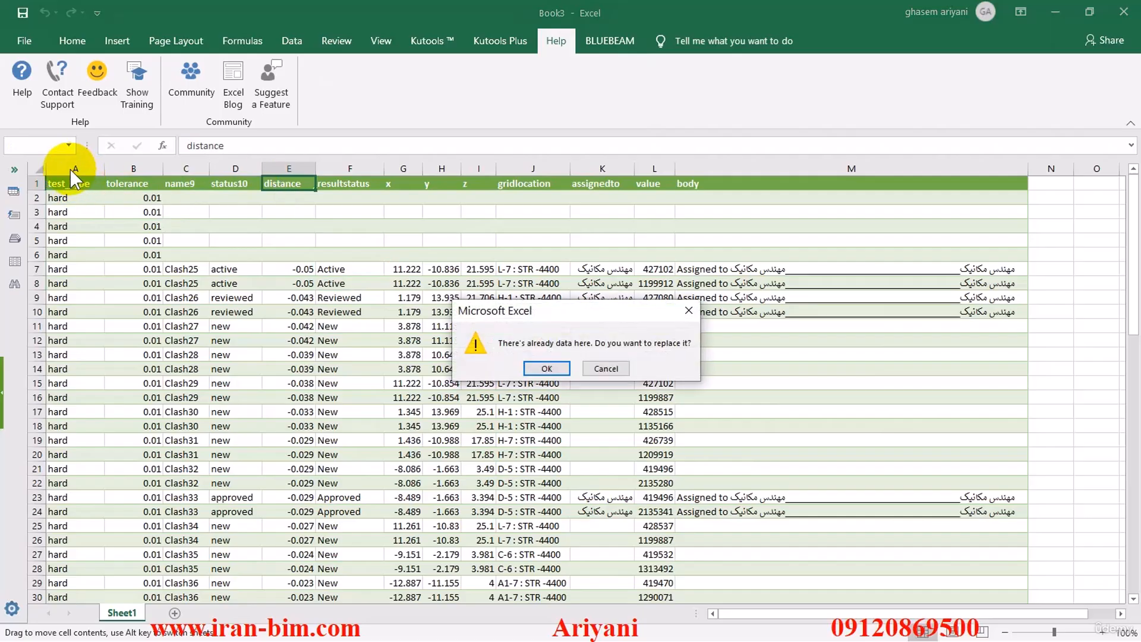
{"action": "left_click", "coordinate": [615, 369]}
Strip the green header and banded row formatting from the whole sheet using a cell style
{"action": "left_click", "coordinate": [37, 168]}
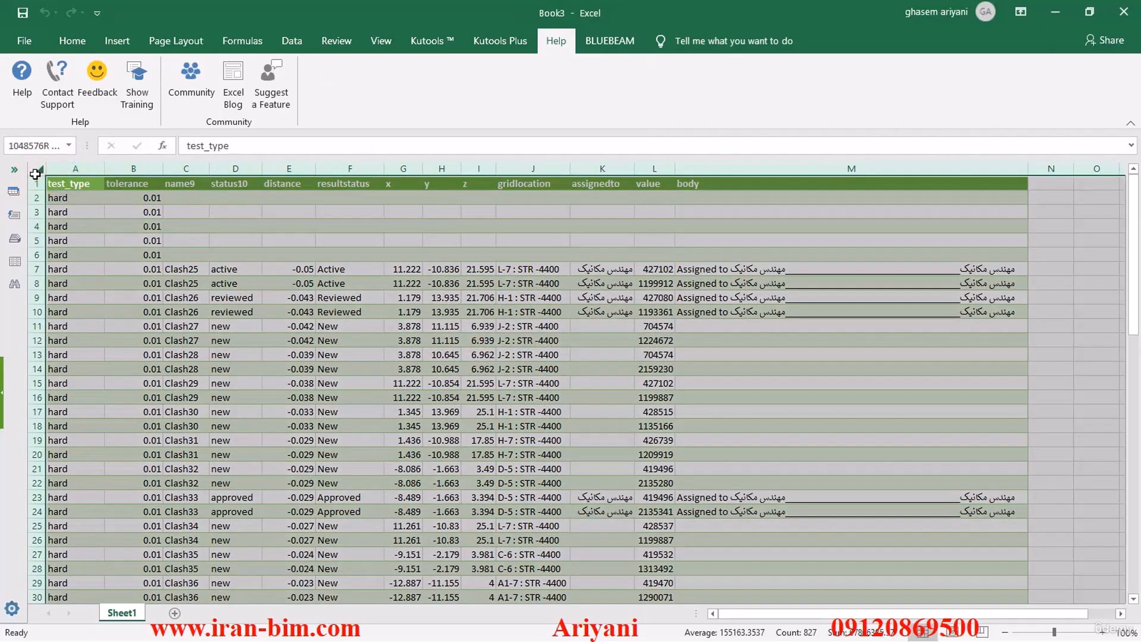
{"action": "left_click", "coordinate": [72, 41]}
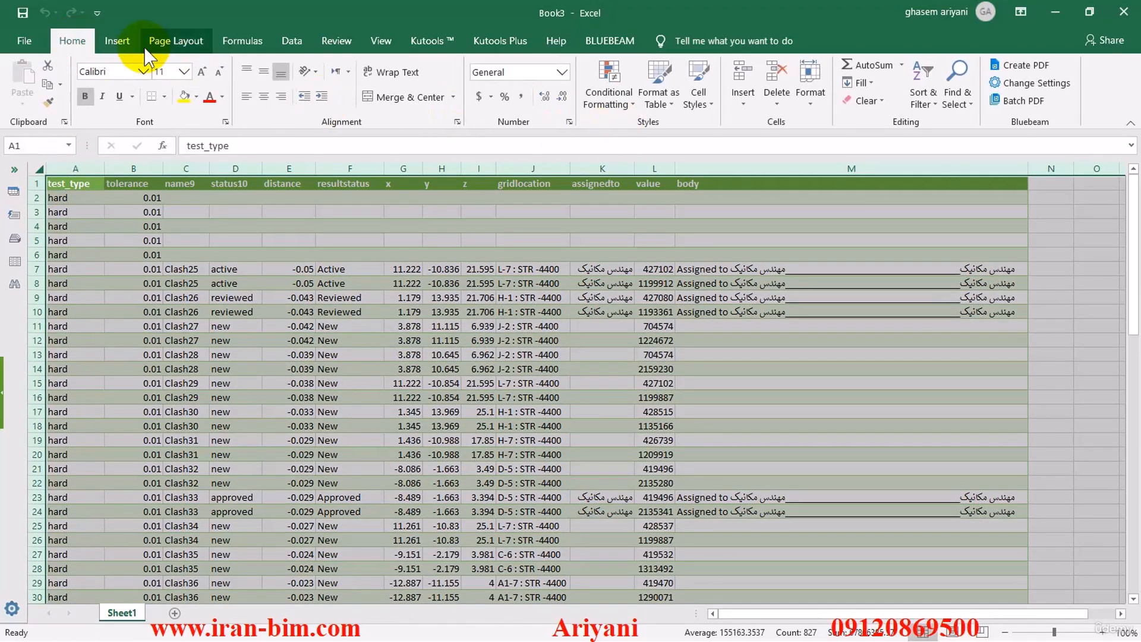
{"action": "left_click", "coordinate": [119, 40]}
{"action": "left_click", "coordinate": [172, 42]}
{"action": "left_click", "coordinate": [71, 40]}
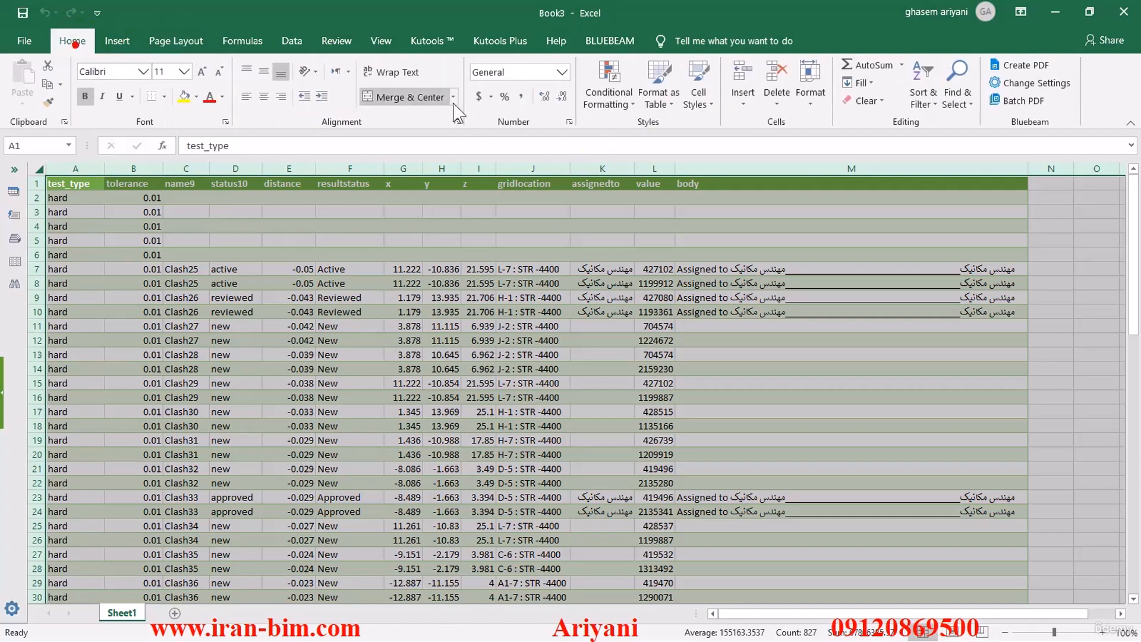
{"action": "left_click", "coordinate": [742, 103]}
{"action": "left_click", "coordinate": [740, 109]}
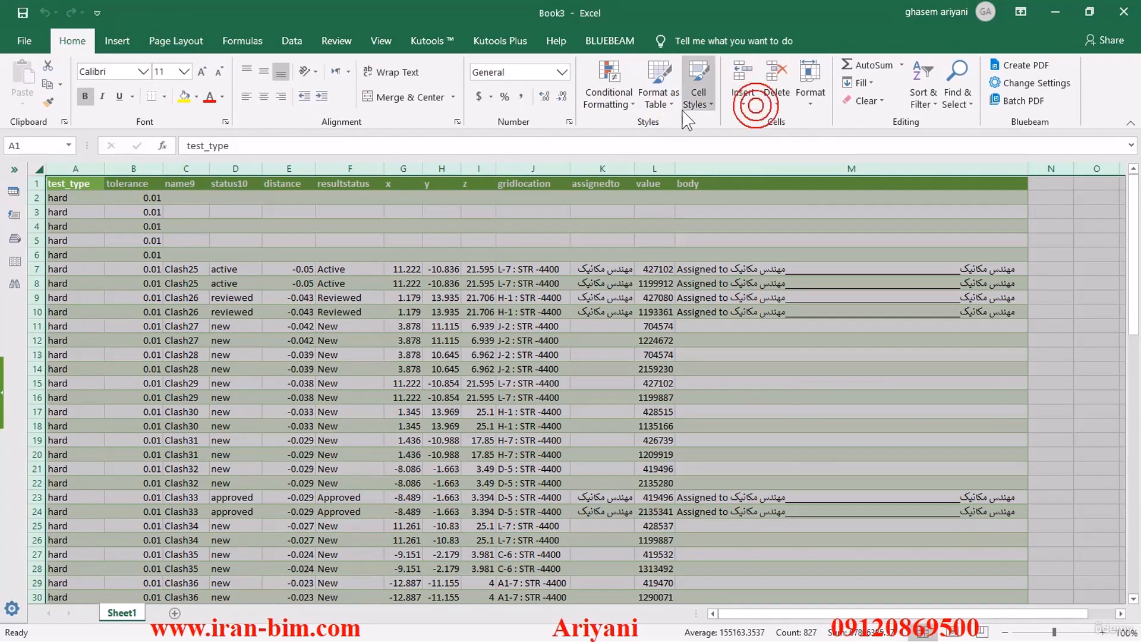
{"action": "left_click", "coordinate": [658, 95]}
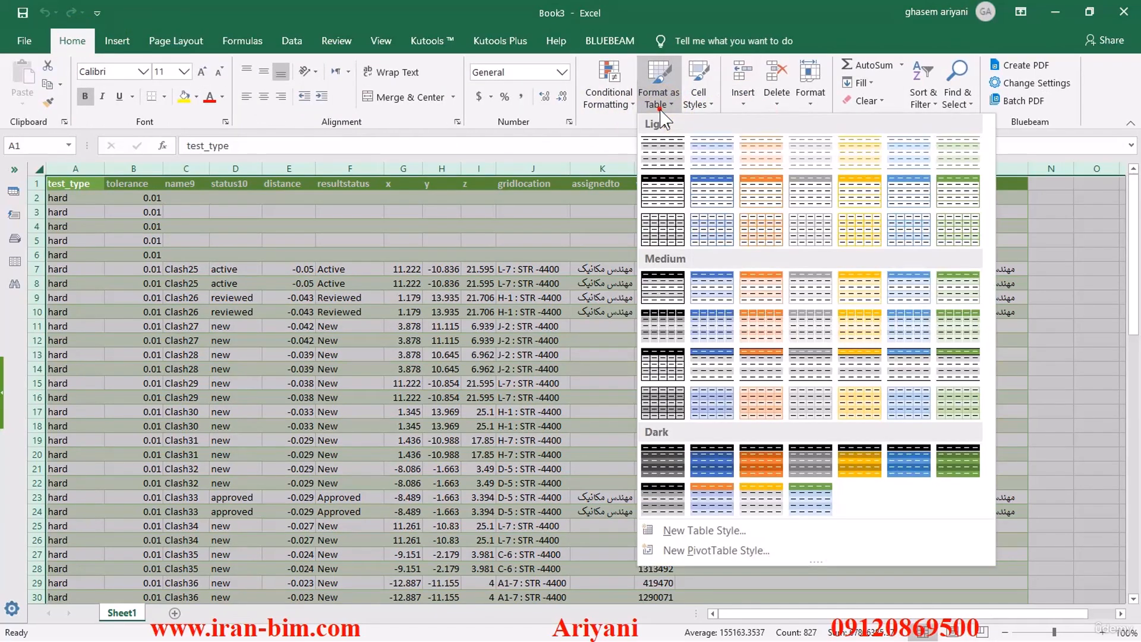
{"action": "left_click", "coordinate": [662, 160]}
{"action": "left_click", "coordinate": [475, 269]}
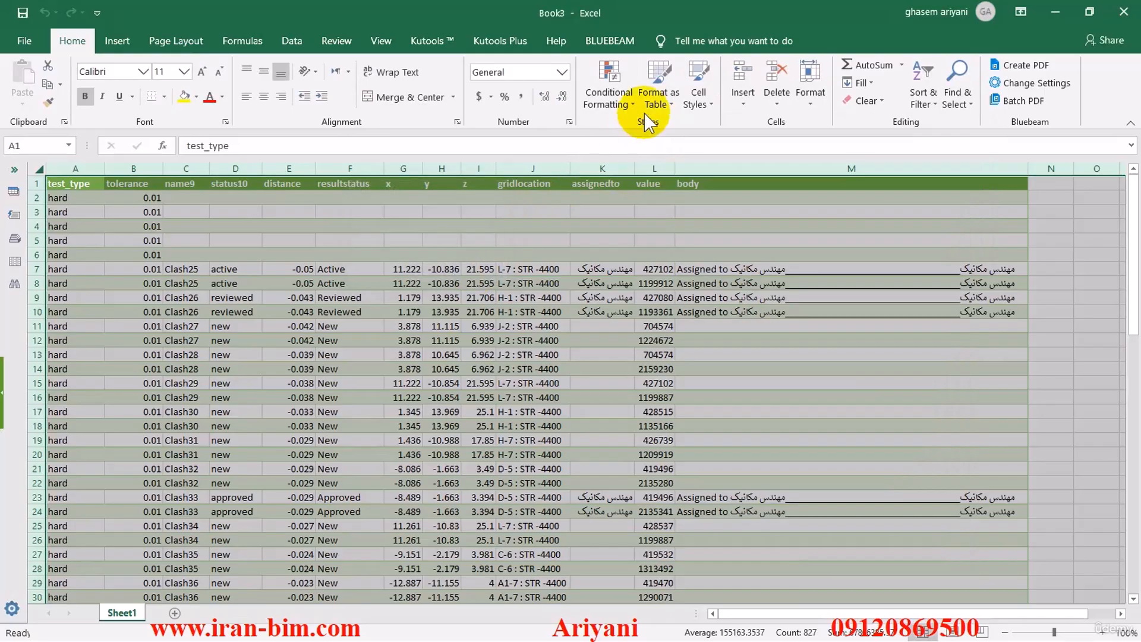
{"action": "left_click", "coordinate": [656, 105]}
{"action": "left_click", "coordinate": [705, 104]}
{"action": "left_click", "coordinate": [704, 104]}
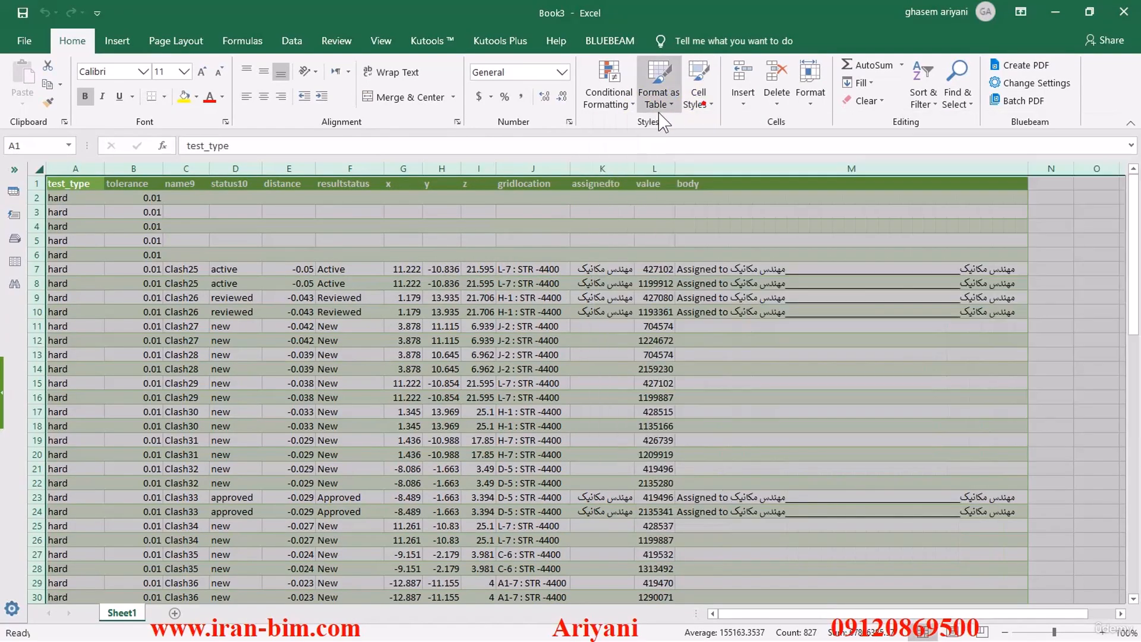
{"action": "left_click", "coordinate": [658, 104]}
{"action": "left_click", "coordinate": [699, 104]}
{"action": "left_click", "coordinate": [542, 224]}
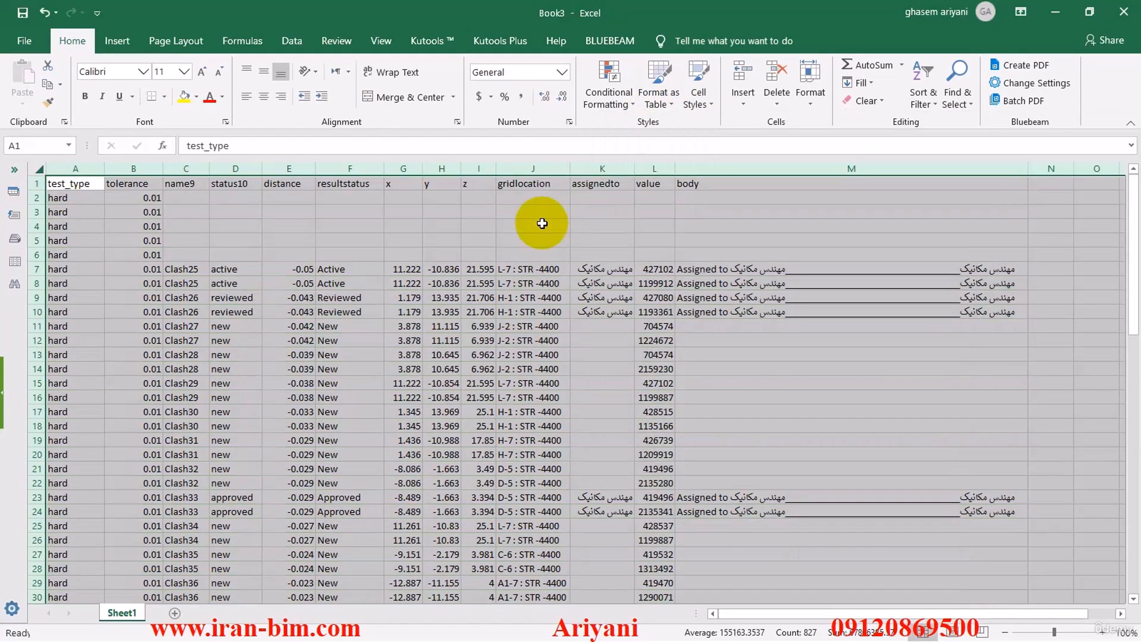
{"action": "left_click", "coordinate": [321, 268]}
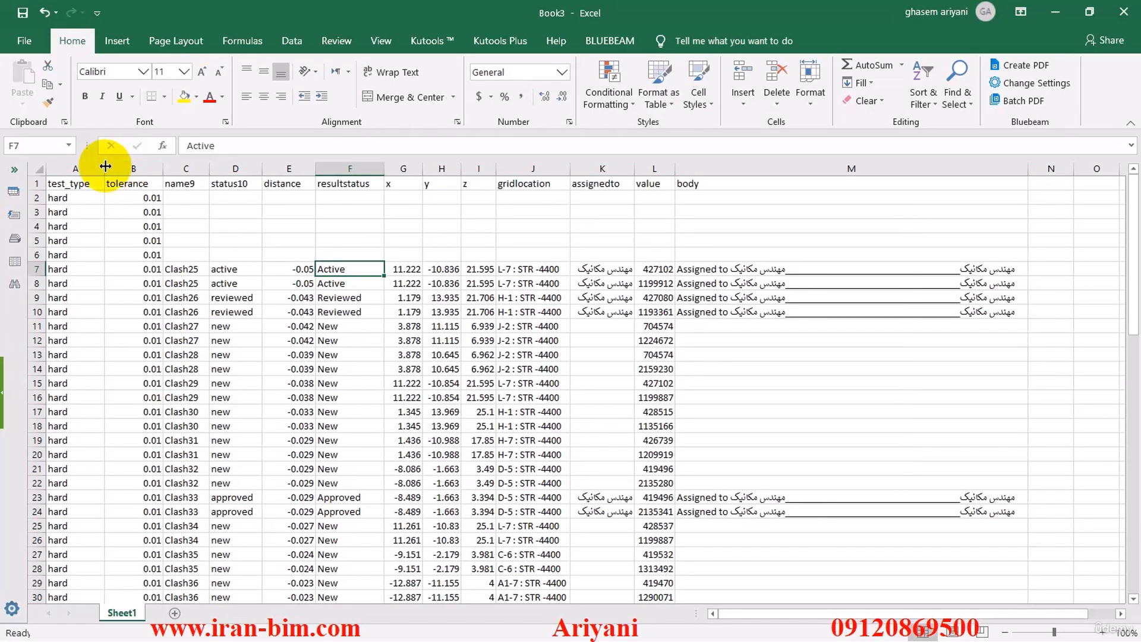
Widen the first column and rename its test_type header to Clash Type
{"action": "left_click_drag", "start_coordinate": [105, 166], "coordinate": [140, 166]}
{"action": "left_click", "coordinate": [159, 187]}
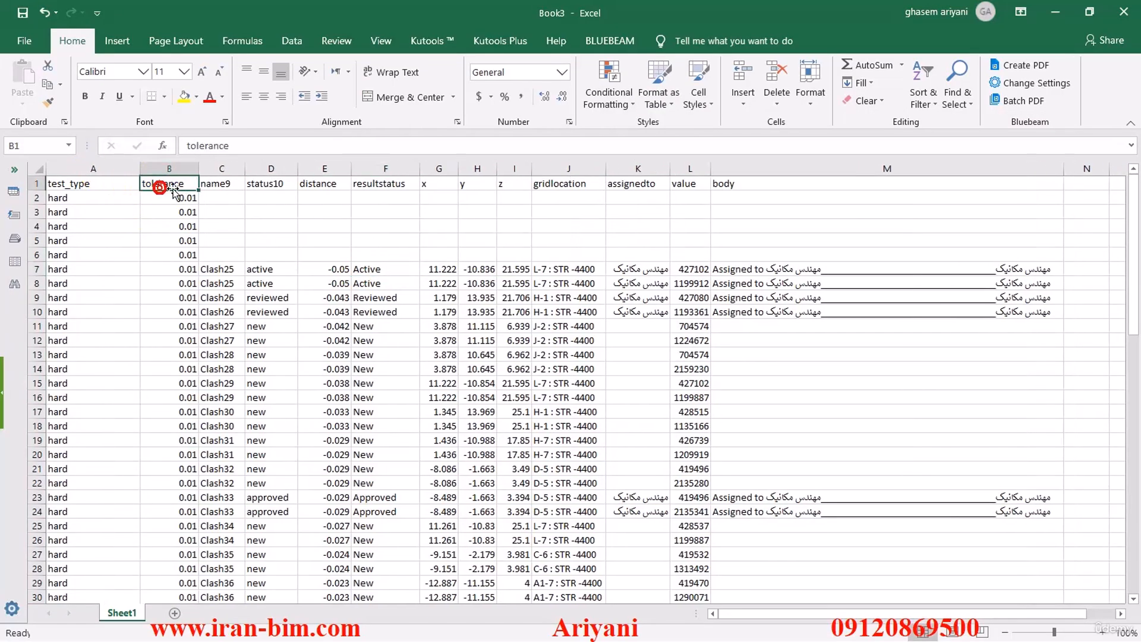
{"action": "left_click", "coordinate": [115, 188]}
{"action": "scroll", "coordinate": [116, 195], "scroll_direction": "down", "scroll_amount": 6}
{"action": "scroll", "coordinate": [115, 221], "scroll_direction": "up", "scroll_amount": 6}
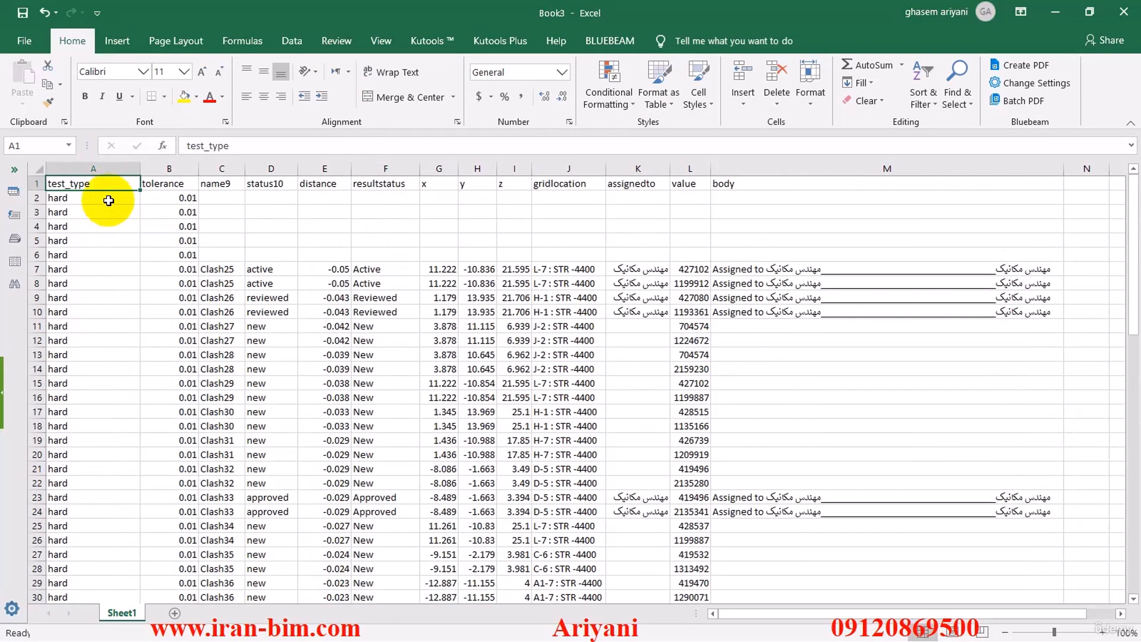
{"action": "double_click", "coordinate": [99, 184]}
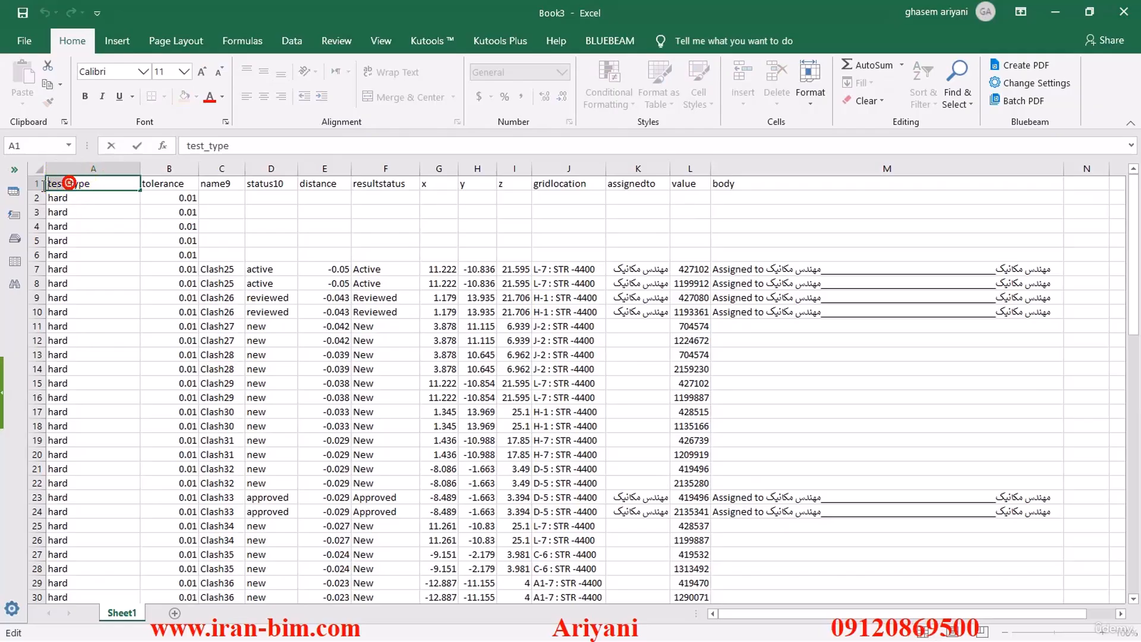
{"action": "left_click_drag", "start_coordinate": [69, 183], "coordinate": [30, 186]}
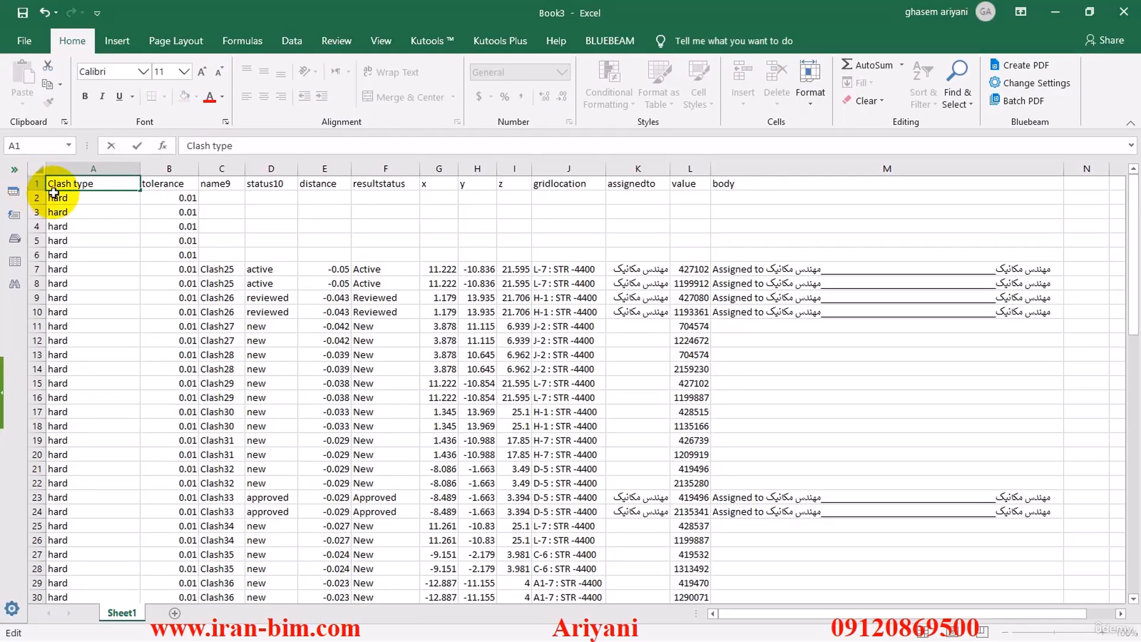
{"action": "type", "text": "Clash"}
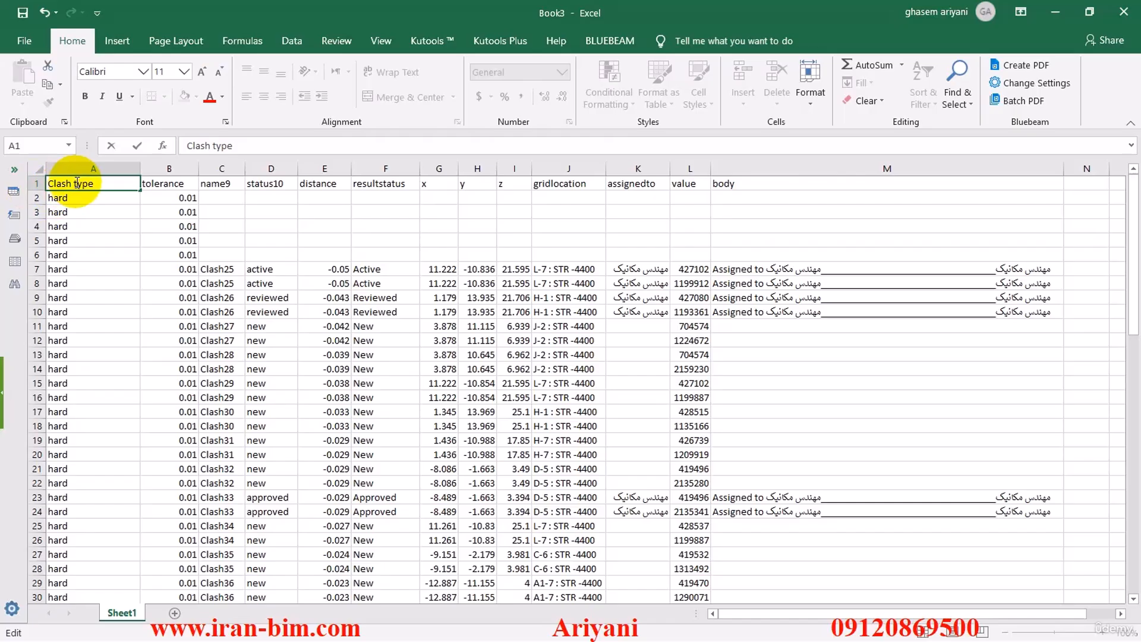
{"action": "left_click_drag", "start_coordinate": [74, 183], "coordinate": [78, 182]}
{"action": "type", "text": "T"}
Capitalize the tolerance header so it reads Tolerance
{"action": "left_click", "coordinate": [167, 183]}
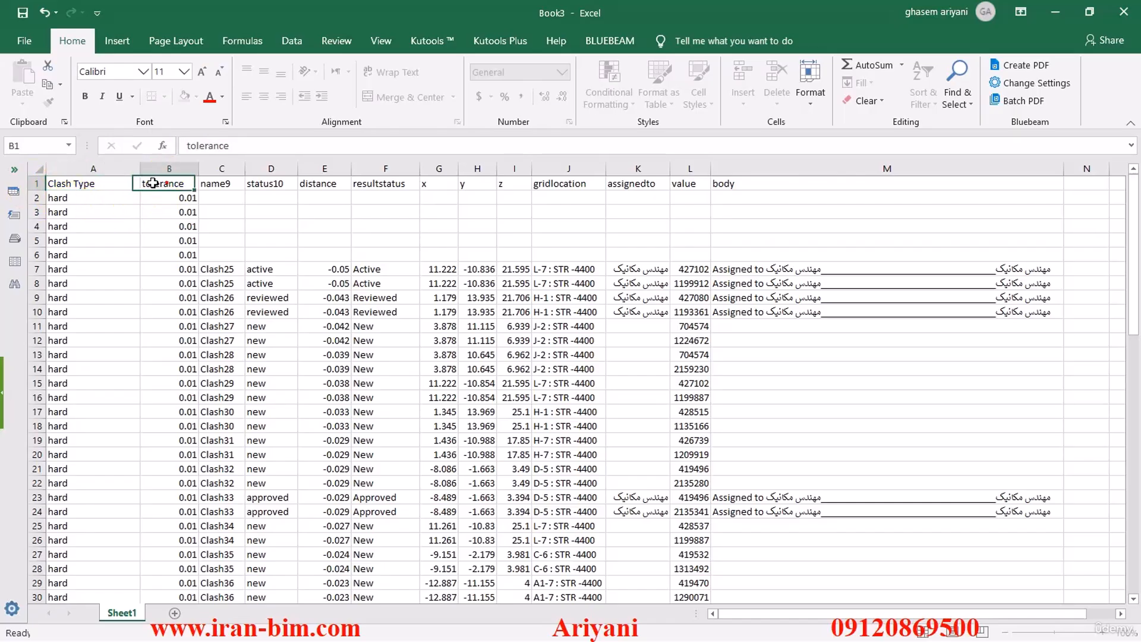
{"action": "double_click", "coordinate": [145, 183]}
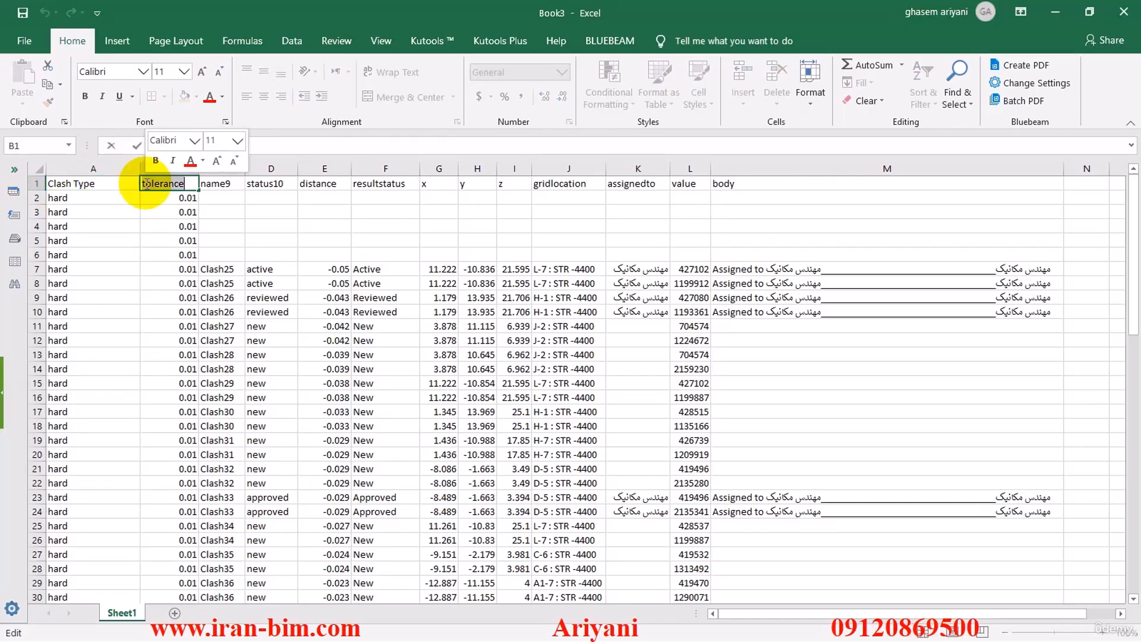
{"action": "left_click", "coordinate": [190, 148]}
{"action": "left_click_drag", "start_coordinate": [189, 149], "coordinate": [194, 148]}
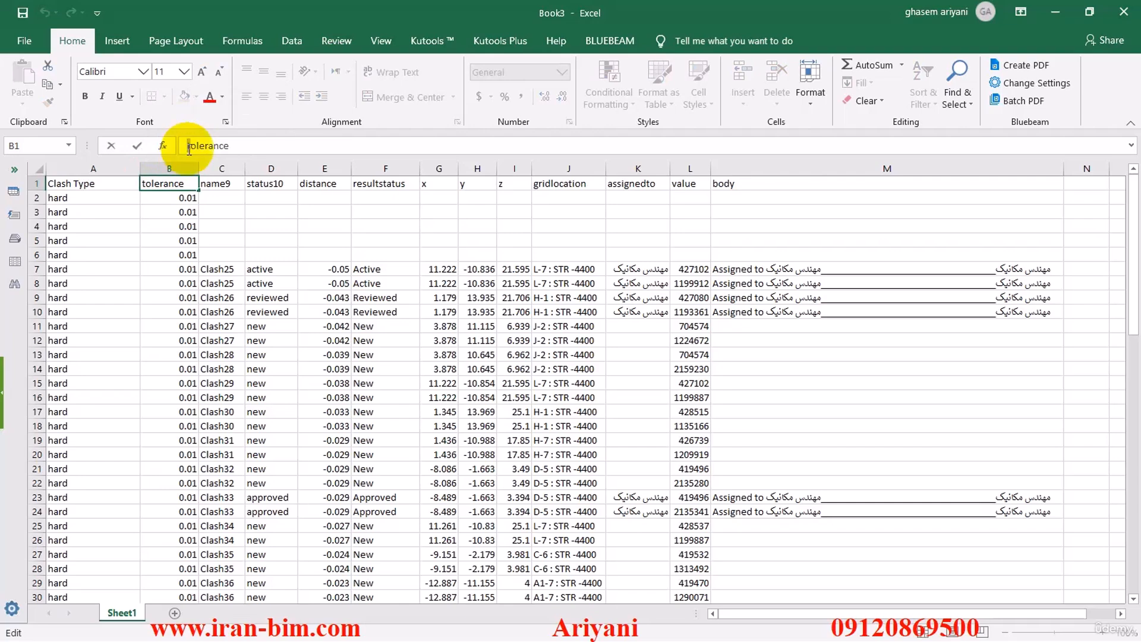
{"action": "type", "text": "T"}
Rename the name9 header to Clash Name and auto-fit the widths of all columns in the sheet
{"action": "left_click", "coordinate": [223, 178]}
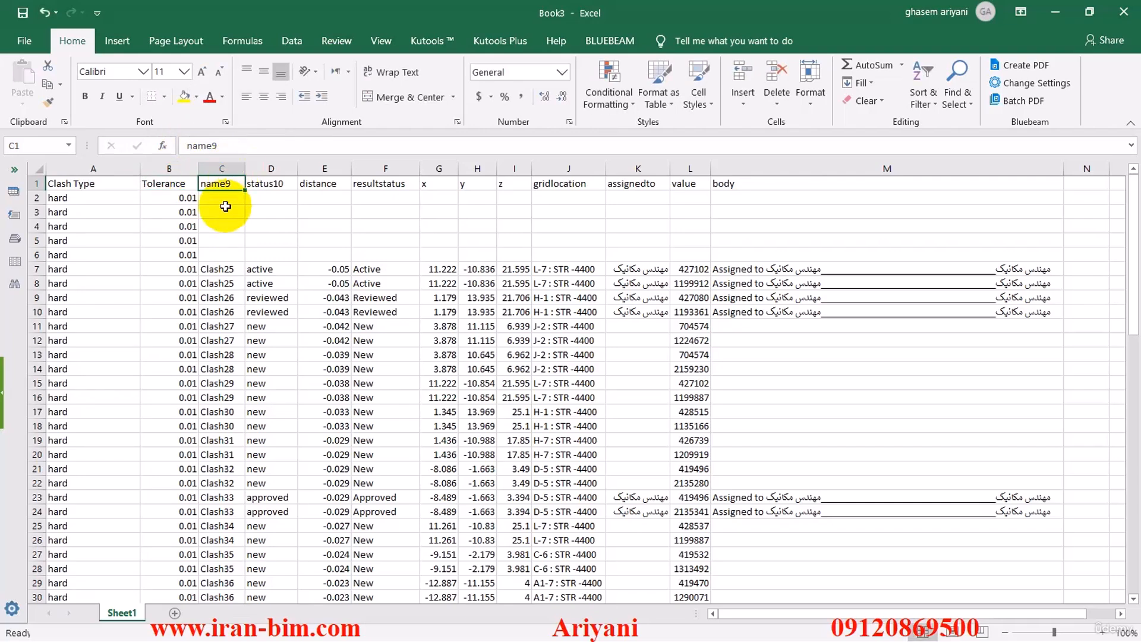
{"action": "scroll", "coordinate": [219, 268], "scroll_direction": "down", "scroll_amount": 3}
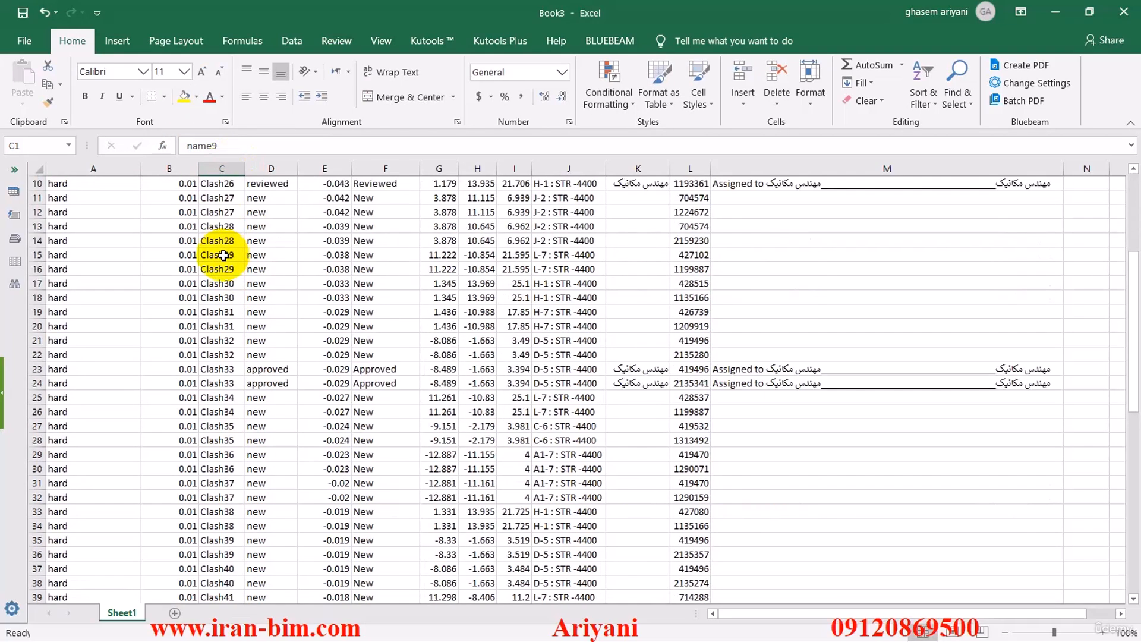
{"action": "scroll", "coordinate": [220, 250], "scroll_direction": "up", "scroll_amount": 3}
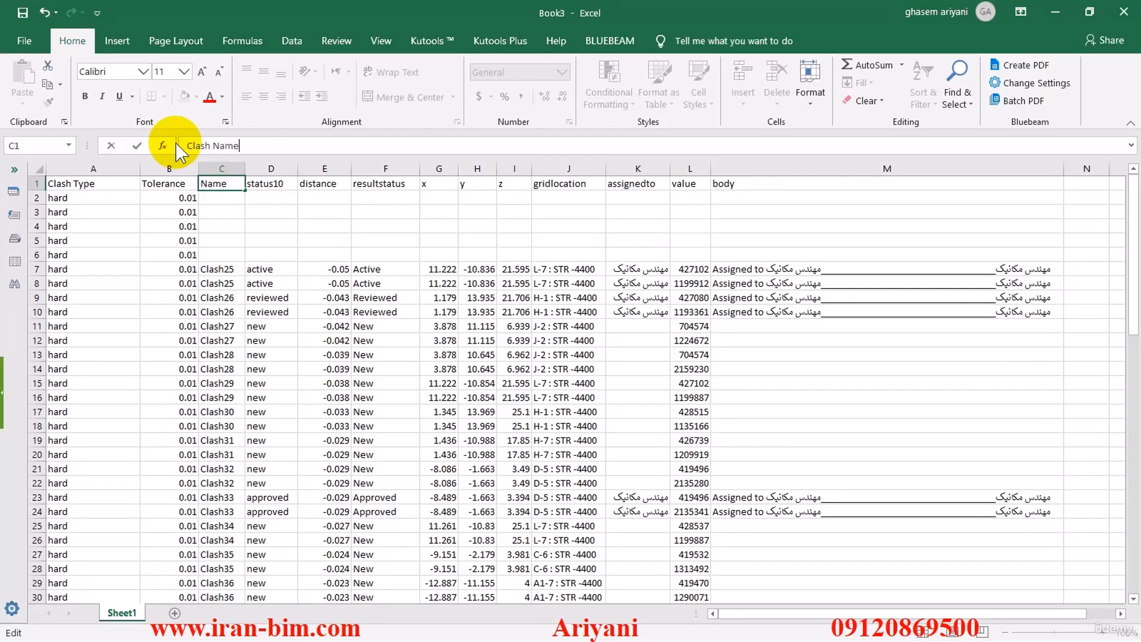
{"action": "key", "text": "Return"}
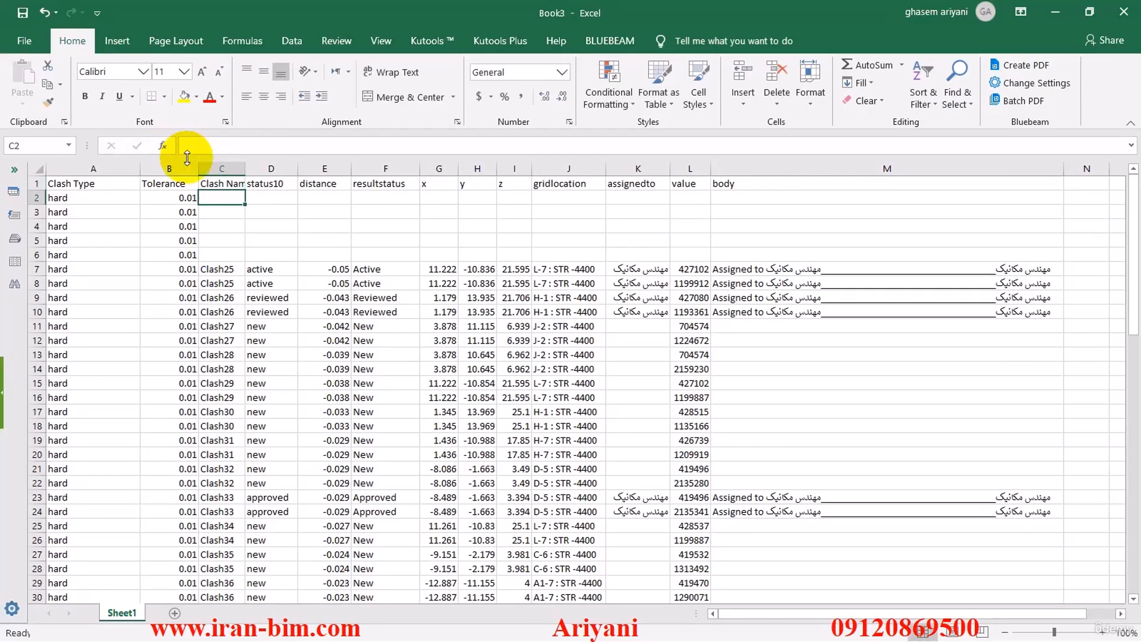
{"action": "left_click", "coordinate": [37, 169]}
{"action": "double_click", "coordinate": [140, 169]}
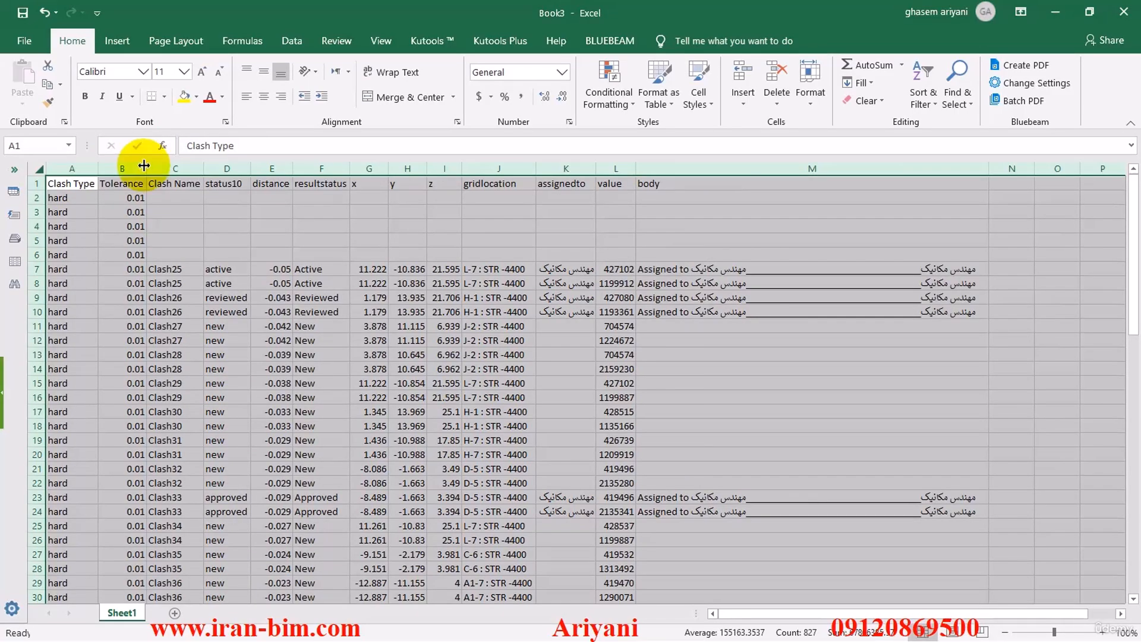
Rename the status10 header to Status and capitalize the distance header as Distance
{"action": "left_click", "coordinate": [227, 186]}
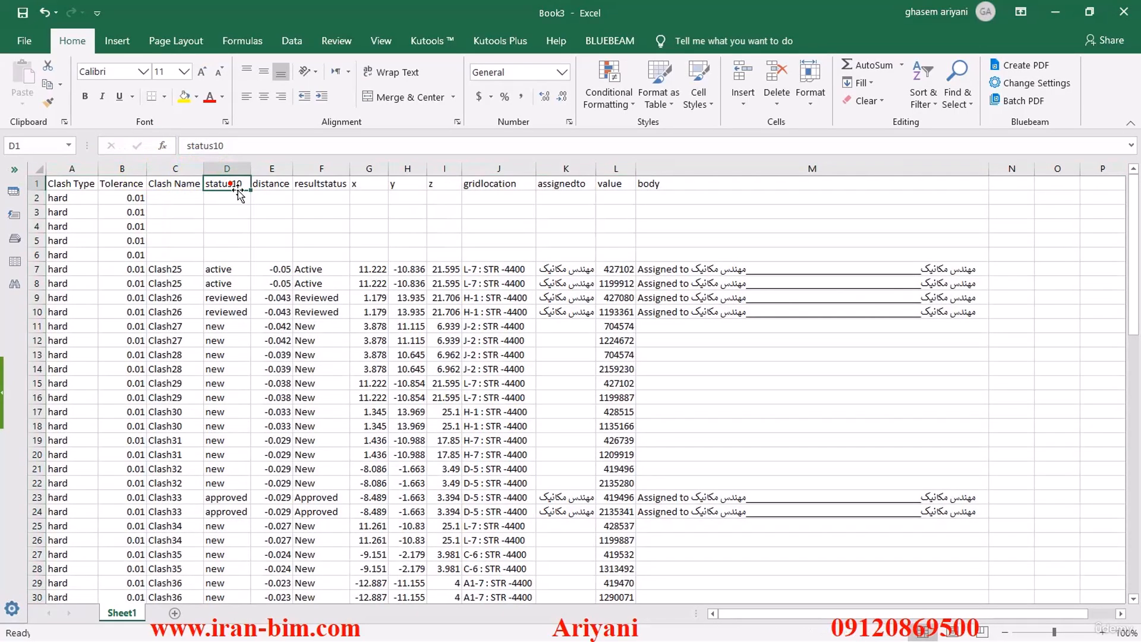
{"action": "key", "text": "BackSpace"}
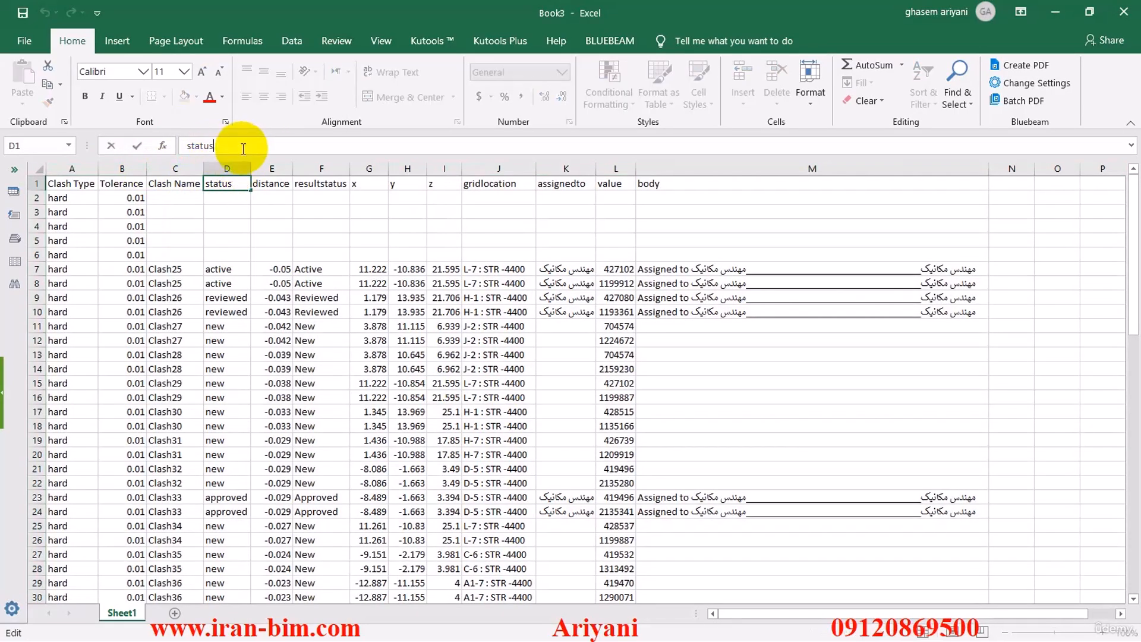
{"action": "left_click_drag", "start_coordinate": [192, 145], "coordinate": [184, 148]}
{"action": "type", "text": "S"}
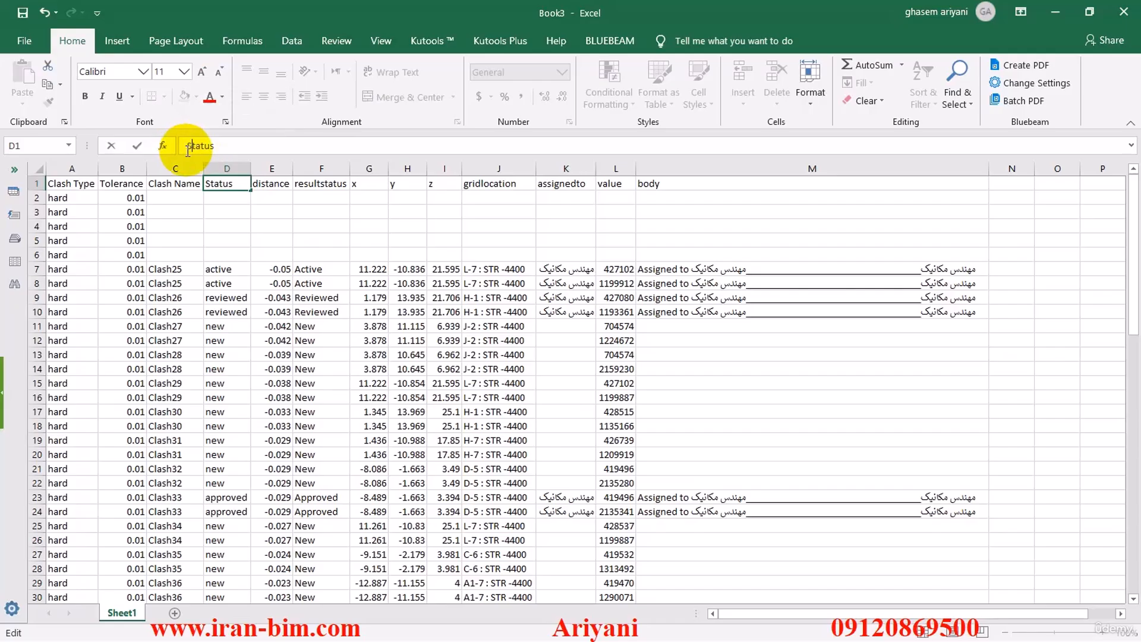
{"action": "left_click", "coordinate": [231, 201]}
{"action": "left_click", "coordinate": [273, 187]}
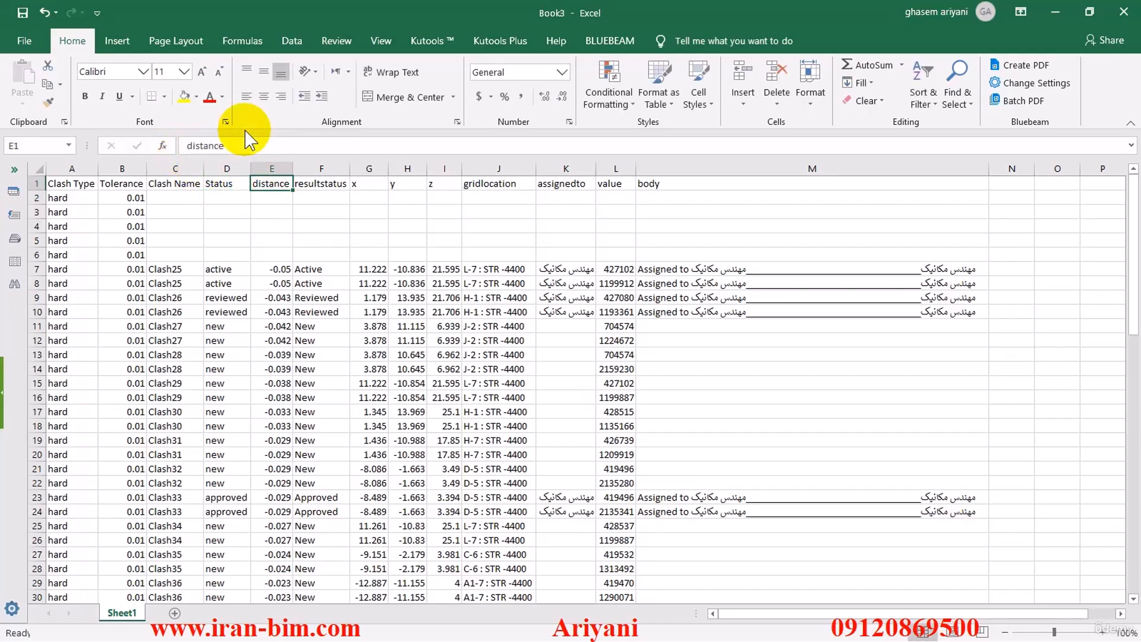
{"action": "left_click", "coordinate": [187, 145]}
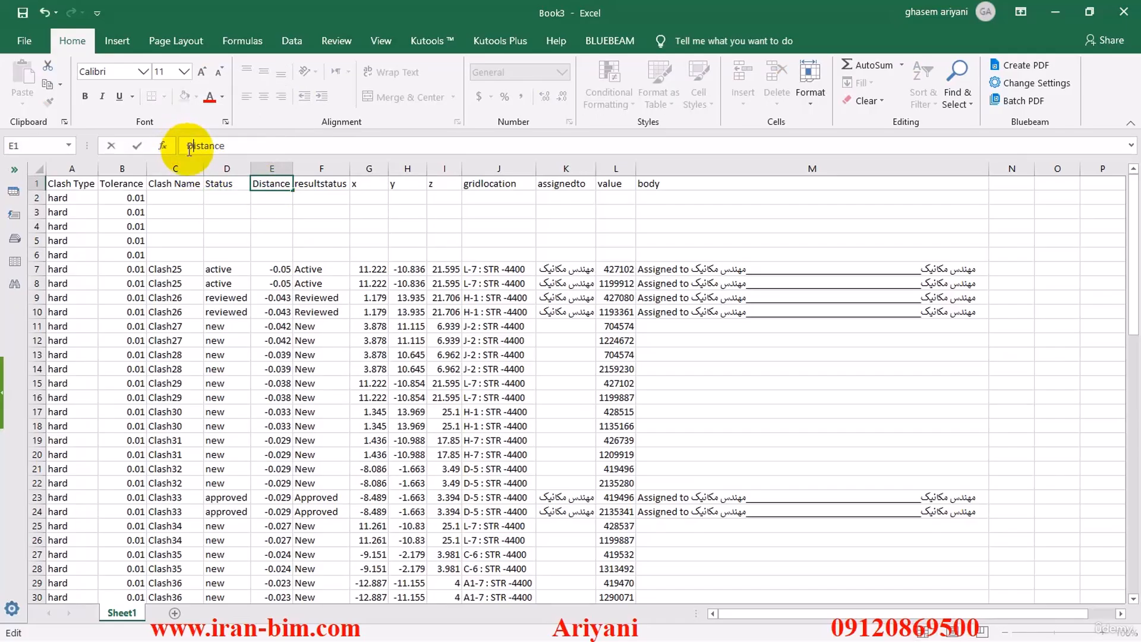
{"action": "type", "text": "D"}
Rename the resultstatus header to Result Status, as two capitalized words
{"action": "left_click", "coordinate": [321, 184]}
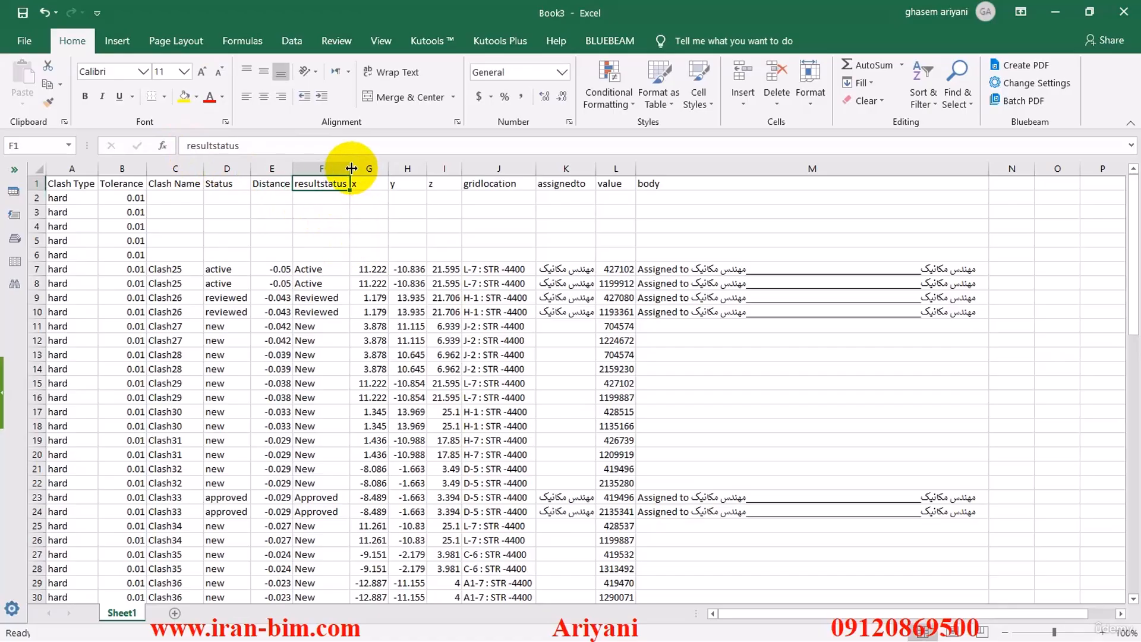
{"action": "left_click", "coordinate": [192, 148]}
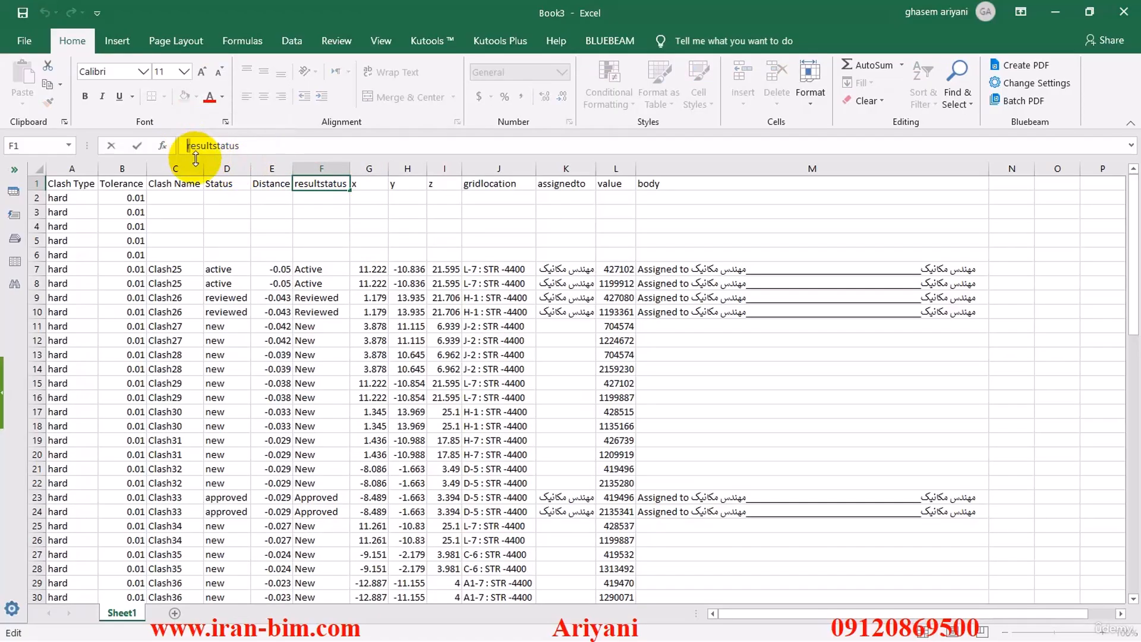
{"action": "key", "text": "BackSpace"}
{"action": "type", "text": "R"}
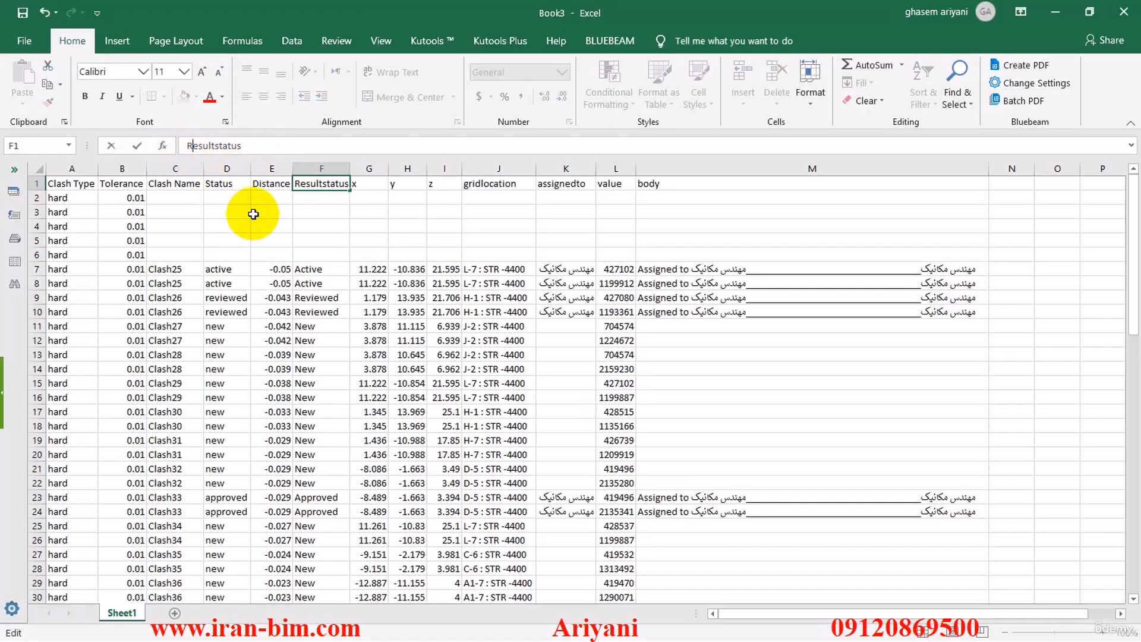
{"action": "double_click", "coordinate": [218, 146]}
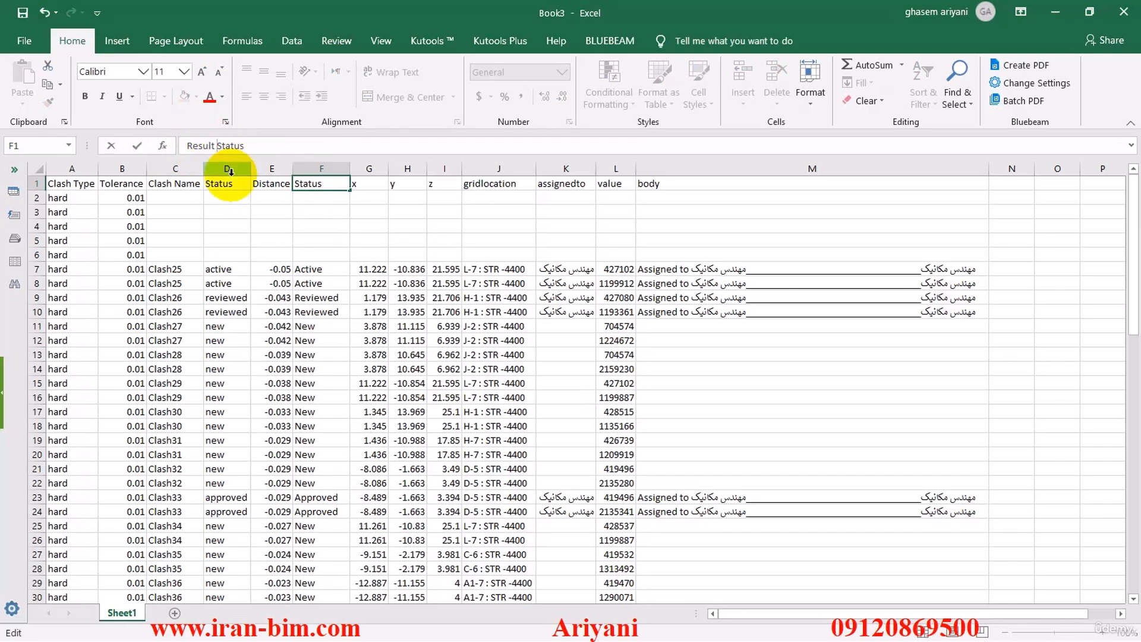
{"action": "key", "text": "Return"}
Rename the gridlocation header to Grid Location
{"action": "left_click", "coordinate": [370, 183]}
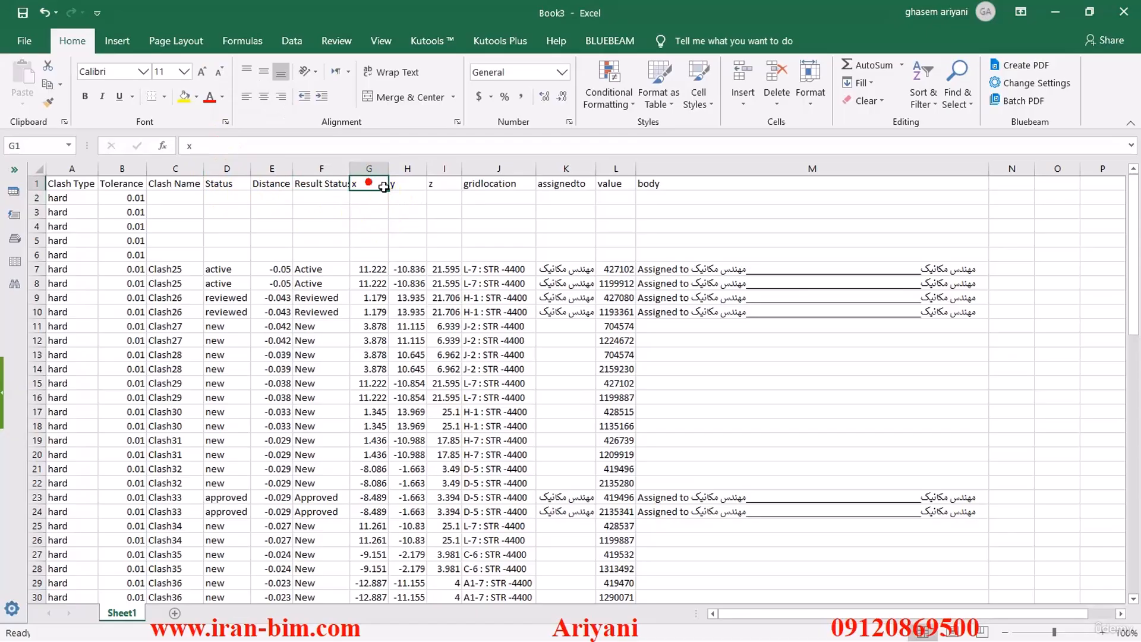
{"action": "left_click", "coordinate": [493, 183]}
{"action": "left_click", "coordinate": [192, 145]}
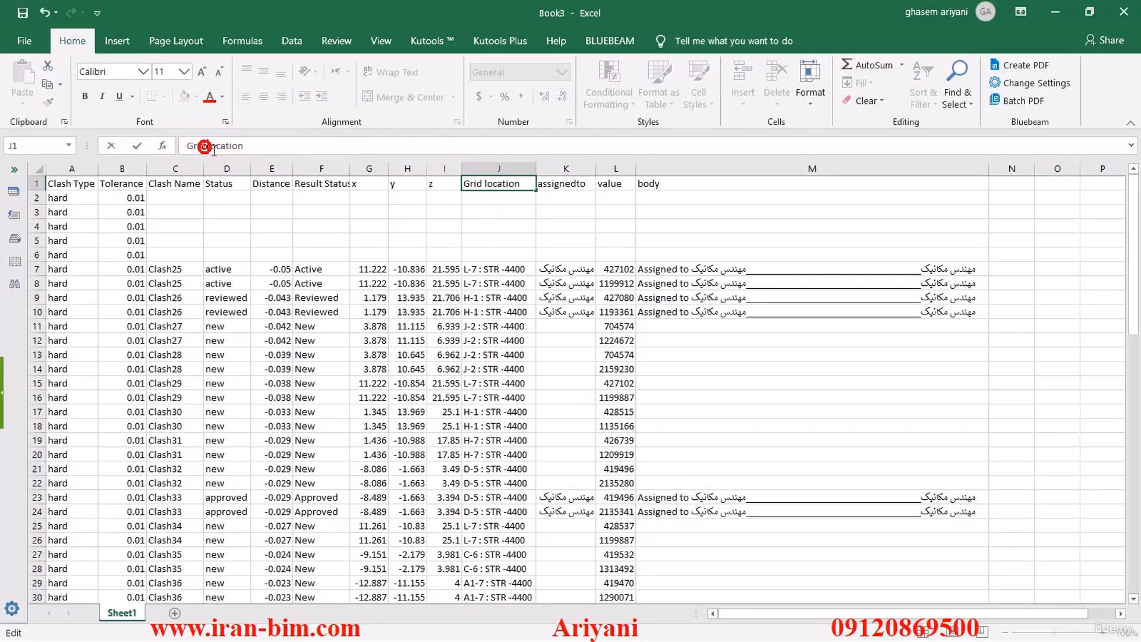
{"action": "left_click_drag", "start_coordinate": [208, 146], "coordinate": [212, 146]}
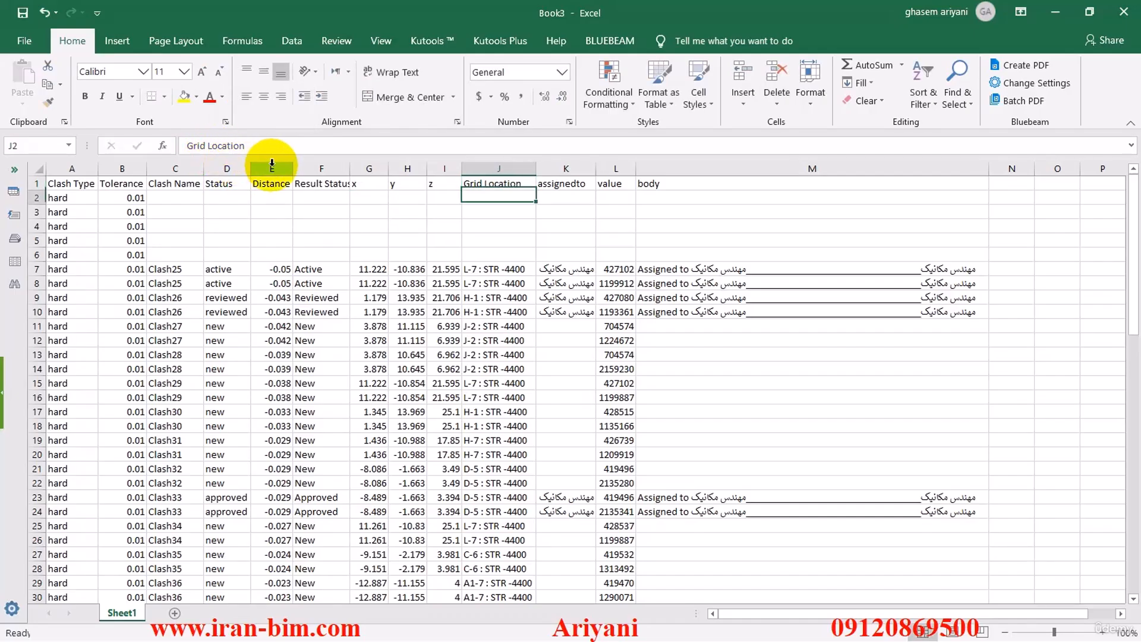
Rename the assignedto header to Assigned To and the value header to Element ID
{"action": "left_click", "coordinate": [556, 184]}
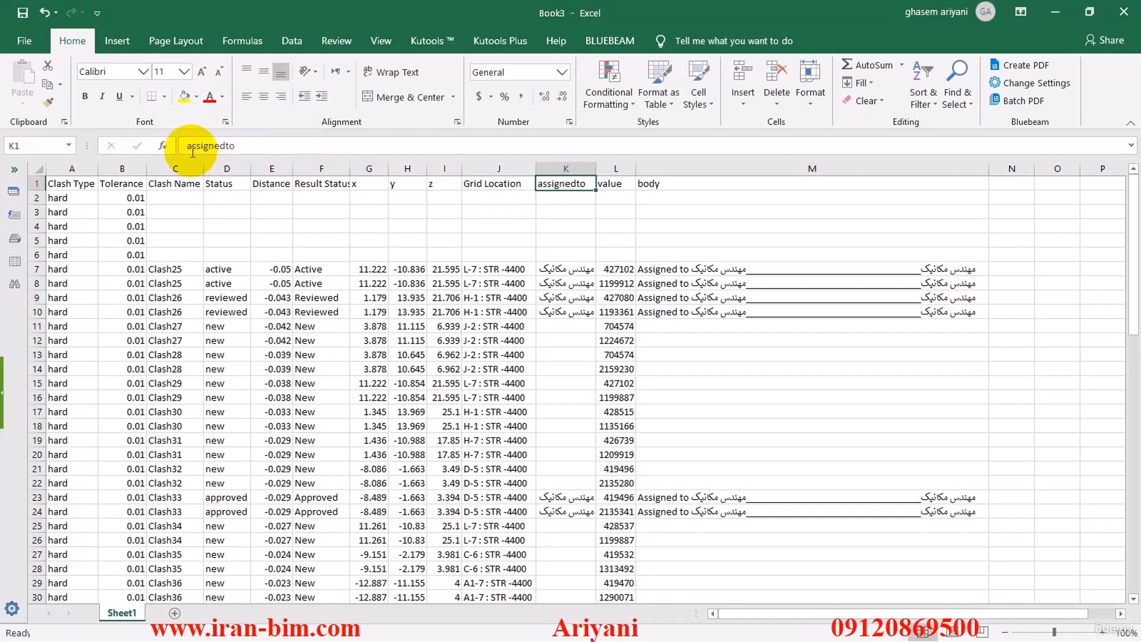
{"action": "left_click", "coordinate": [189, 146]}
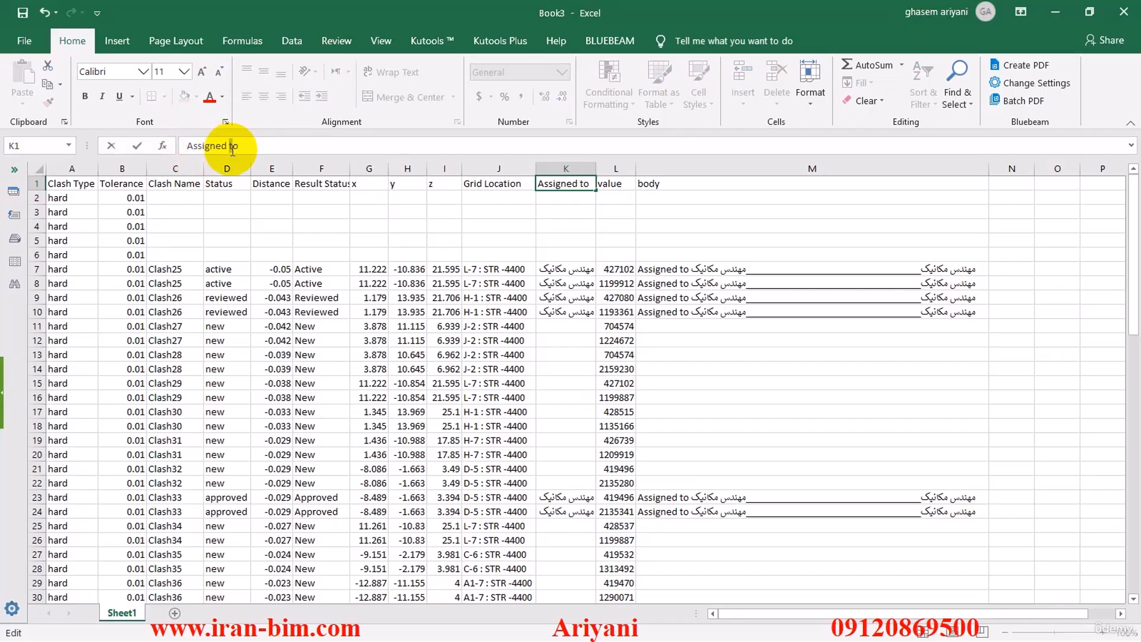
{"action": "key", "text": "Return"}
{"action": "left_click", "coordinate": [615, 184]}
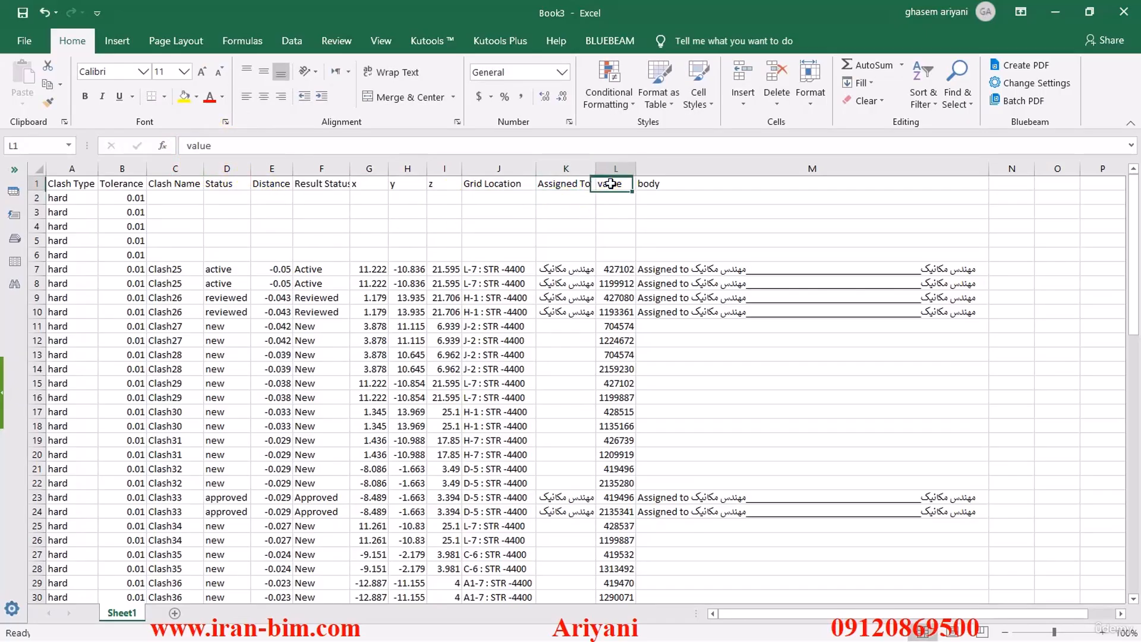
{"action": "left_click_drag", "start_coordinate": [219, 147], "coordinate": [178, 157]}
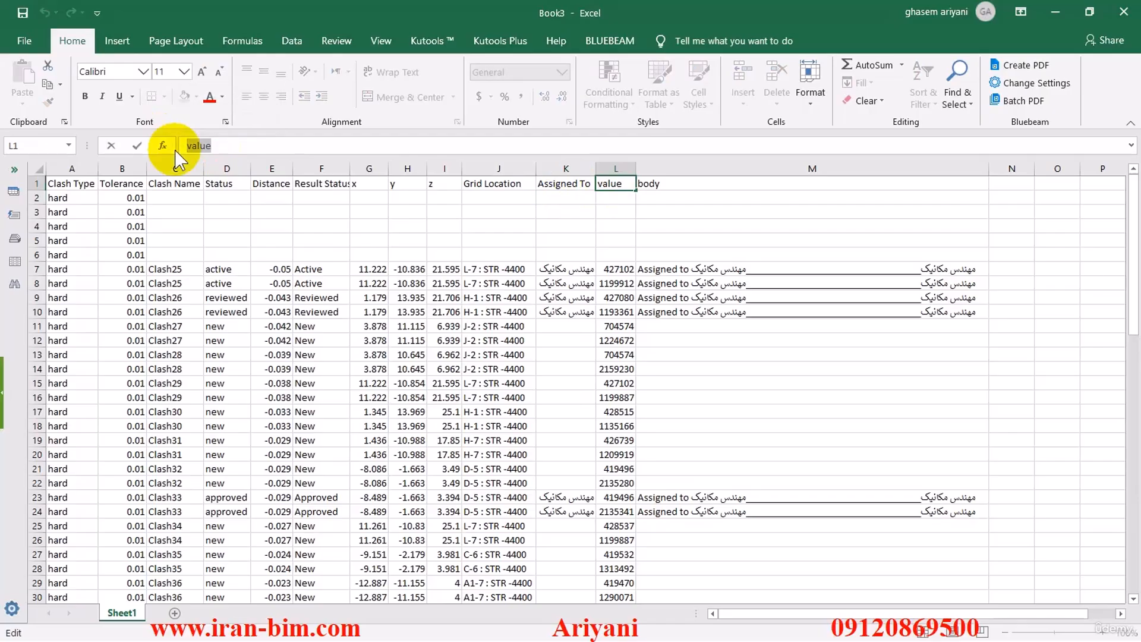
{"action": "type", "text": "Element"}
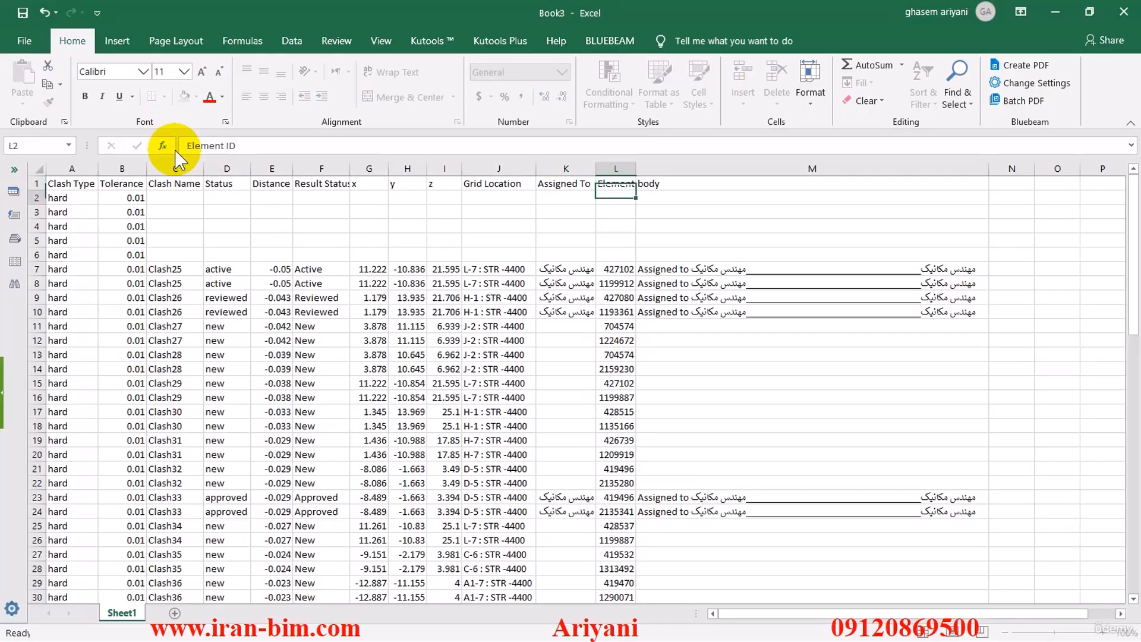
Replace the body header in the last column with Comment
{"action": "left_click", "coordinate": [649, 186]}
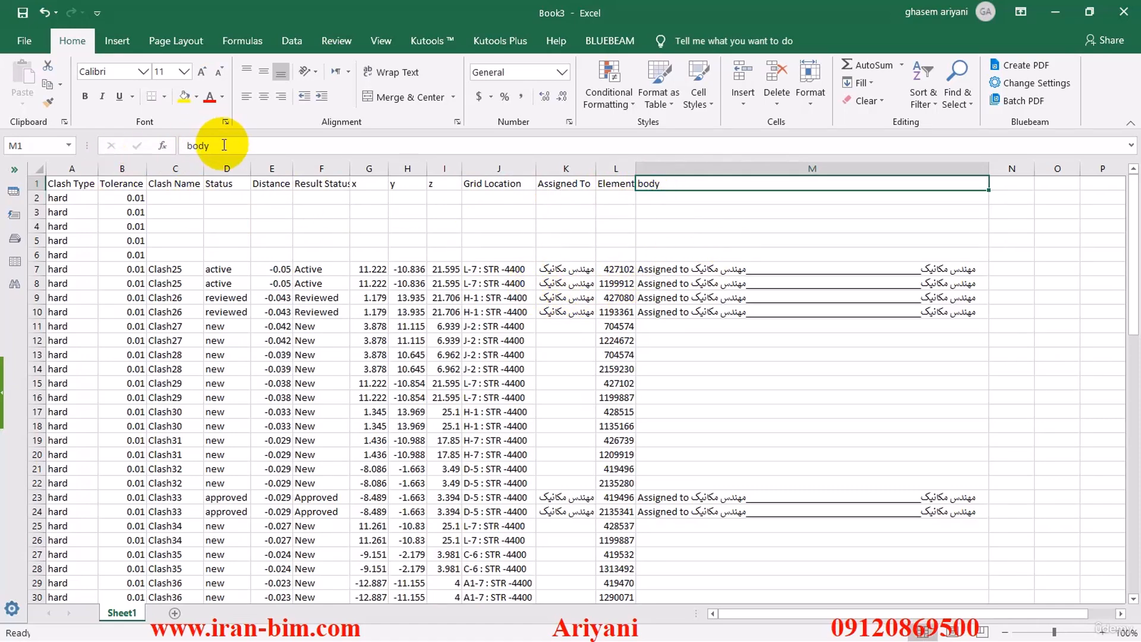
{"action": "double_click", "coordinate": [199, 145]}
{"action": "key", "text": "BackSpace"}
{"action": "type", "text": "Com"}
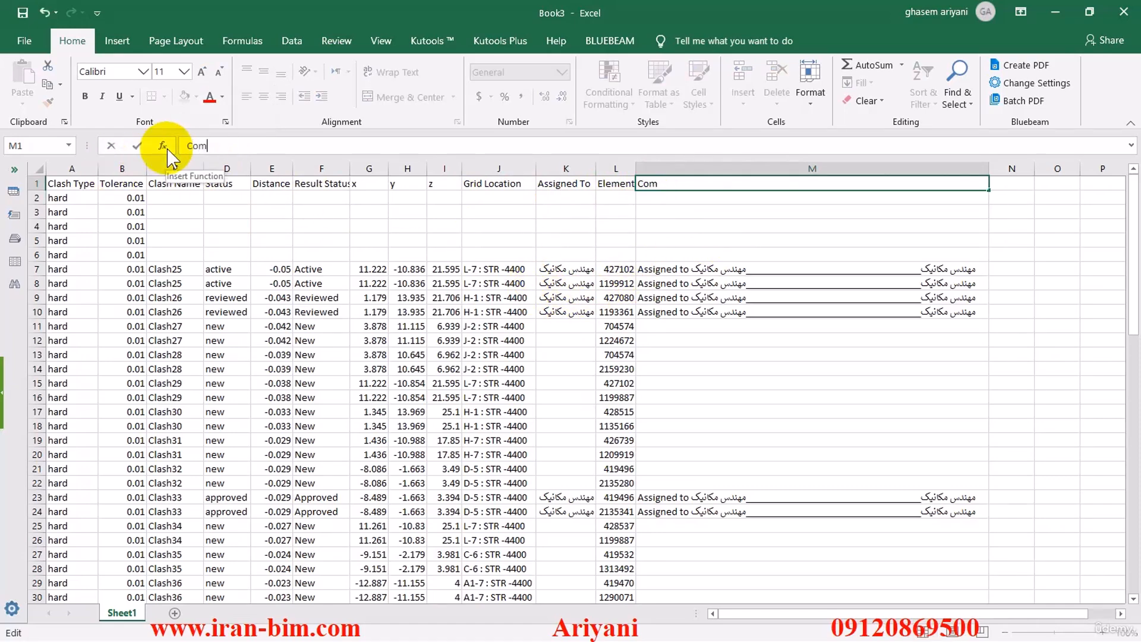
{"action": "type", "text": "ment"}
{"action": "key", "text": "Return"}
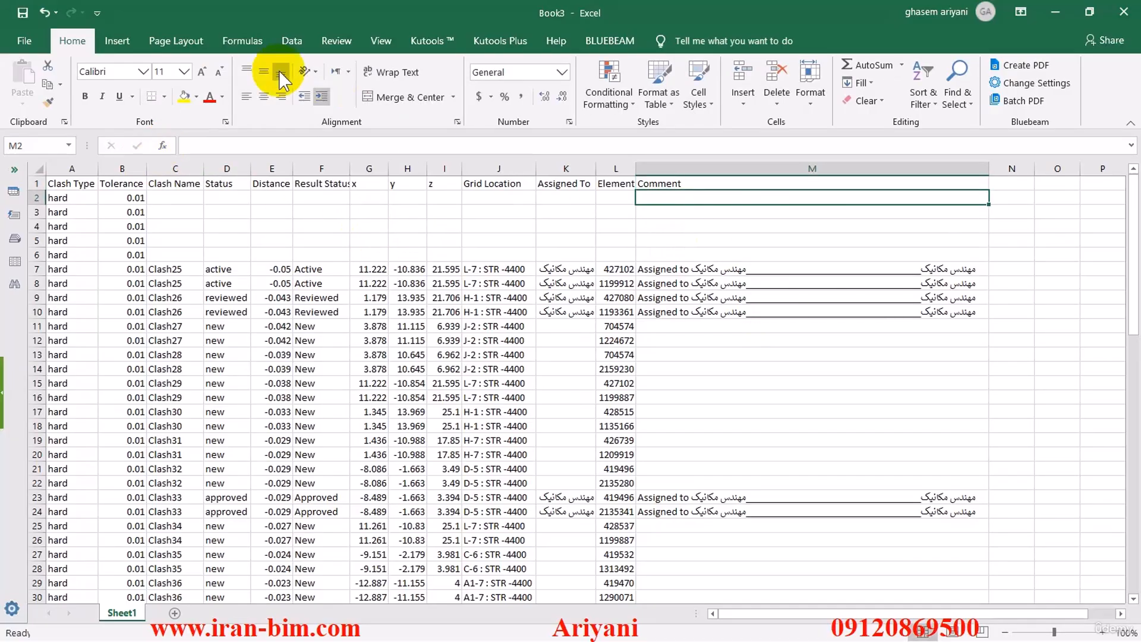
Start saving the workbook and browse to the G:\K\BIM Course IRAN-BIM\05-Navisworks\Files\Files\ReportClash folder
{"action": "left_click", "coordinate": [23, 12]}
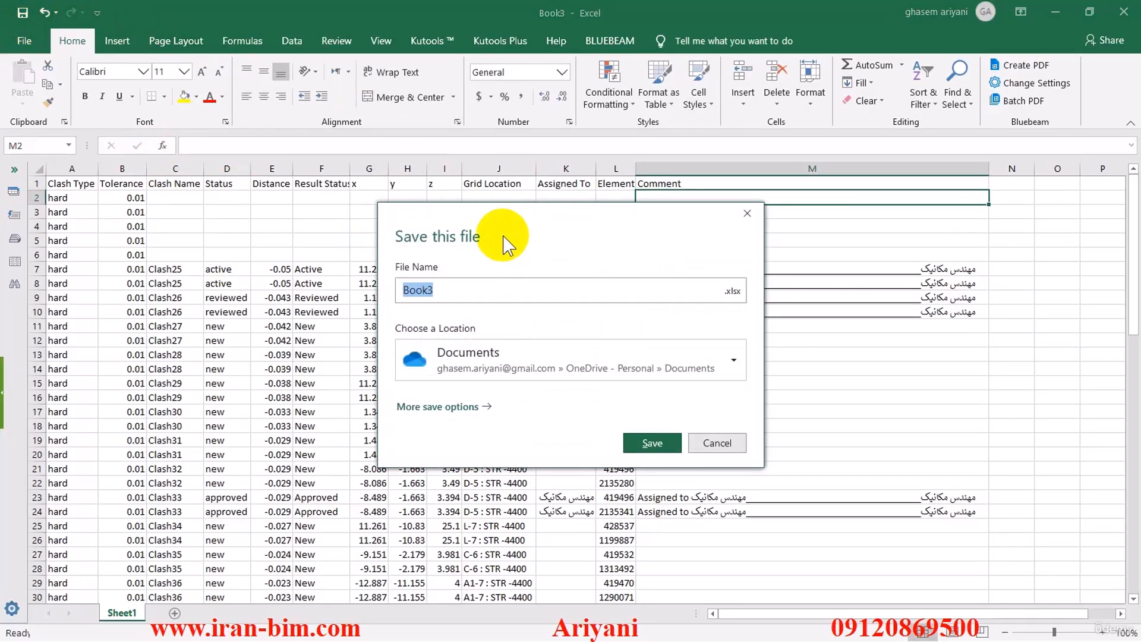
{"action": "left_click", "coordinate": [461, 407]}
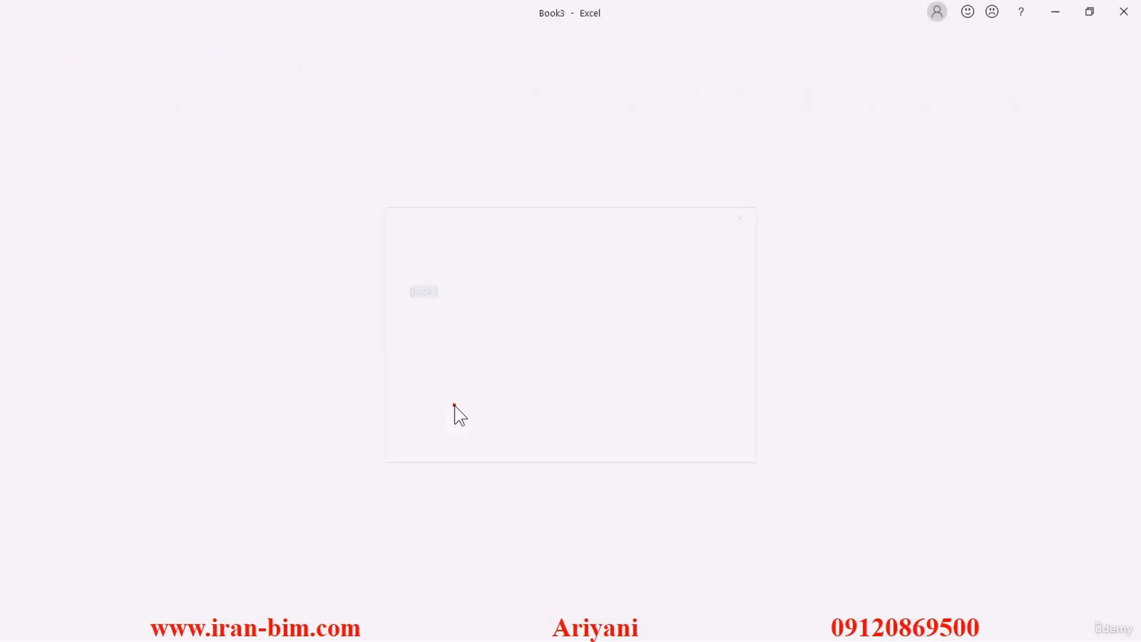
{"action": "left_click", "coordinate": [207, 336]}
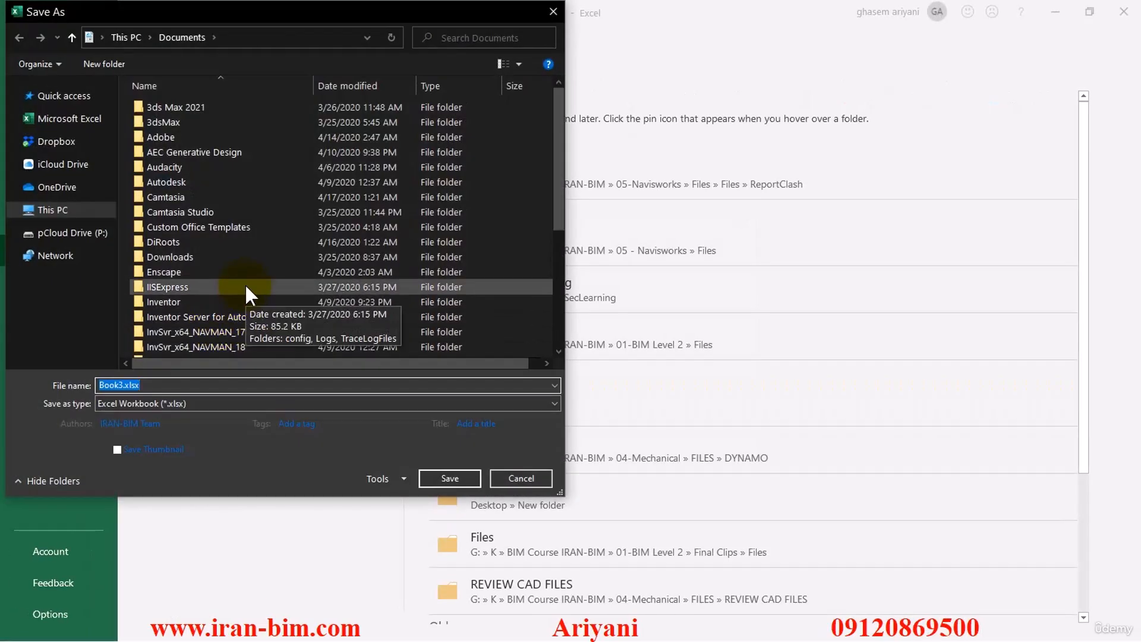
{"action": "left_click", "coordinate": [52, 213]}
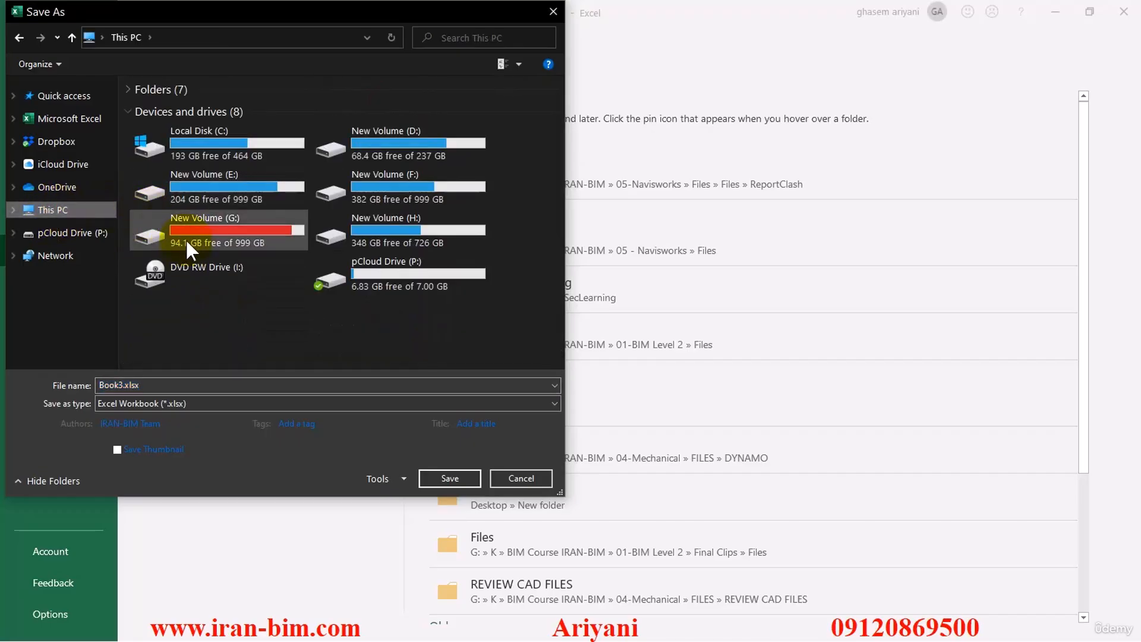
{"action": "double_click", "coordinate": [196, 225]}
{"action": "double_click", "coordinate": [155, 104]}
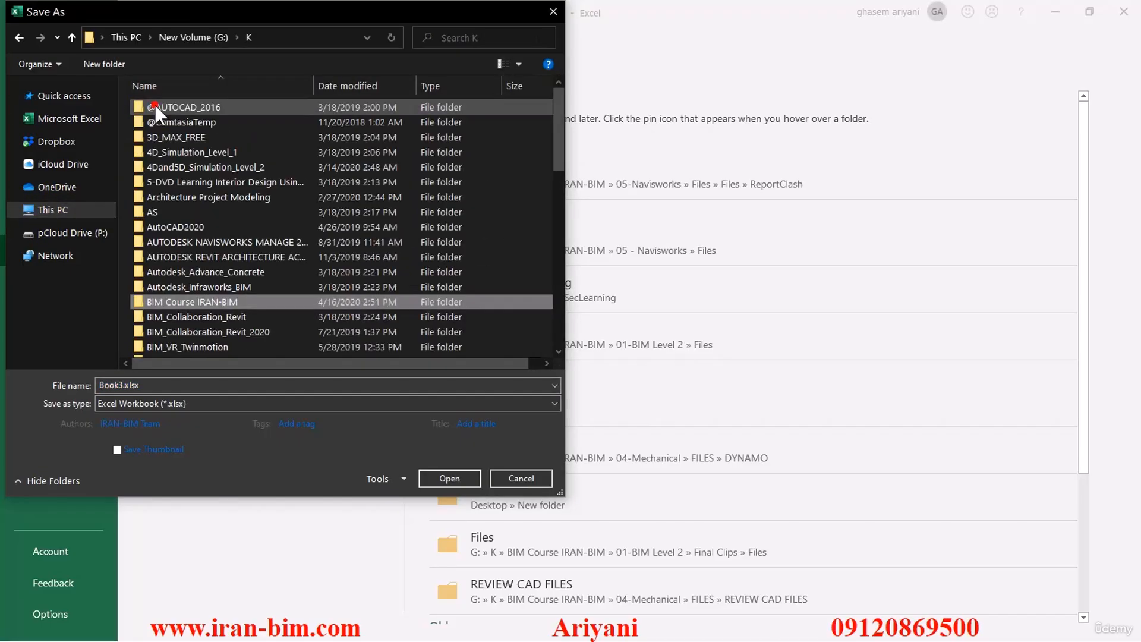
{"action": "double_click", "coordinate": [186, 296]}
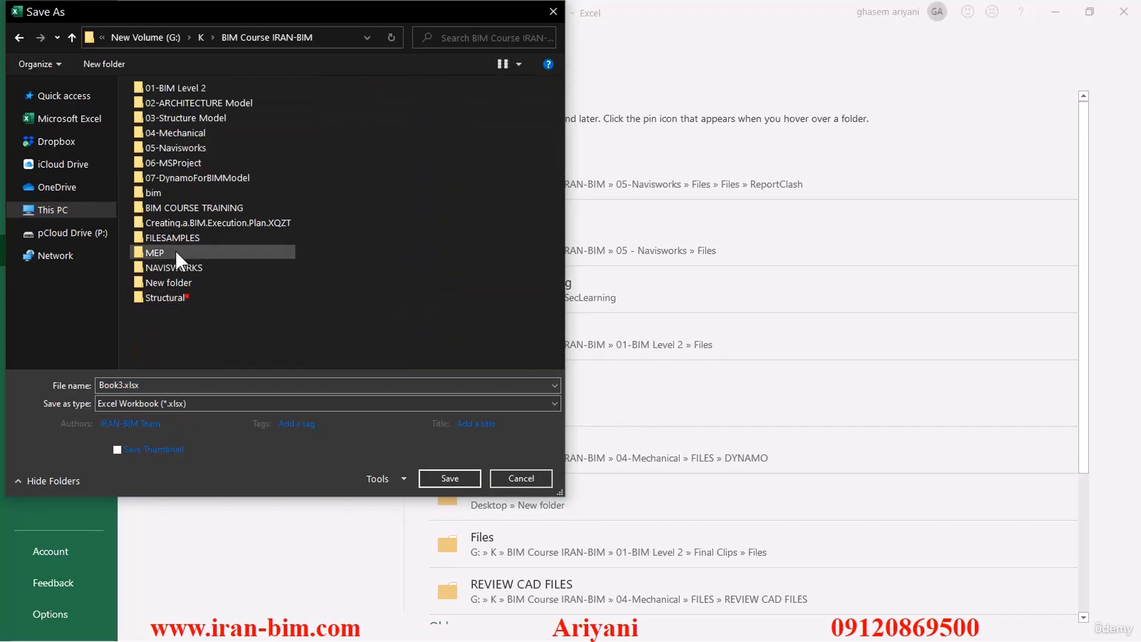
{"action": "double_click", "coordinate": [177, 147]}
{"action": "double_click", "coordinate": [167, 120]}
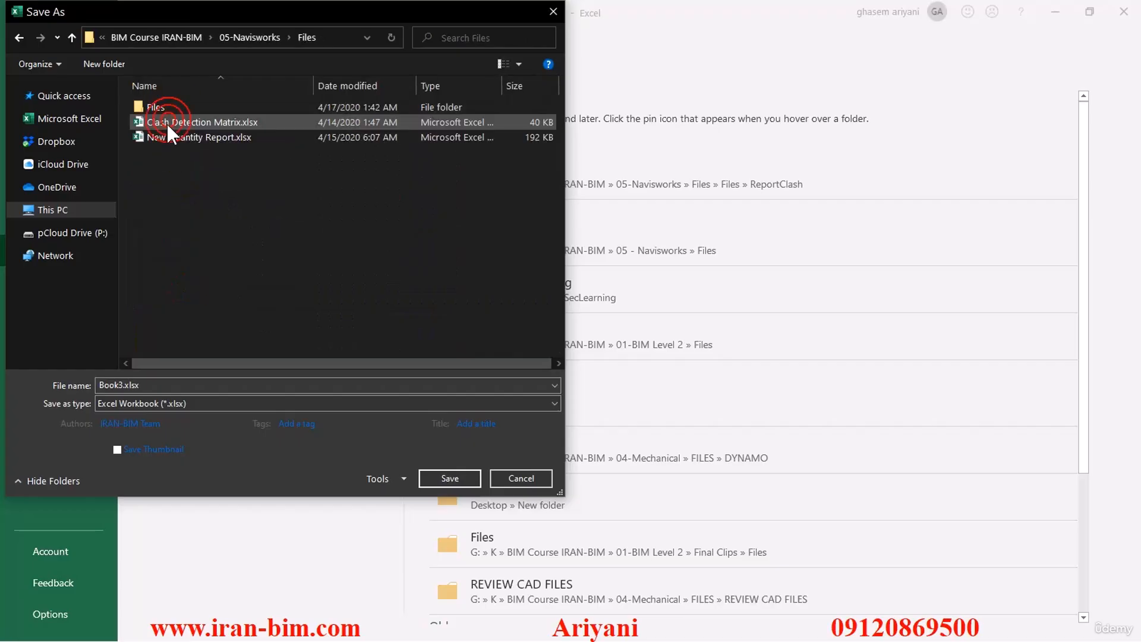
{"action": "double_click", "coordinate": [163, 108]}
{"action": "double_click", "coordinate": [163, 106]}
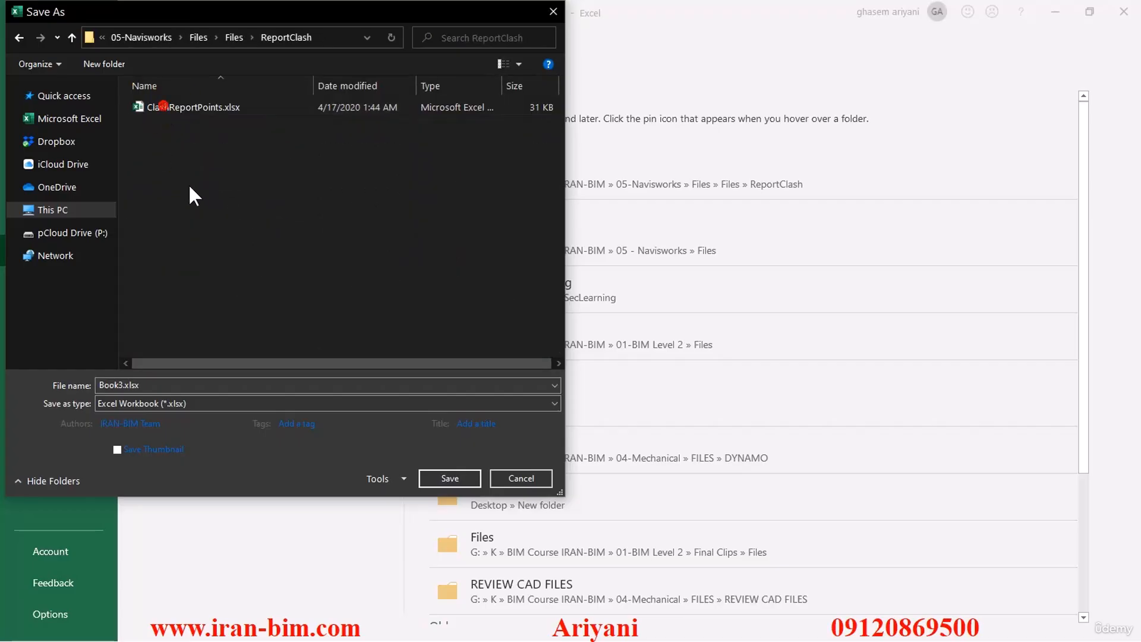
Try to save the workbook over the existing ClashReportPoints.xlsx in the ReportClash folder
{"action": "left_click", "coordinate": [187, 109]}
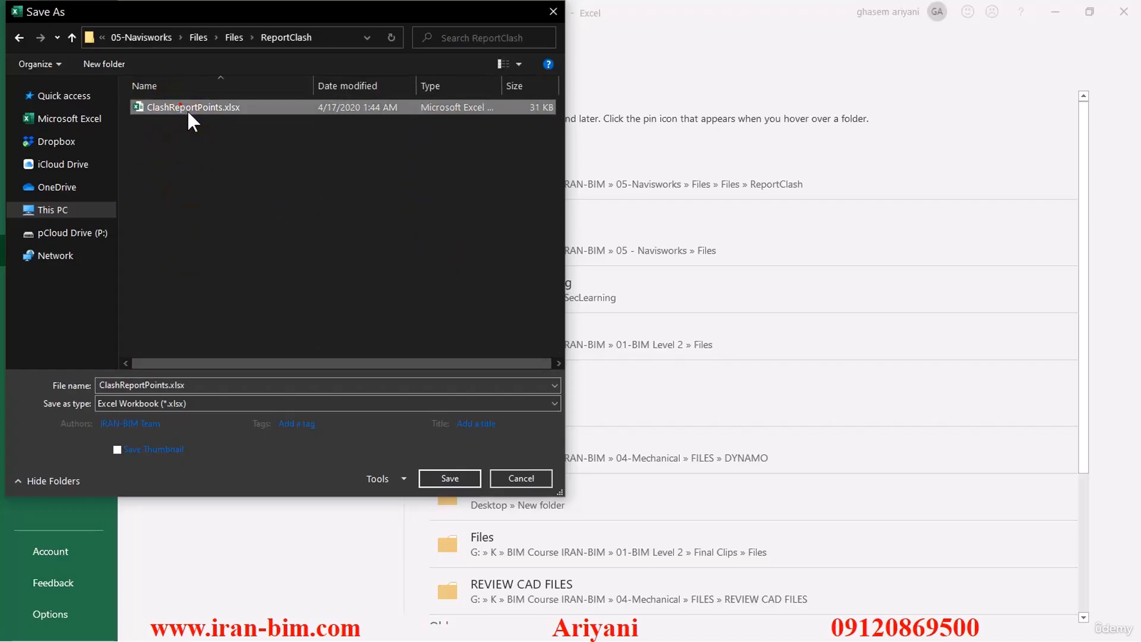
{"action": "left_click", "coordinate": [450, 479]}
{"action": "left_click", "coordinate": [604, 327]}
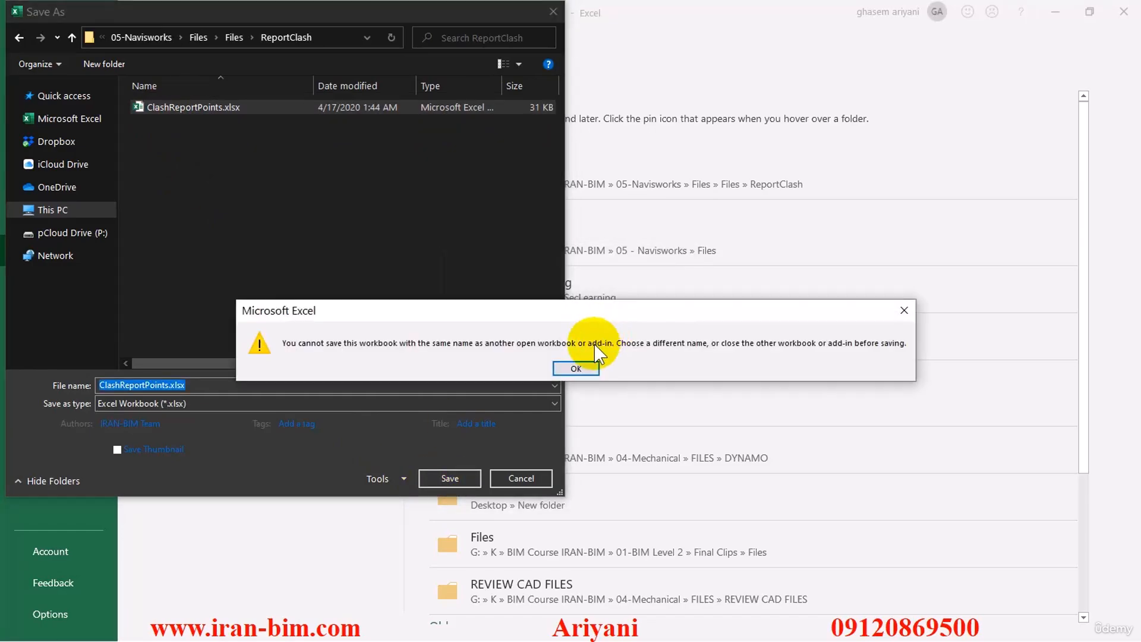
{"action": "left_click", "coordinate": [579, 364]}
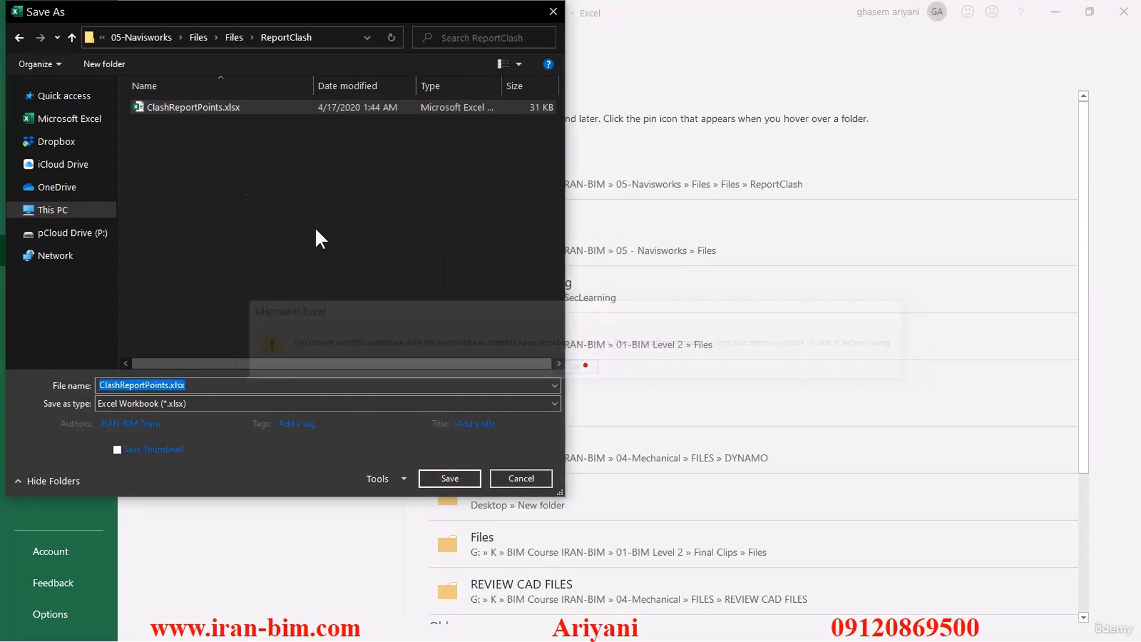
Add the suffix _V2 to the file name and save the workbook as ClashReportPoints_V2.xlsx
{"action": "left_click", "coordinate": [166, 385]}
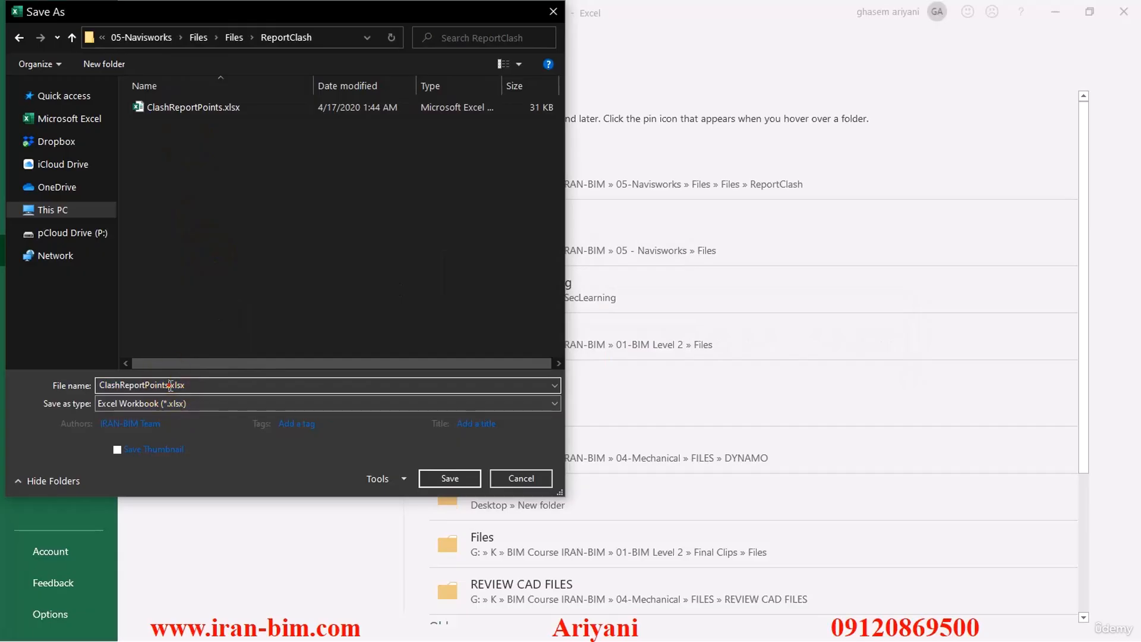
{"action": "type", "text": "_V2"}
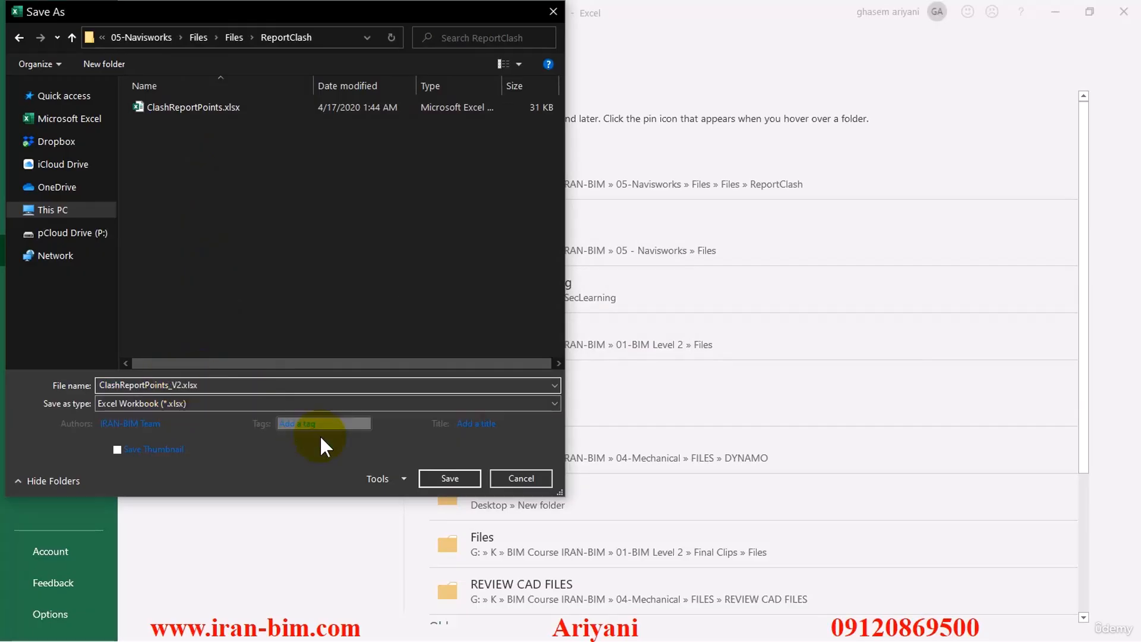
{"action": "left_click", "coordinate": [450, 479]}
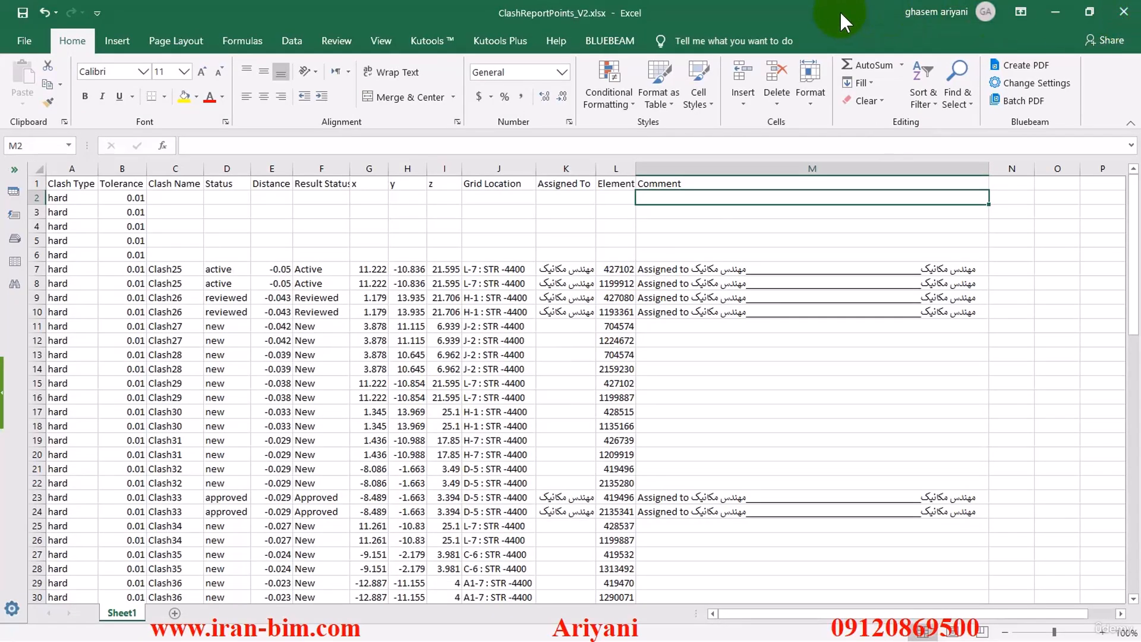
Restore down and move aside the V2 workbook window, and close the original ClashReportPoints.xlsx without saving its changes
{"action": "left_click", "coordinate": [1090, 12]}
{"action": "left_click_drag", "start_coordinate": [815, 23], "coordinate": [1140, 109]}
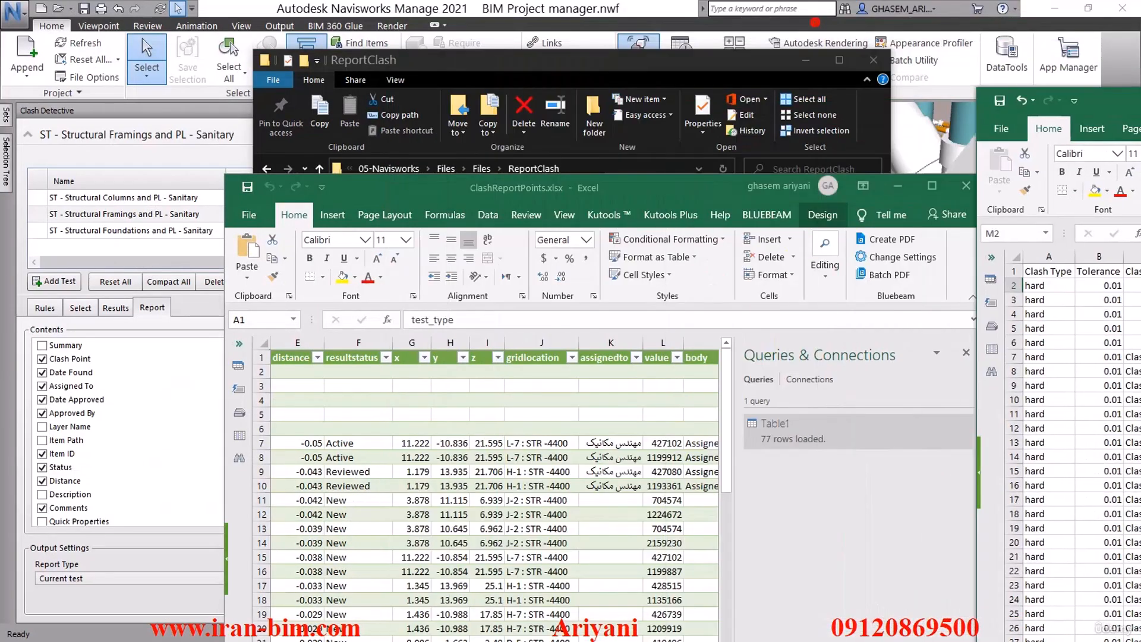
{"action": "left_click", "coordinate": [965, 186]}
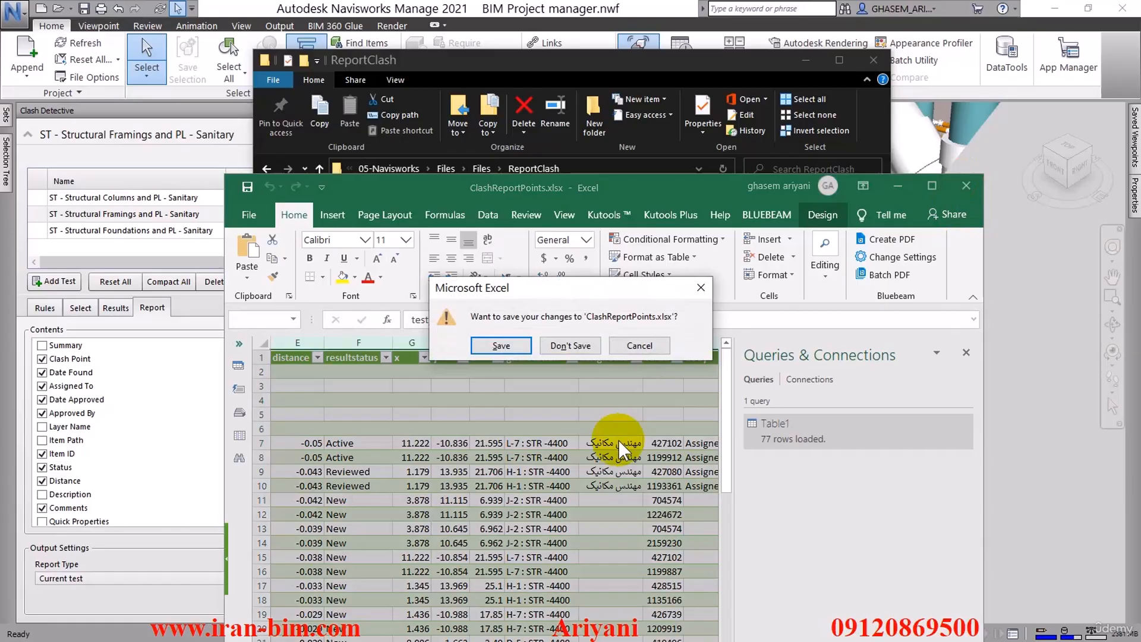
{"action": "left_click", "coordinate": [576, 347]}
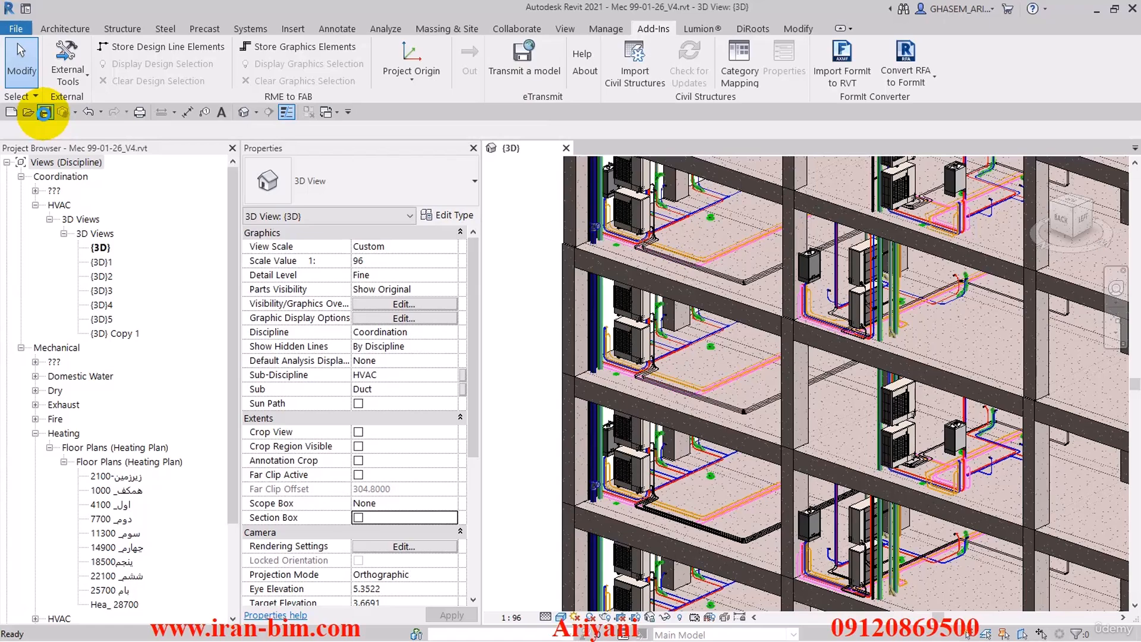
Switch to Revit and save the mechanical model Mec 99-01-26_V4.rvt
{"action": "left_click", "coordinate": [44, 113]}
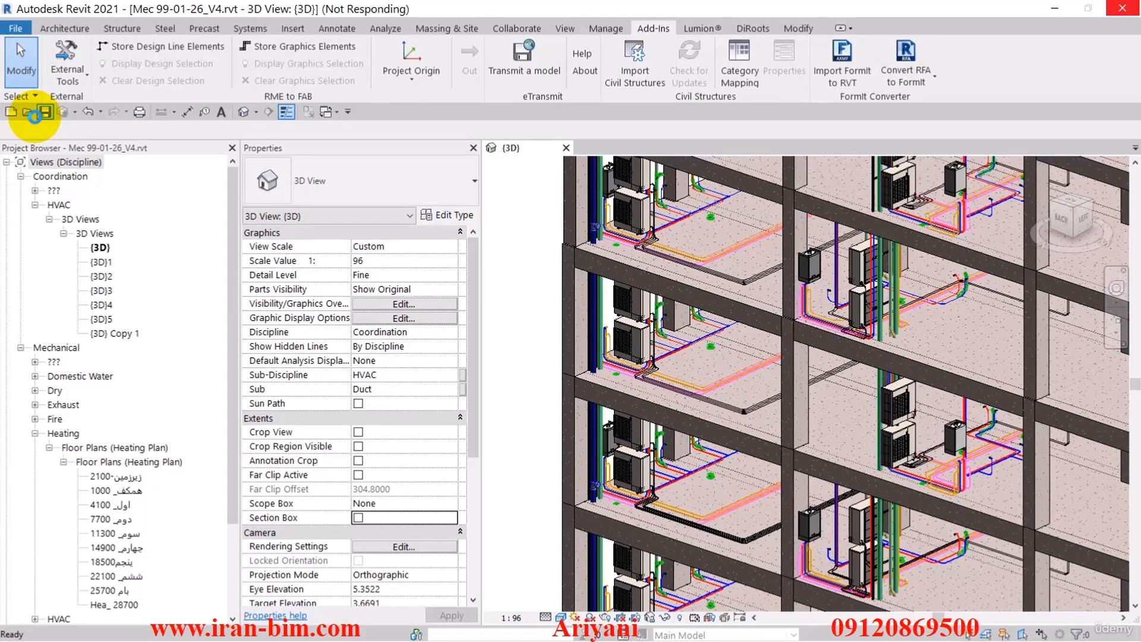